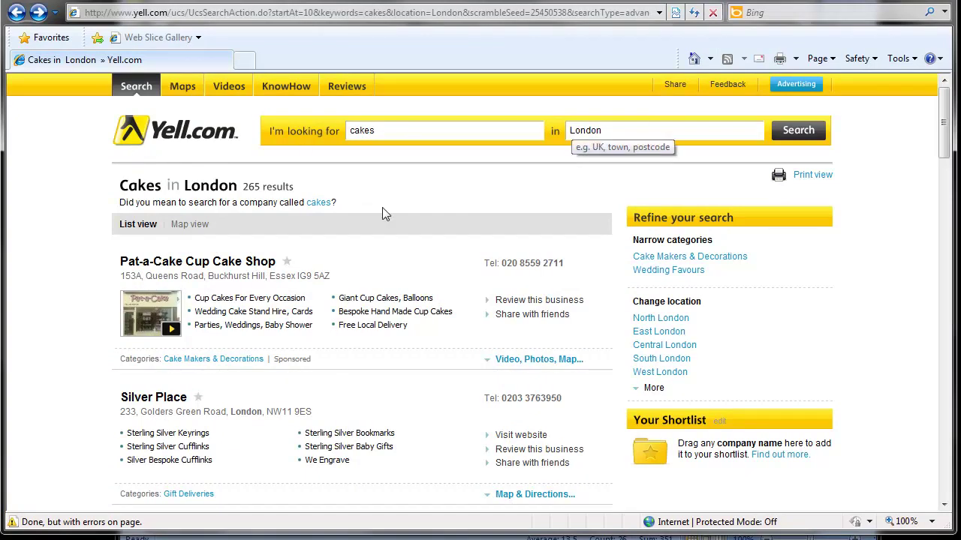
Examine the cakes in London listings on Yell.com, their page links and the pageNum parameter in the page URL.
scroll(287, 217, "down", 10)
scroll(288, 216, "down", 5)
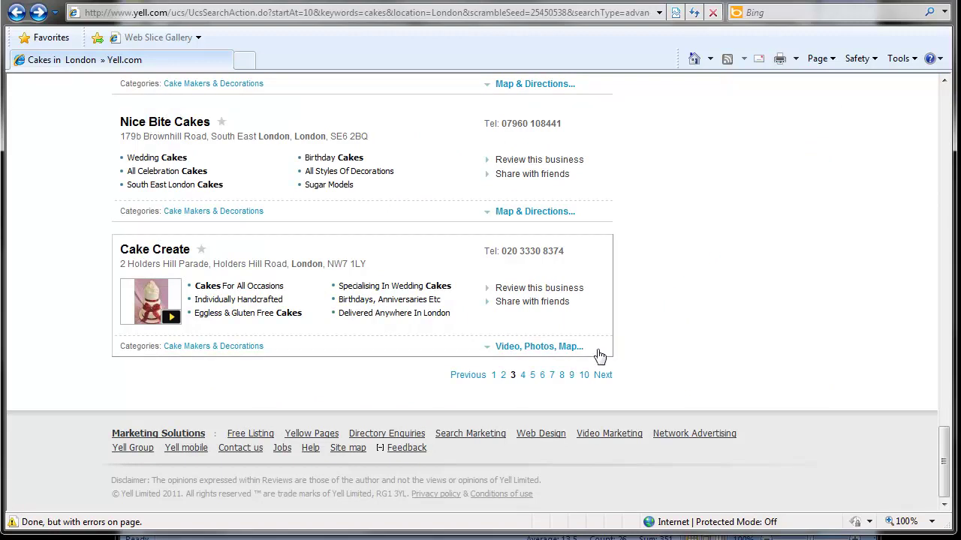
left_click(556, 13)
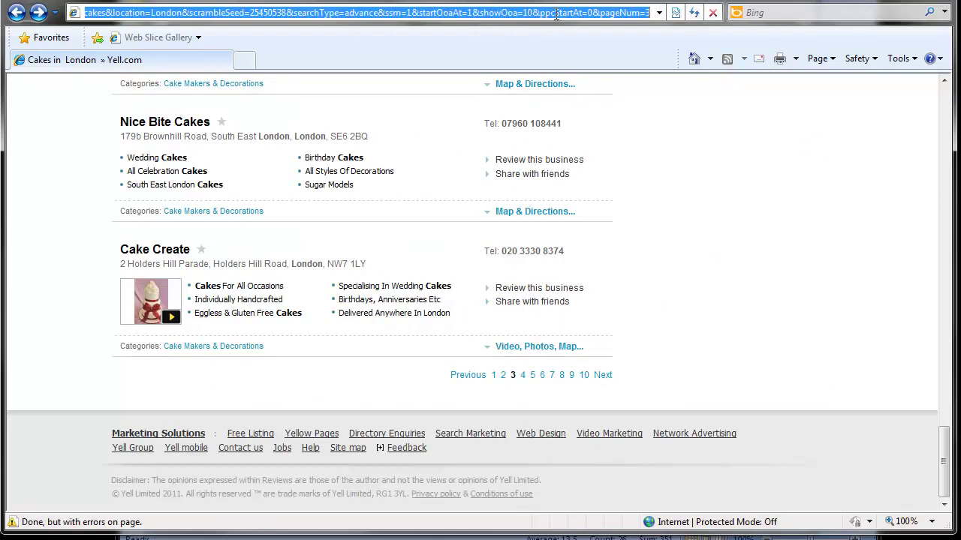
left_click_drag(555, 13, 650, 13)
left_click(649, 14)
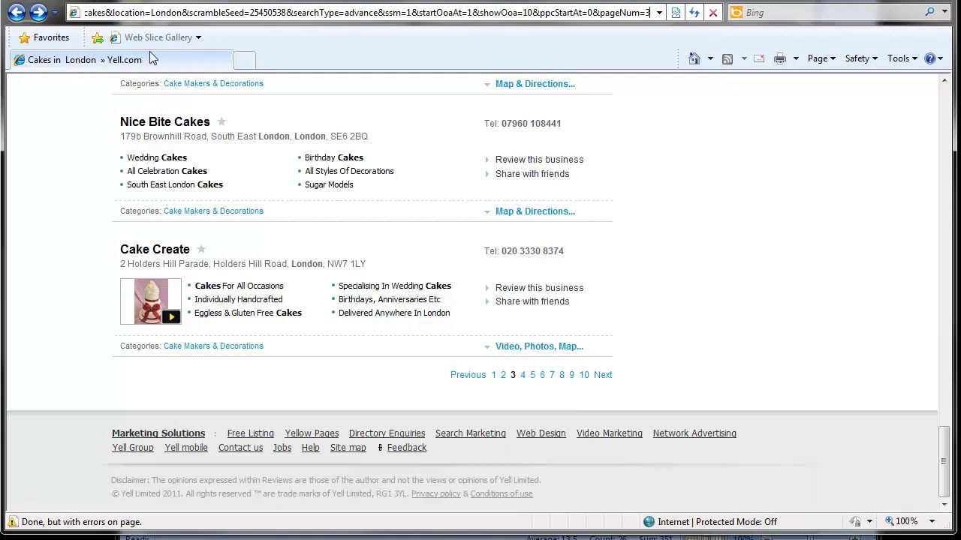
key("Return")
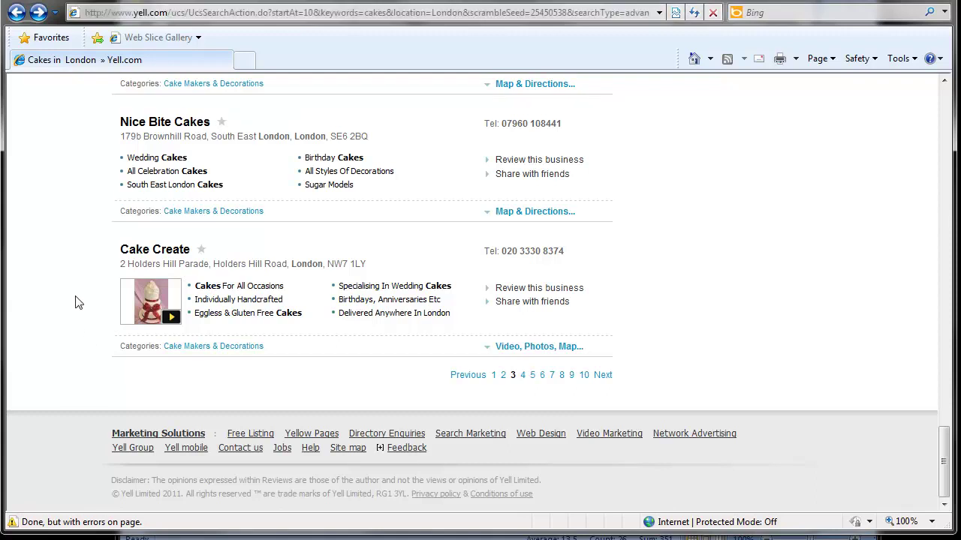
scroll(84, 304, "up", 10)
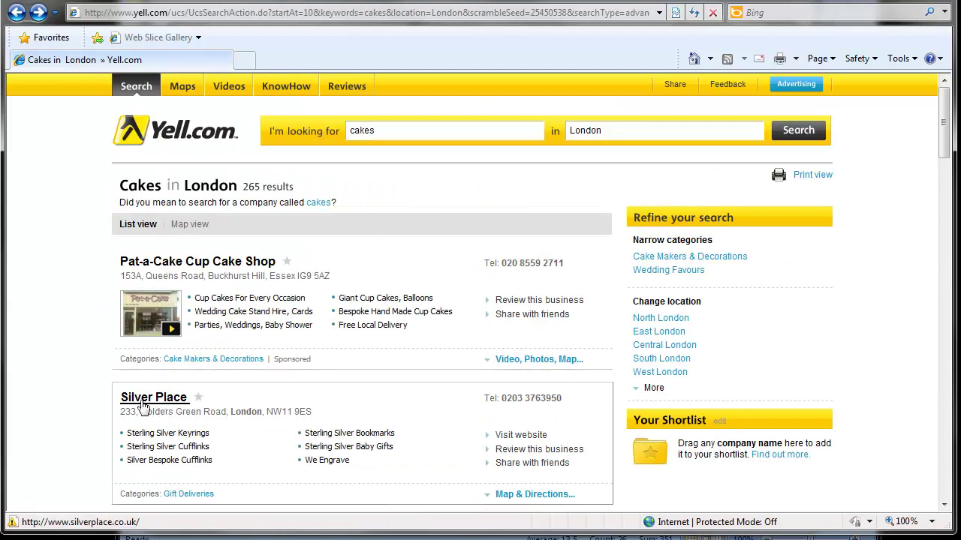
Go to google.com and search for all indexed pages of the directory with site:yell.com.
left_click(390, 13)
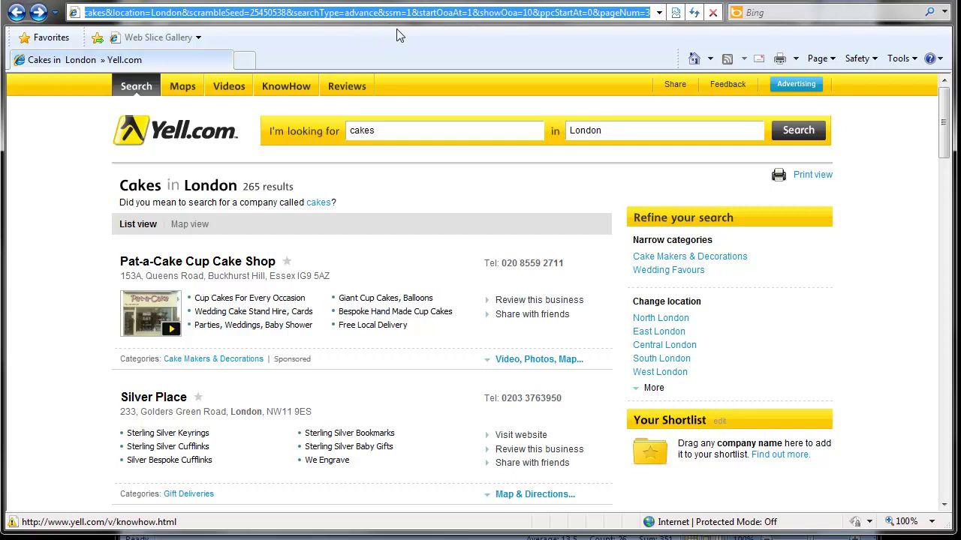
type("google.com")
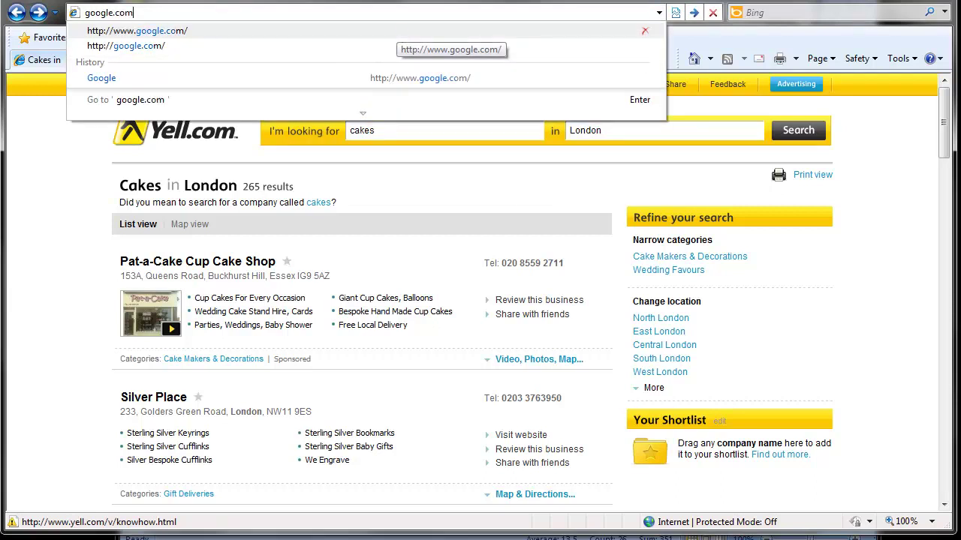
key("Return")
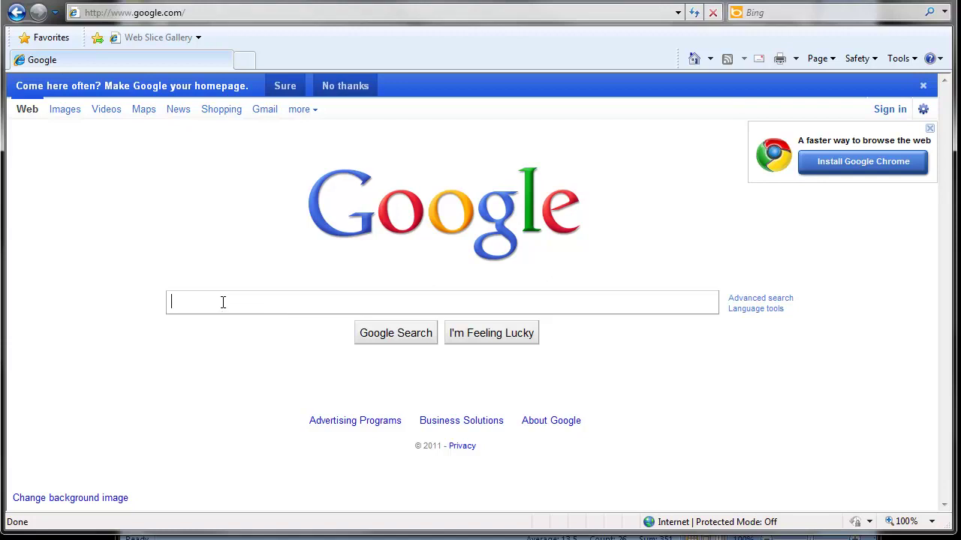
type("site:")
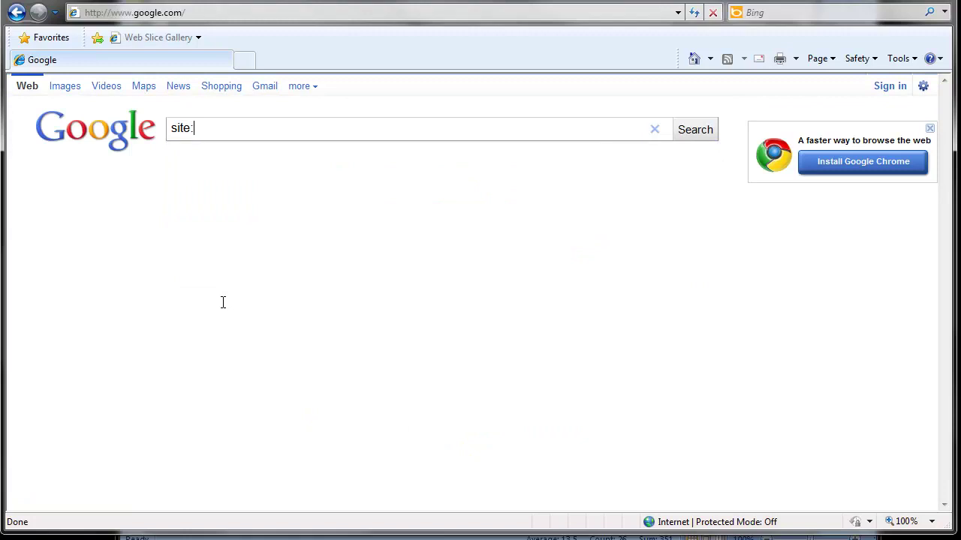
type("yell.com")
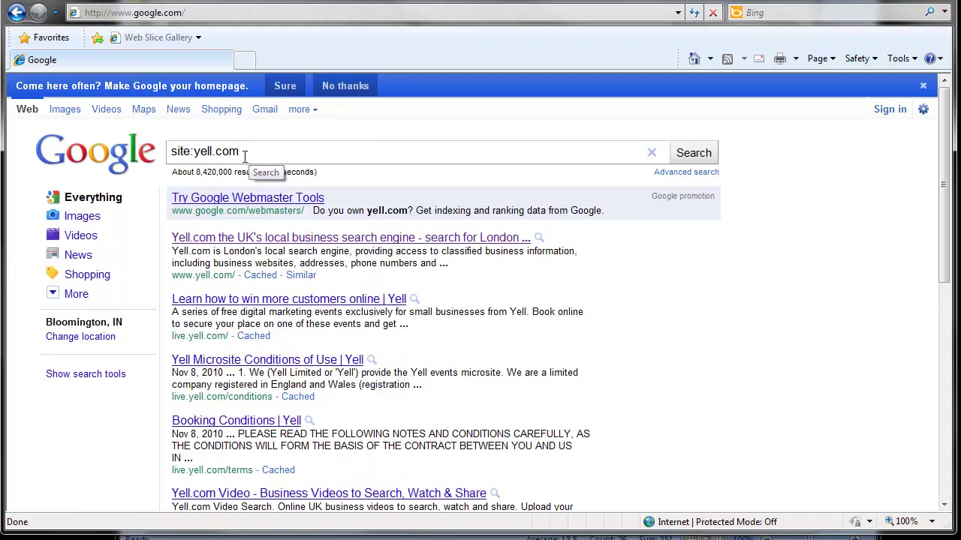
Review the results for the domain and narrow the query to site:yell.com cakes in london.
left_click_drag(244, 154, 204, 152)
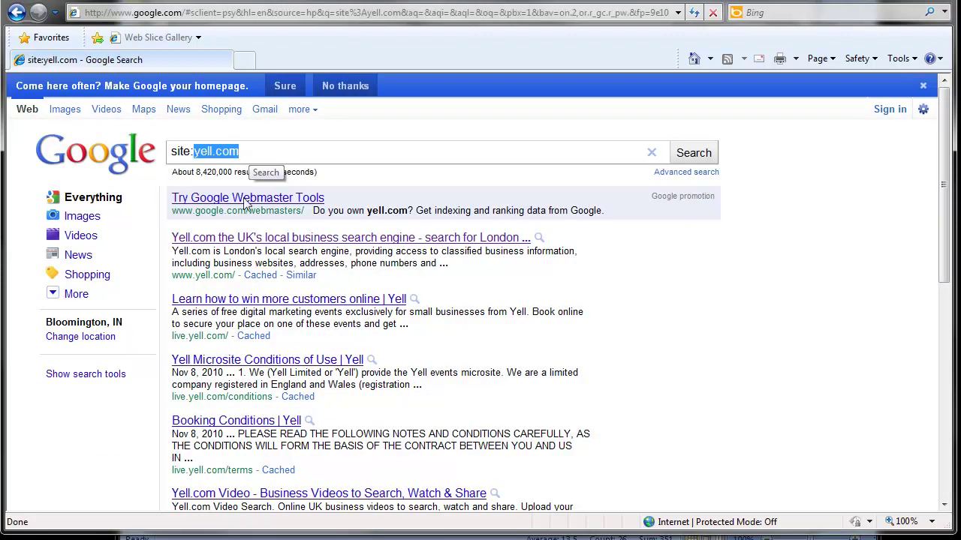
scroll(207, 382, "down", 5)
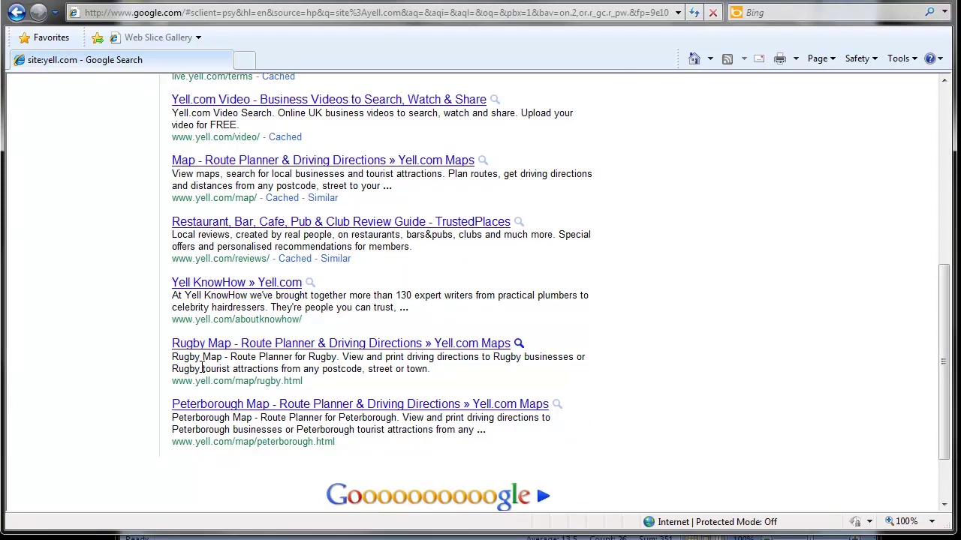
scroll(202, 369, "down", 1)
scroll(203, 369, "up", 7)
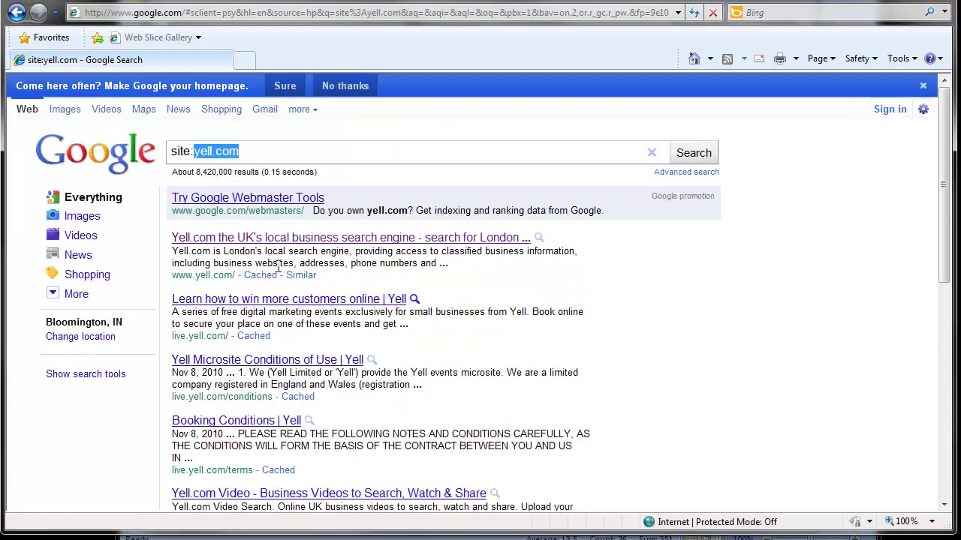
left_click(271, 152)
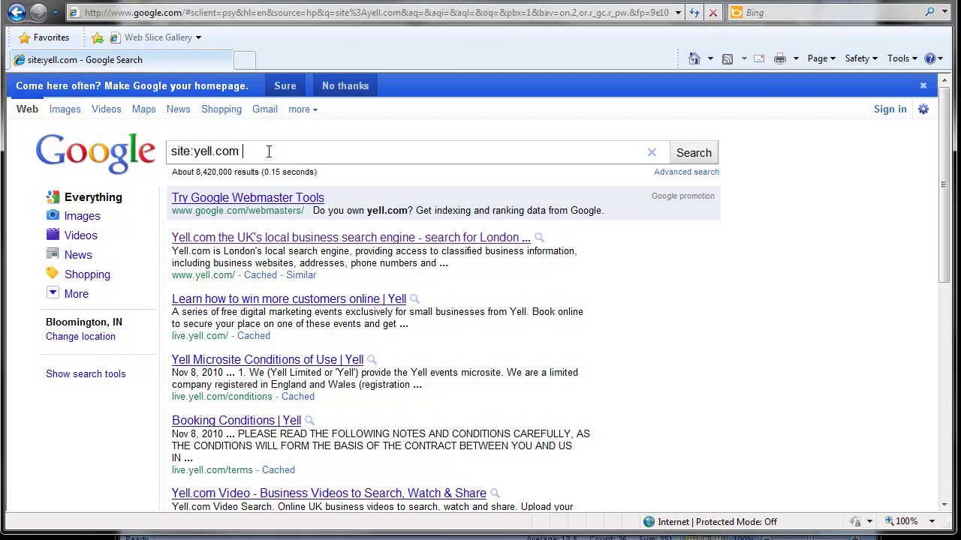
scroll(359, 267, "down", 6)
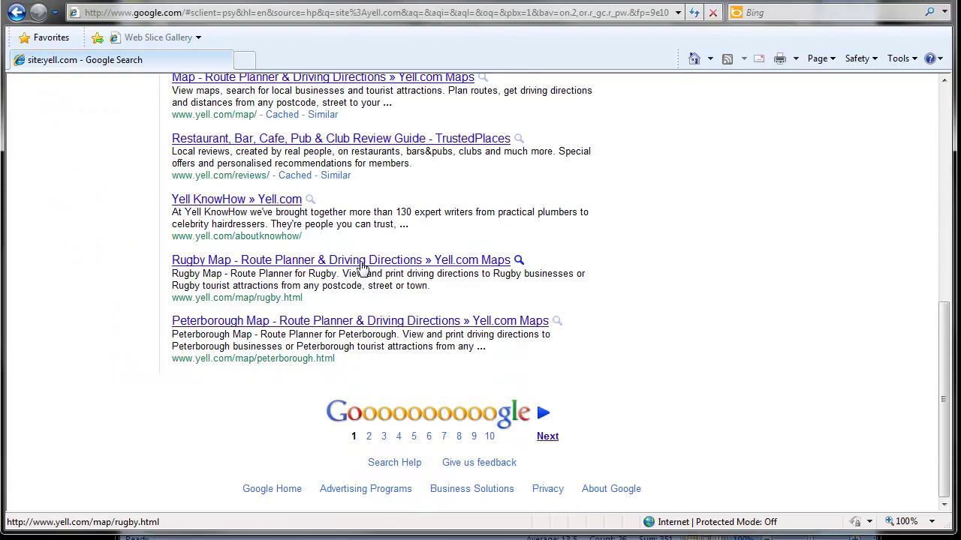
scroll(353, 245, "up", 6)
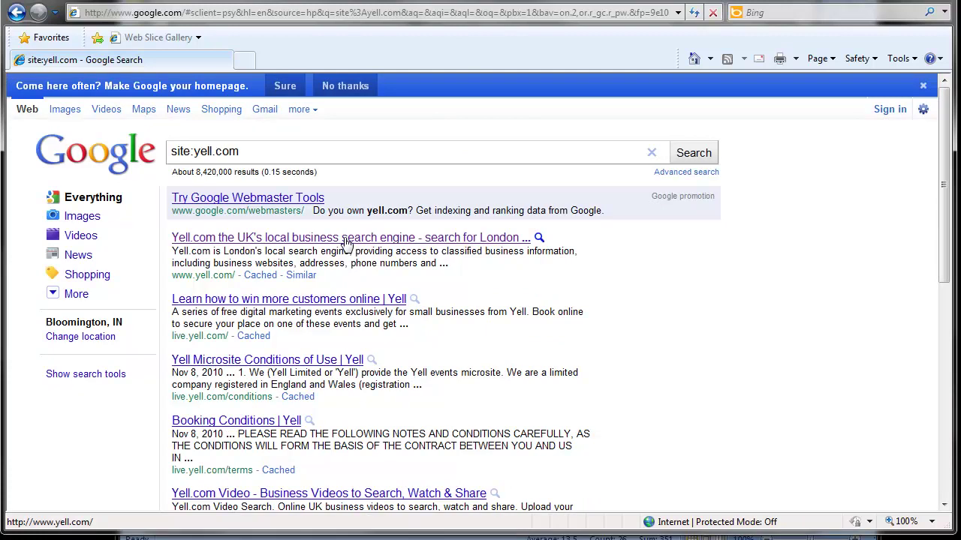
type("cakes in london")
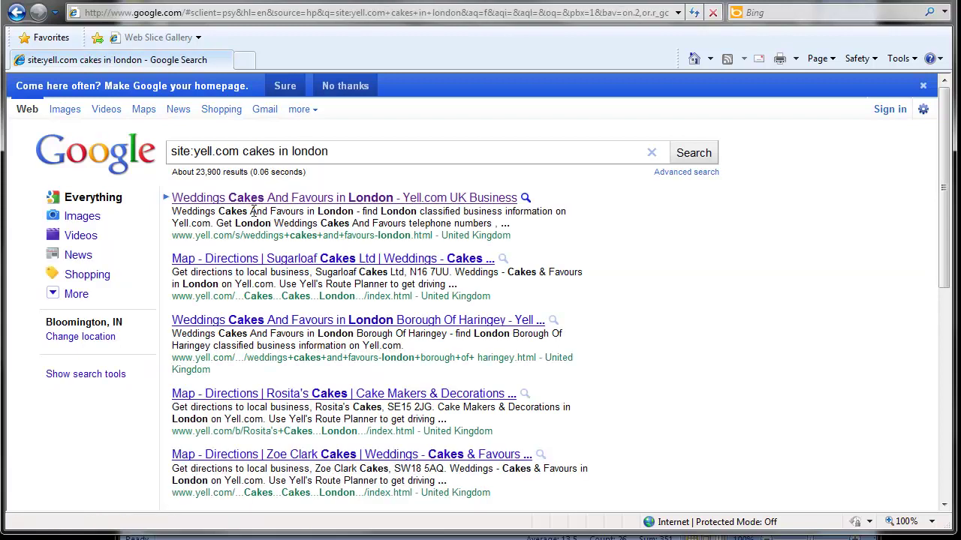
Open the Weddings Cakes And Favours in Paddington, West London result and look through its location and listings down to the page links.
scroll(359, 210, "down", 5)
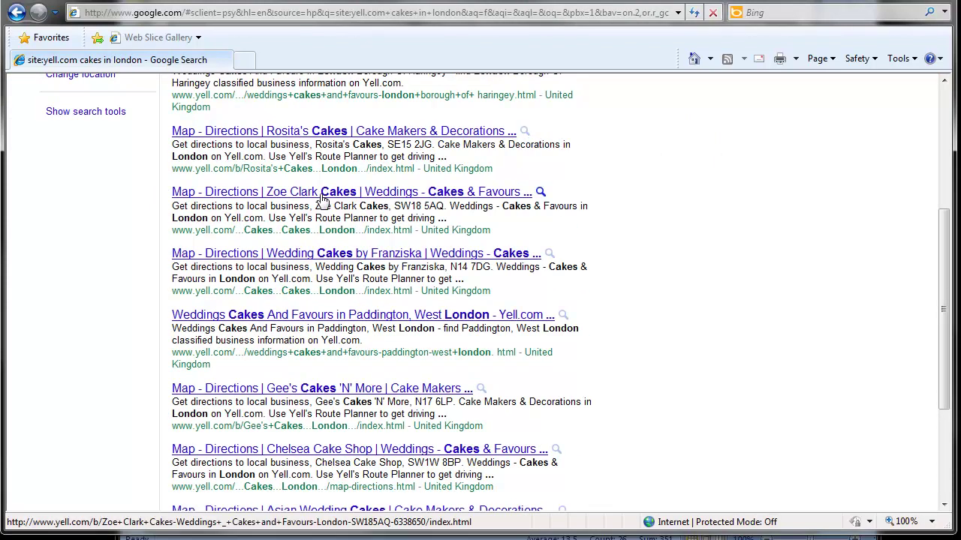
scroll(323, 194, "down", 3)
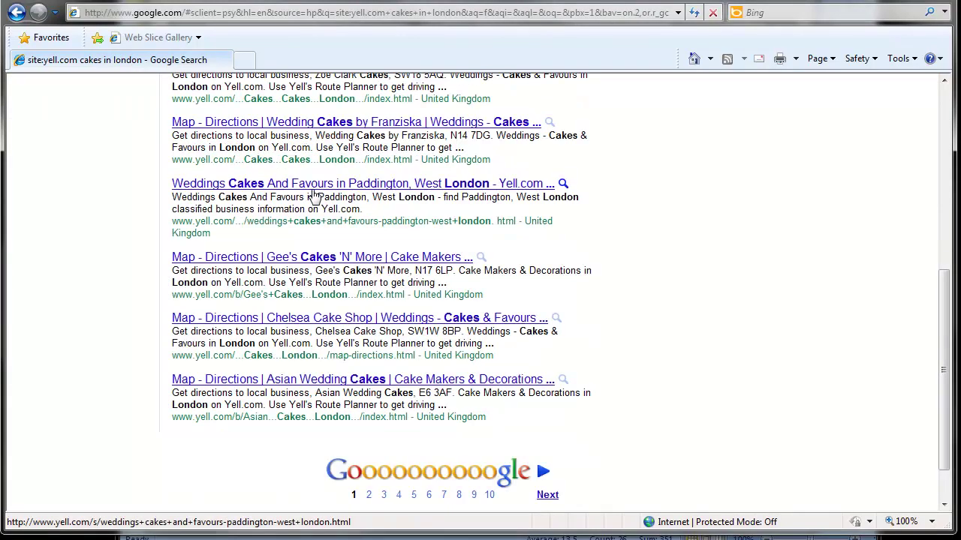
left_click(419, 188)
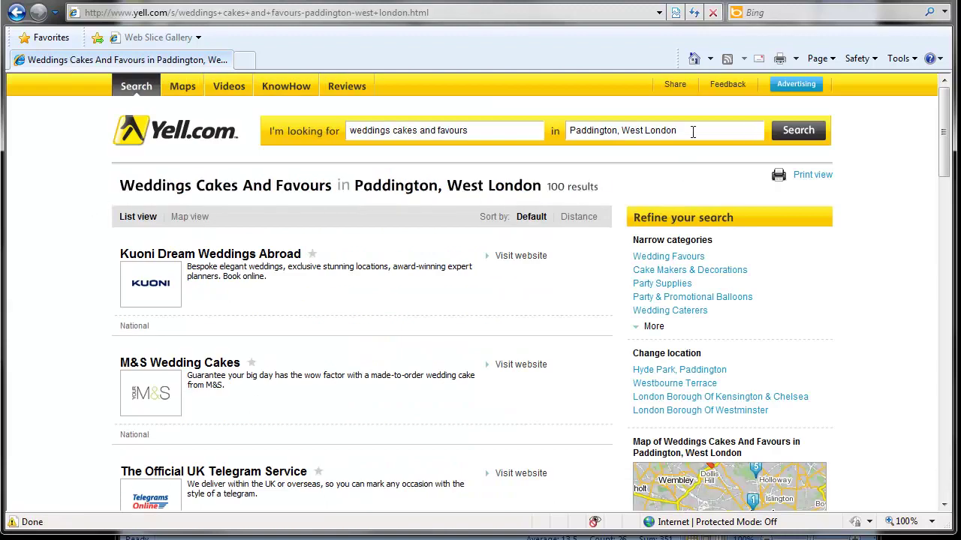
left_click_drag(693, 132, 559, 137)
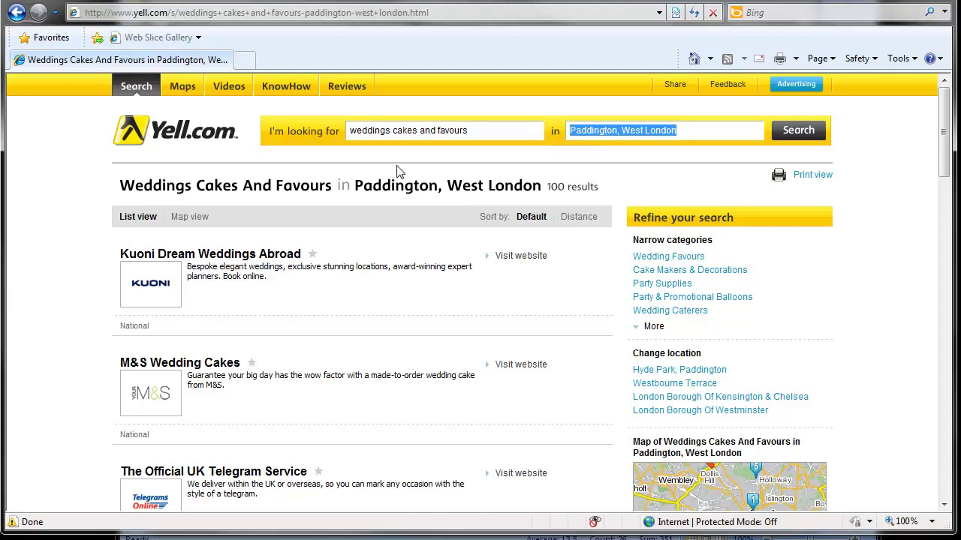
left_click(76, 194)
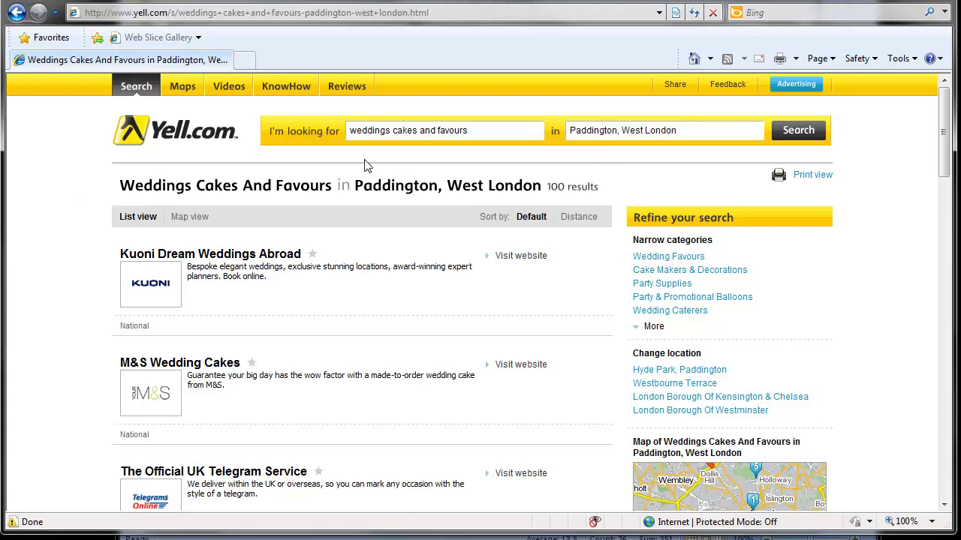
scroll(73, 180, "down", 15)
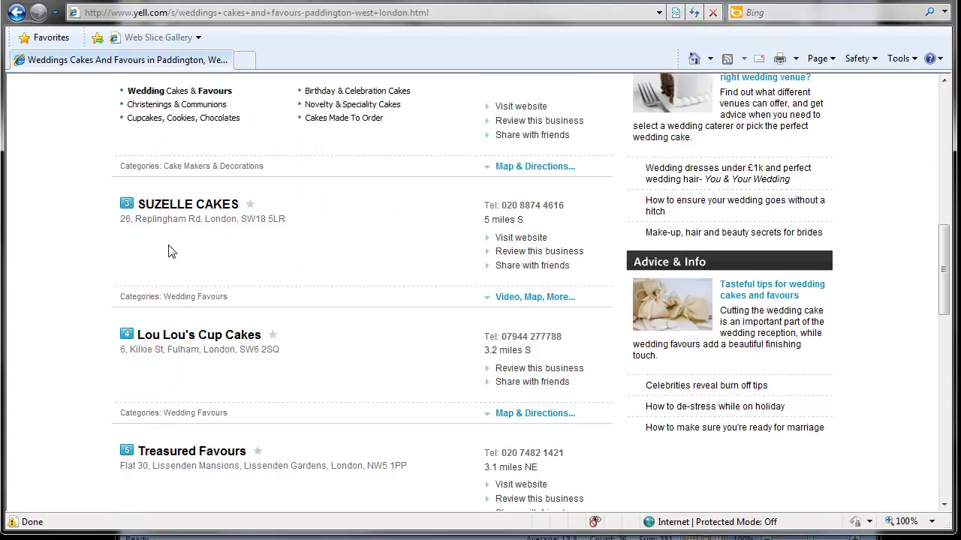
scroll(168, 258, "down", 10)
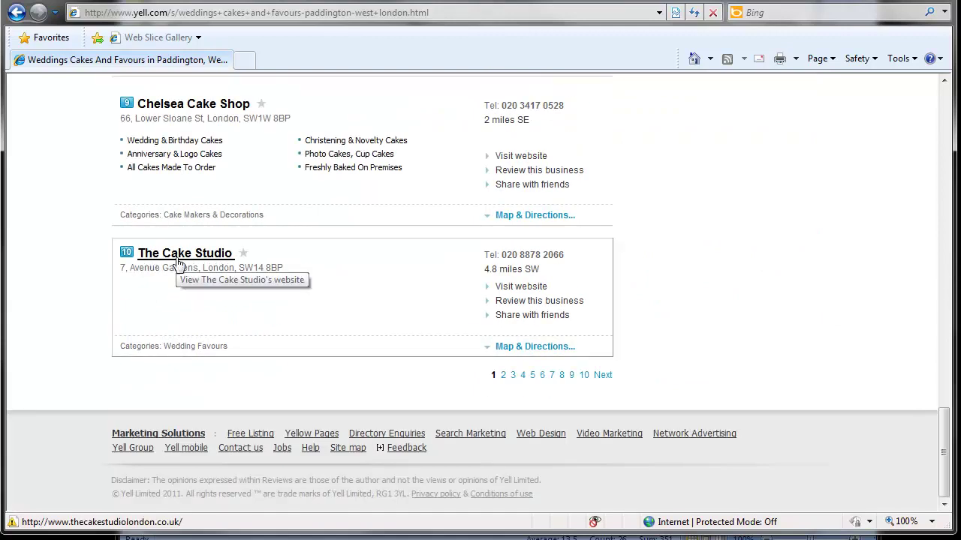
Return to the Google results and copy the full query site:yell.com cakes in london.
left_click(14, 15)
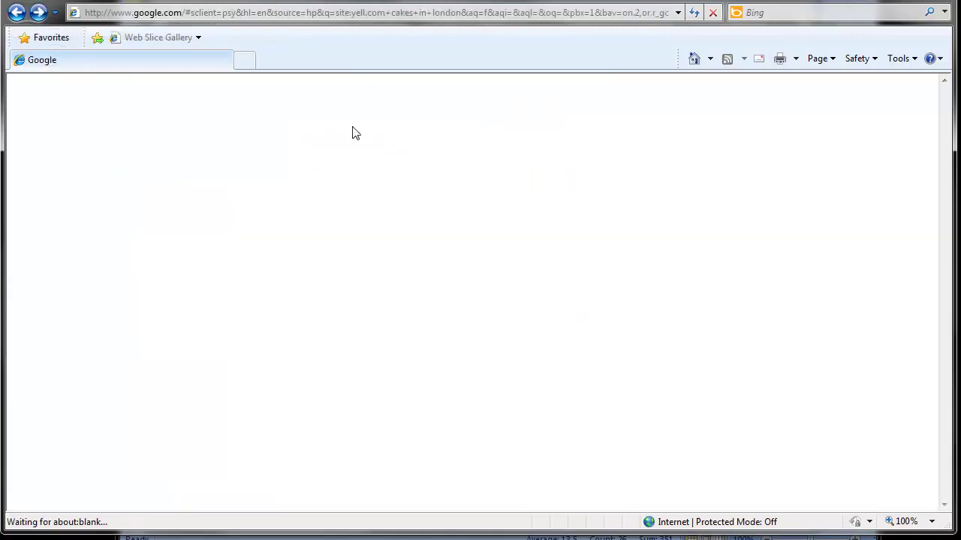
left_click_drag(330, 152, 171, 152)
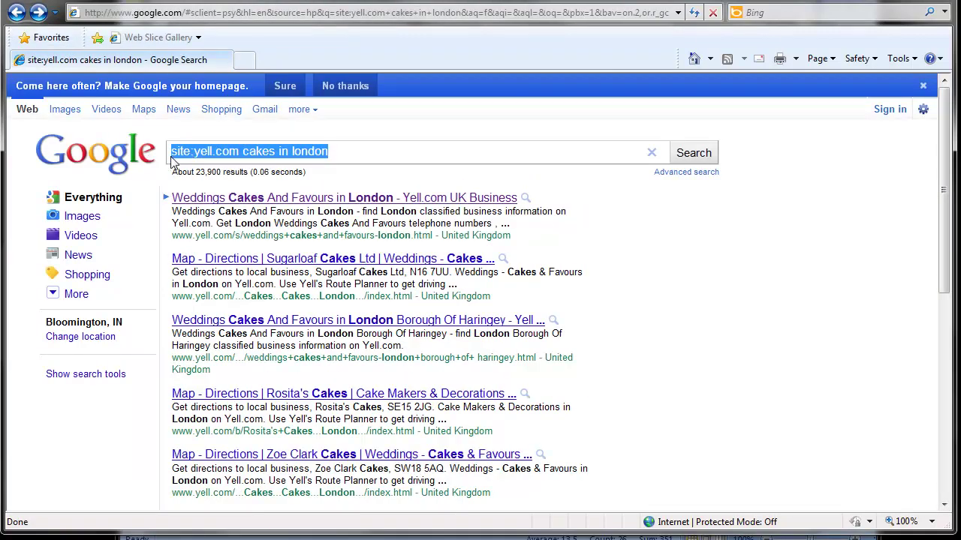
right_click(283, 153)
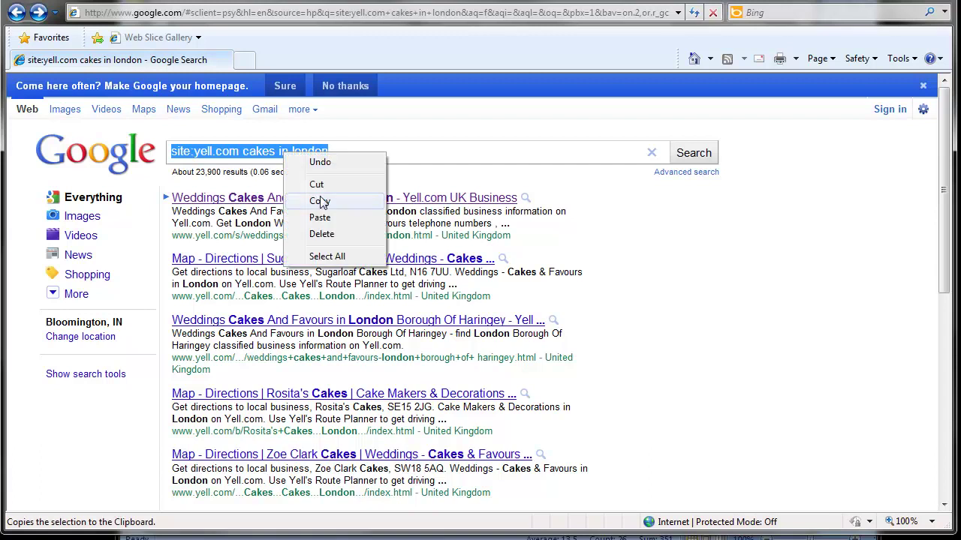
left_click(321, 201)
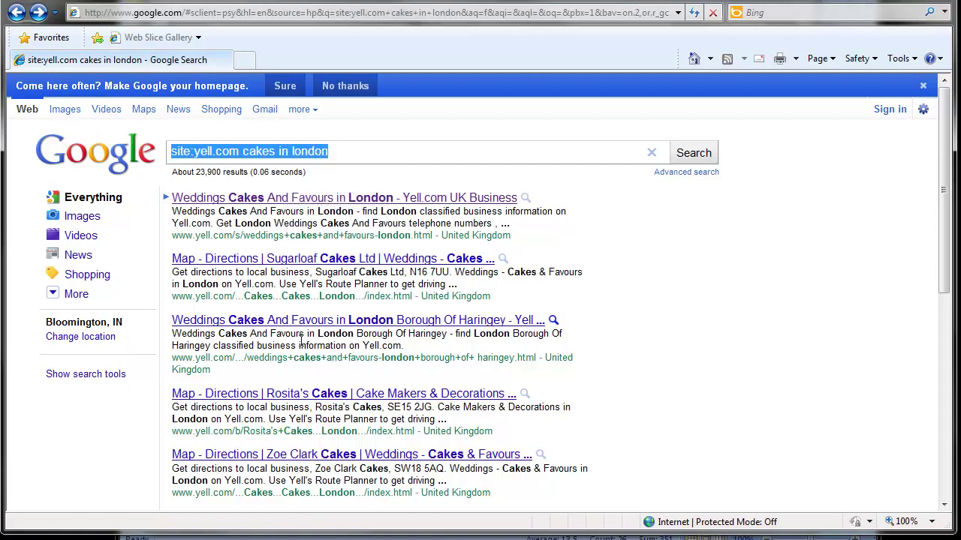
Reopen the Weddings Cakes And Favours in Paddington, West London page from the search results.
scroll(353, 240, "down", 3)
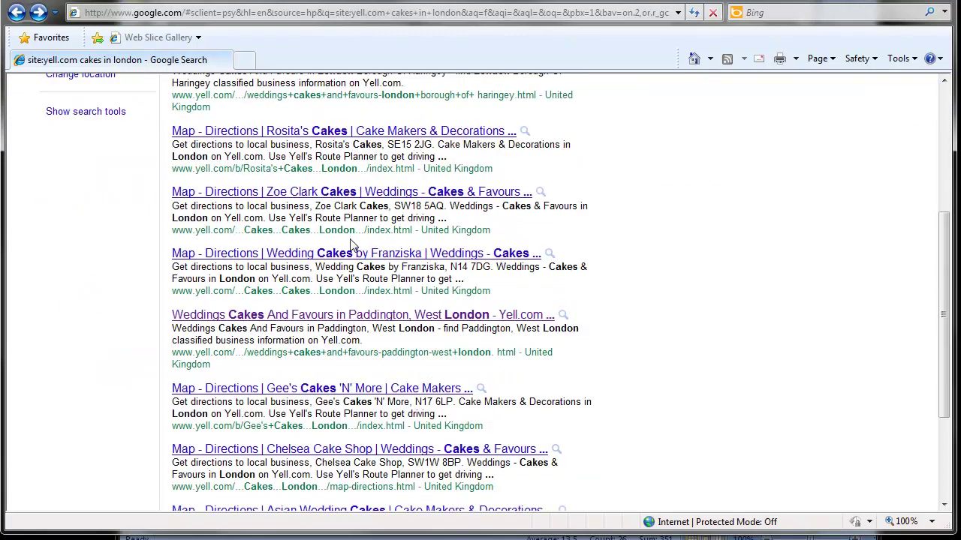
scroll(353, 244, "down", 3)
key("Return")
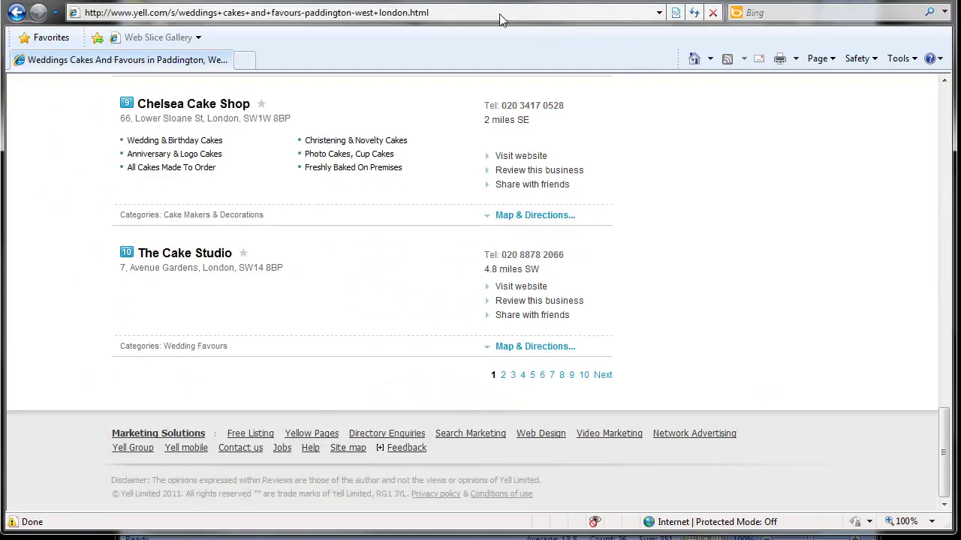
Compare the first page's URL with that of listings page 3, highlighting its ppcStartAt=0&pageNum=3 parameters.
left_click(448, 21)
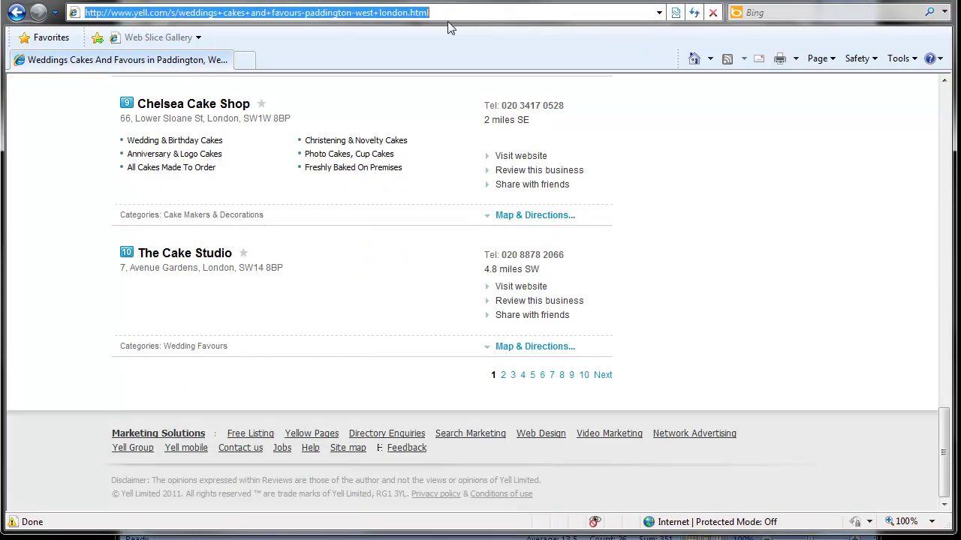
left_click(513, 375)
left_click_drag(532, 12, 650, 12)
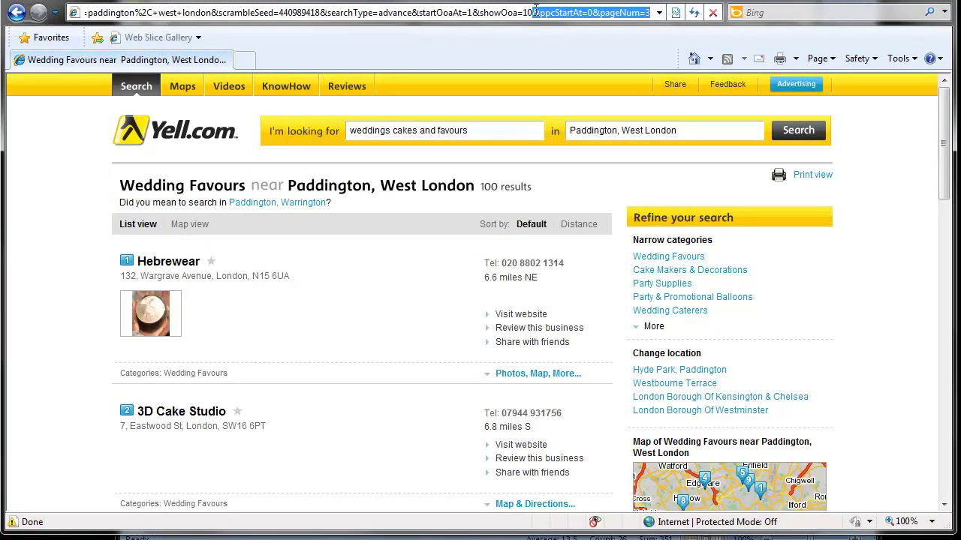
Go back to the first page of the Paddington, West London listings and review its entries and page links.
left_click(314, 204)
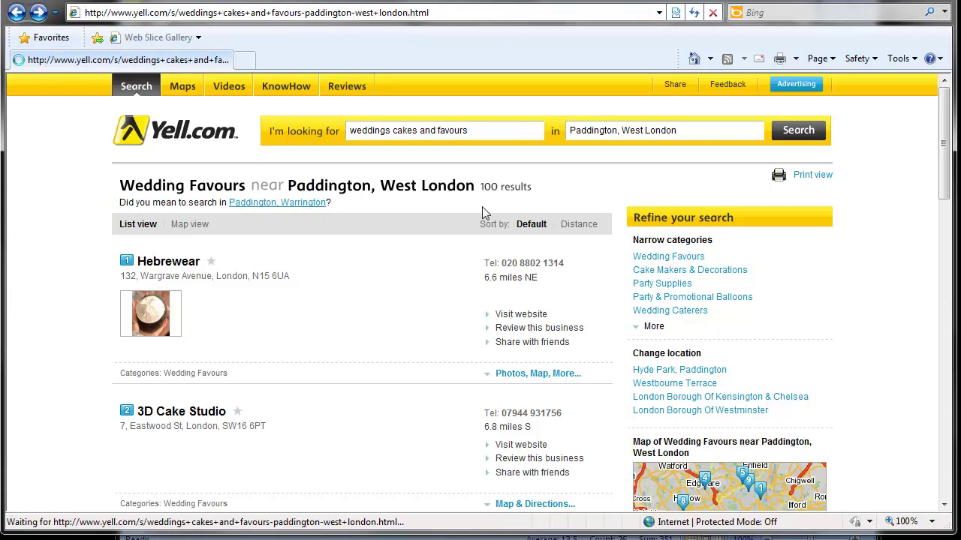
scroll(388, 226, "down", 15)
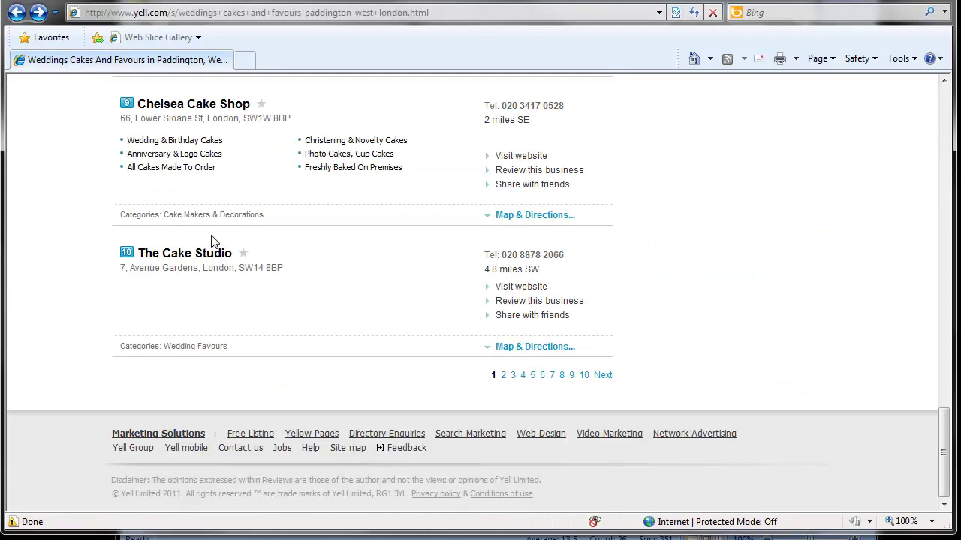
scroll(389, 225, "up", 7)
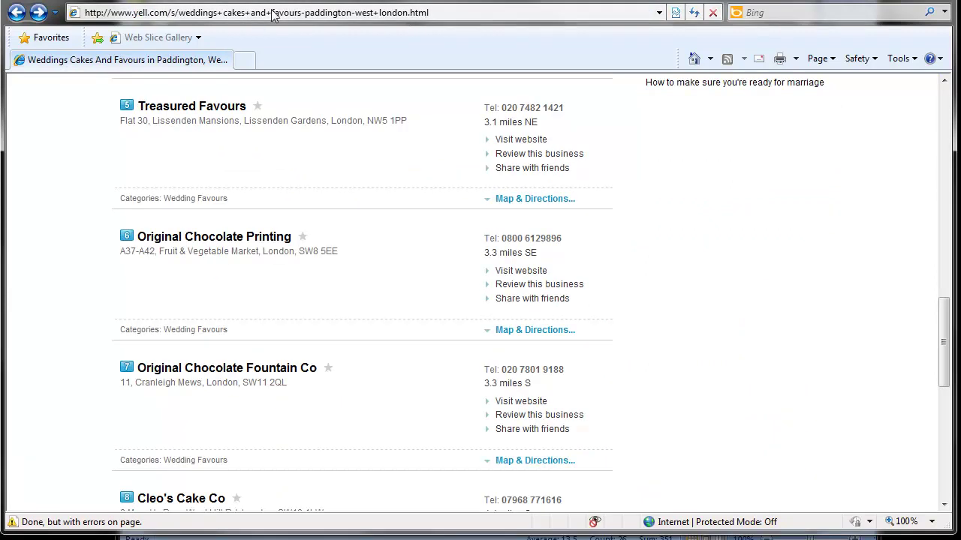
Finish reviewing the Paddington listings, switch to ScrapeBox and close its Link Extractor.
scroll(106, 321, "down", 5)
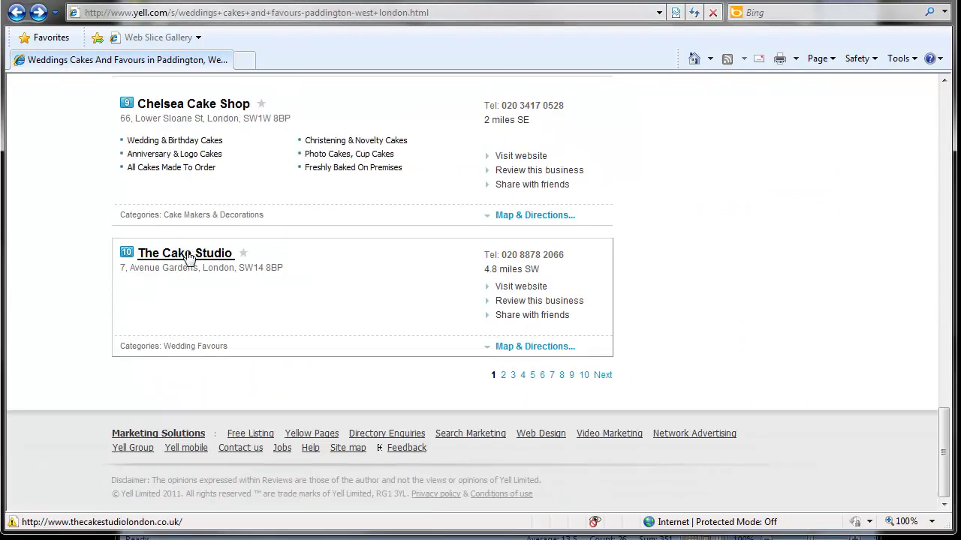
scroll(440, 188, "up", 8)
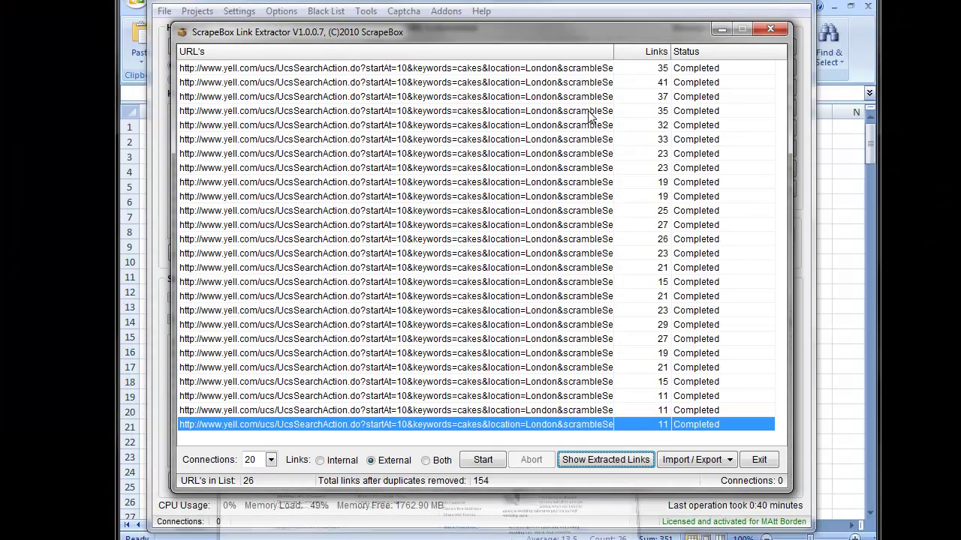
left_click(759, 460)
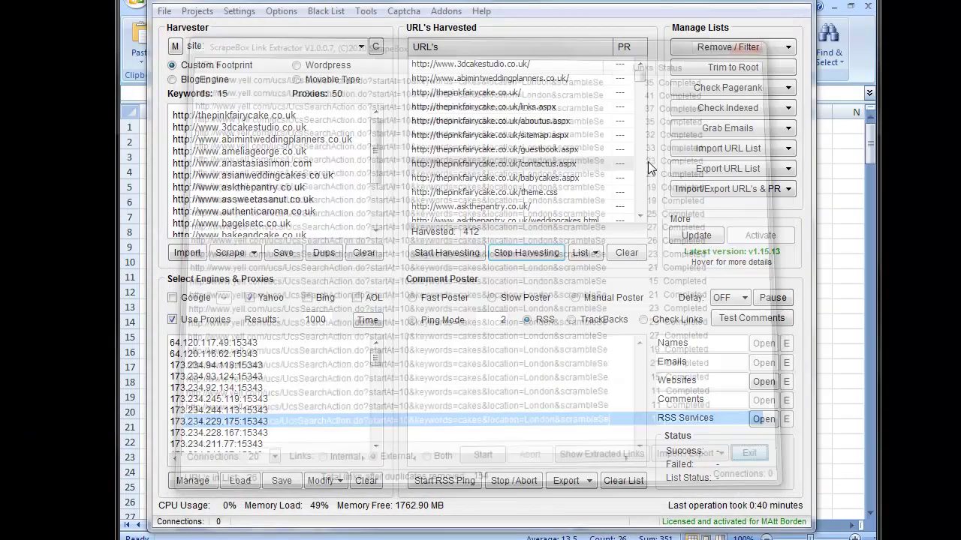
Clear all harvested URLs and the whole keyword list, confirming both removals.
left_click(626, 252)
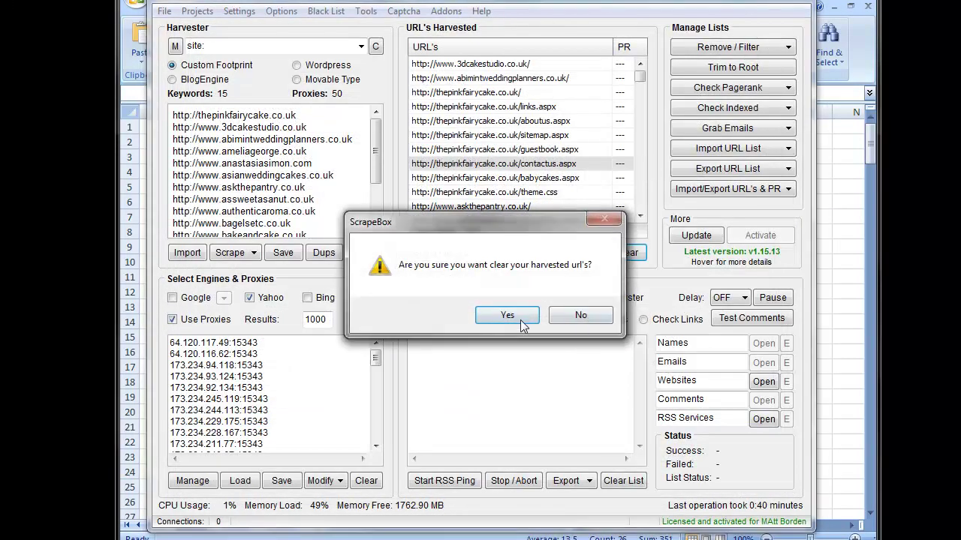
left_click(508, 320)
left_click(364, 252)
left_click(499, 314)
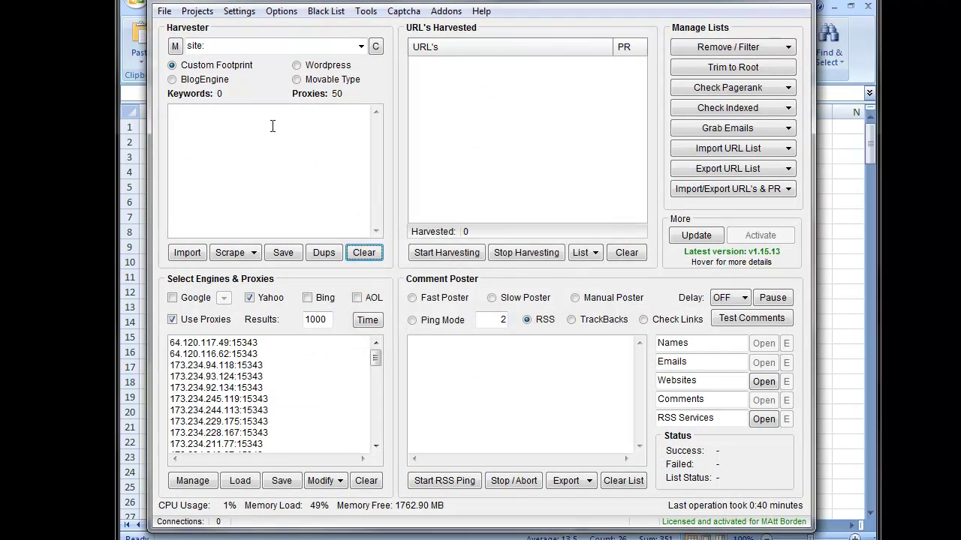
Paste site:yell.com cakes in london as the only keyword and empty the custom footprint.
right_click(221, 138)
left_click(229, 178)
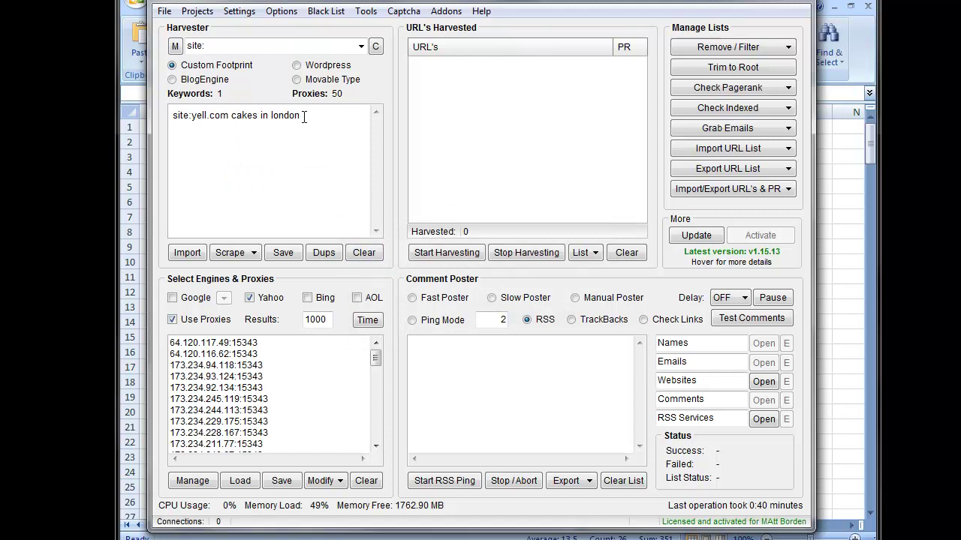
left_click(189, 45)
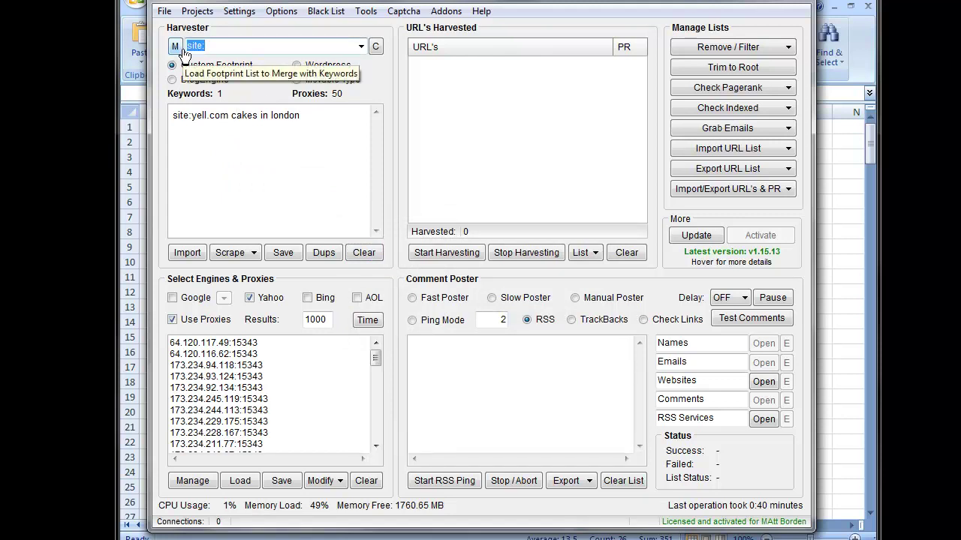
key("BackSpace")
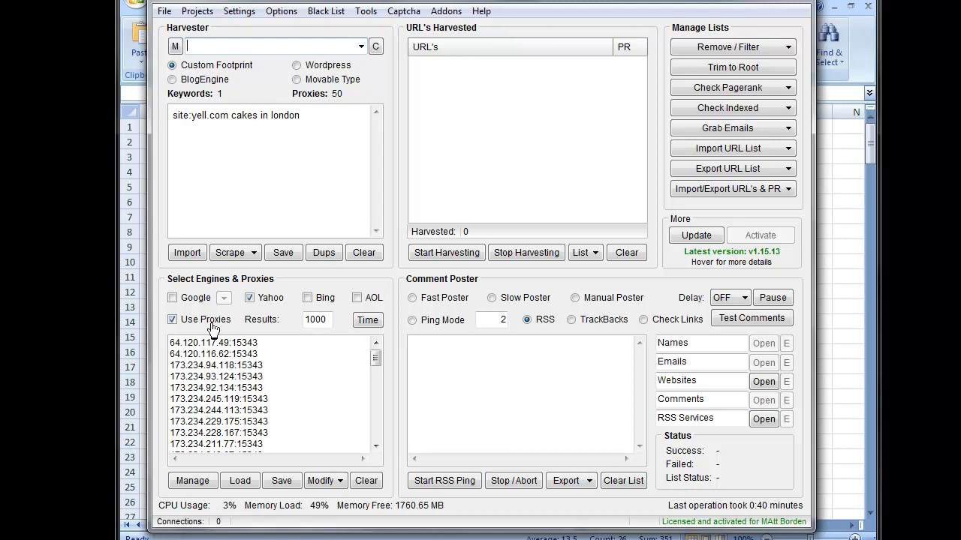
Choose Google instead of Yahoo as the search engine and start harvesting with the results limit of 1000.
left_click(185, 298)
left_click(264, 298)
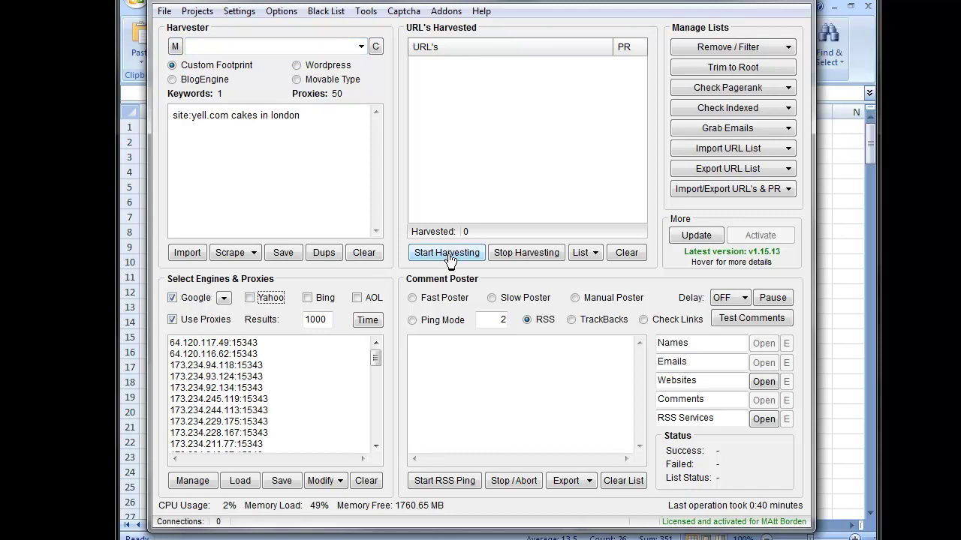
left_click_drag(331, 320, 289, 318)
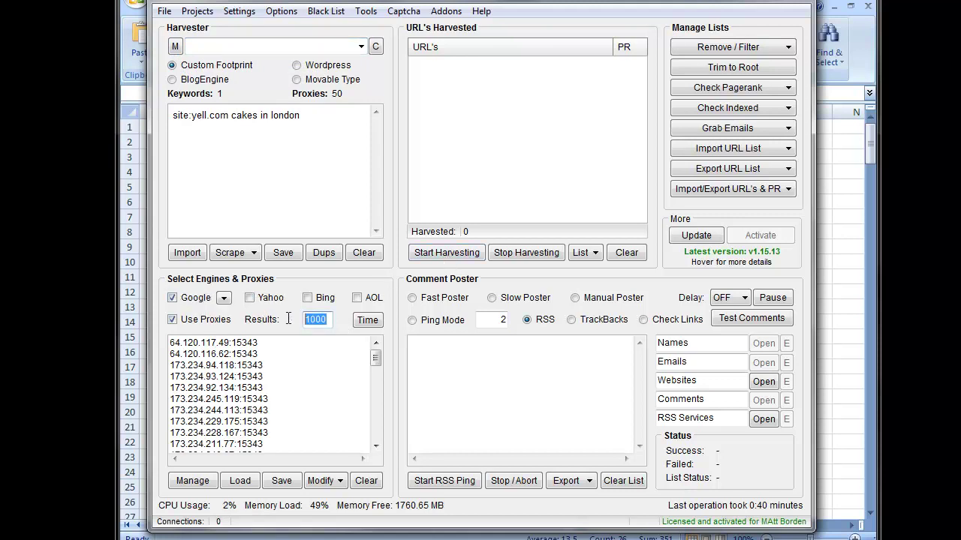
left_click(448, 253)
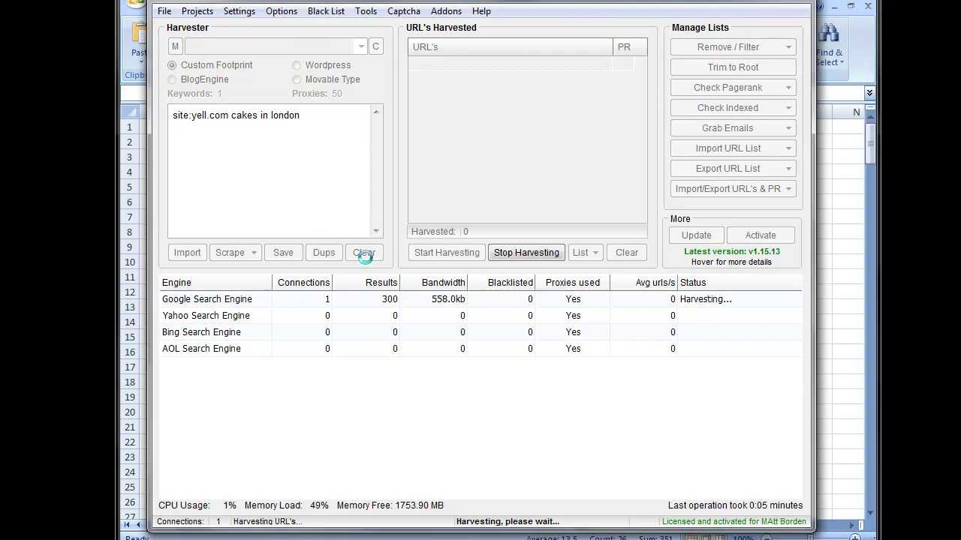
Stop the running harvest and dismiss the completion message and keyword statistics.
left_click(506, 254)
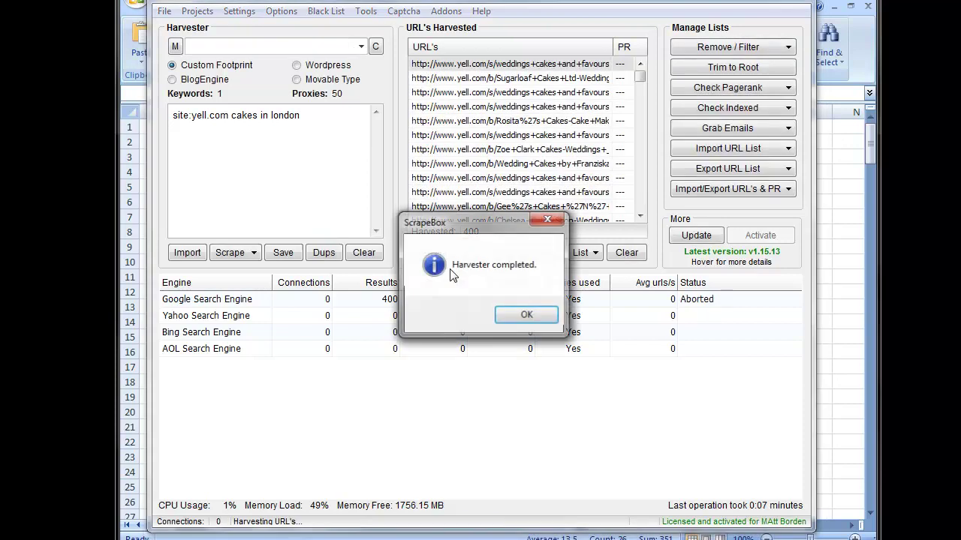
left_click(519, 315)
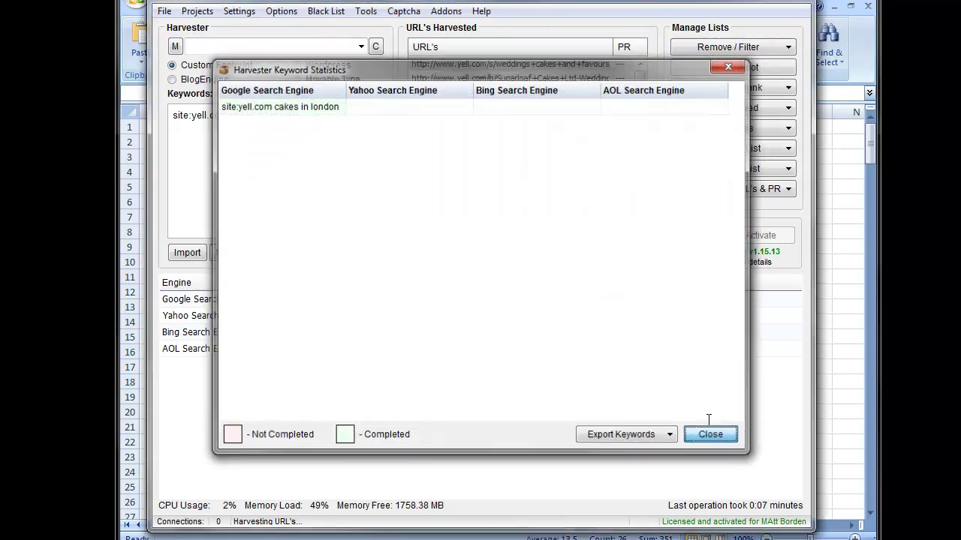
left_click(709, 432)
Open the fourth harvested URL in the internal browser, review its Yell.com listings and close it.
right_click(517, 107)
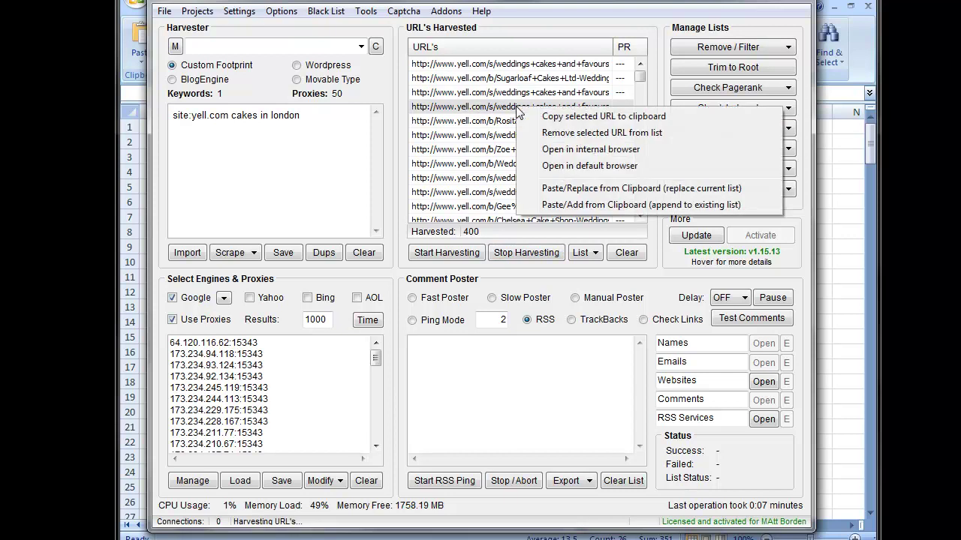
left_click(558, 150)
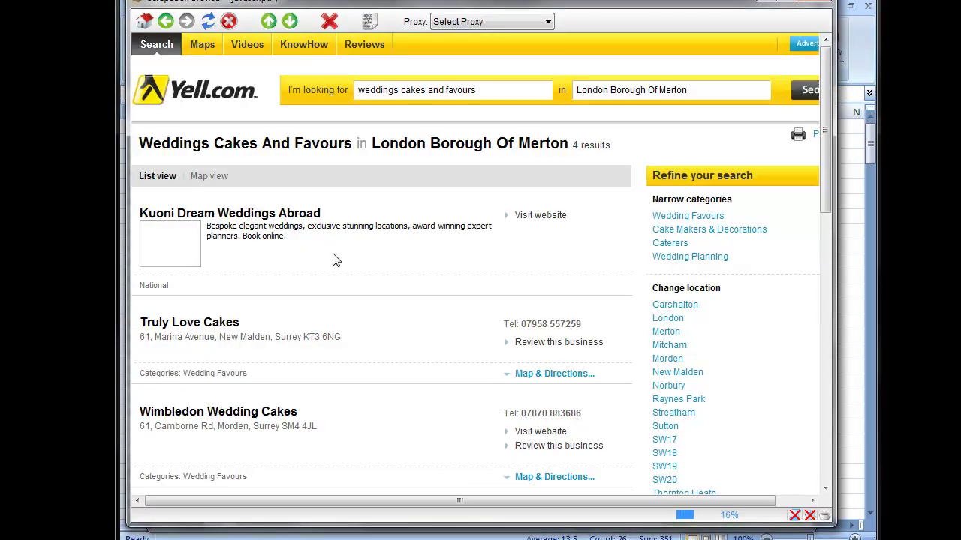
scroll(335, 258, "down", 5)
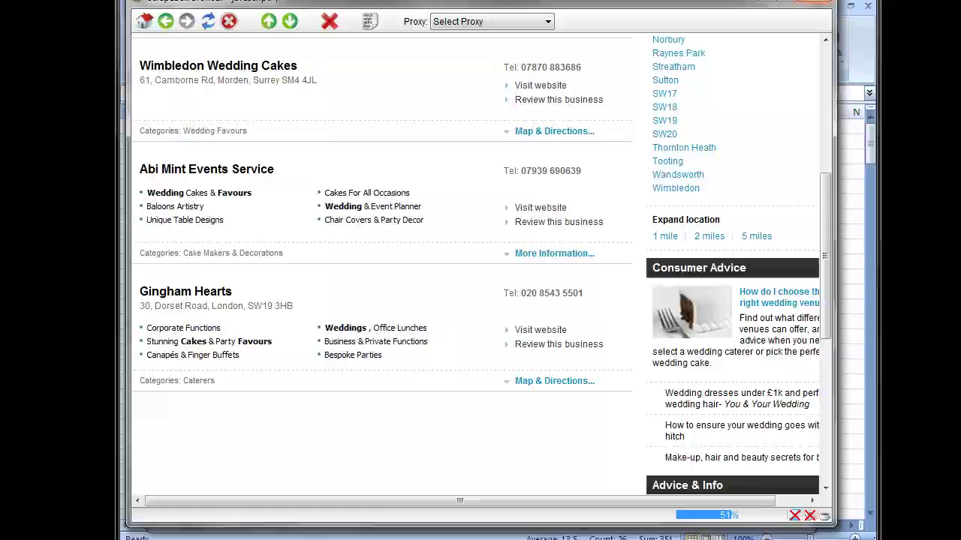
left_click(815, 2)
Export the harvested URL list as a text file named yell 2 in the Vids folder.
left_click(705, 169)
left_click(732, 188)
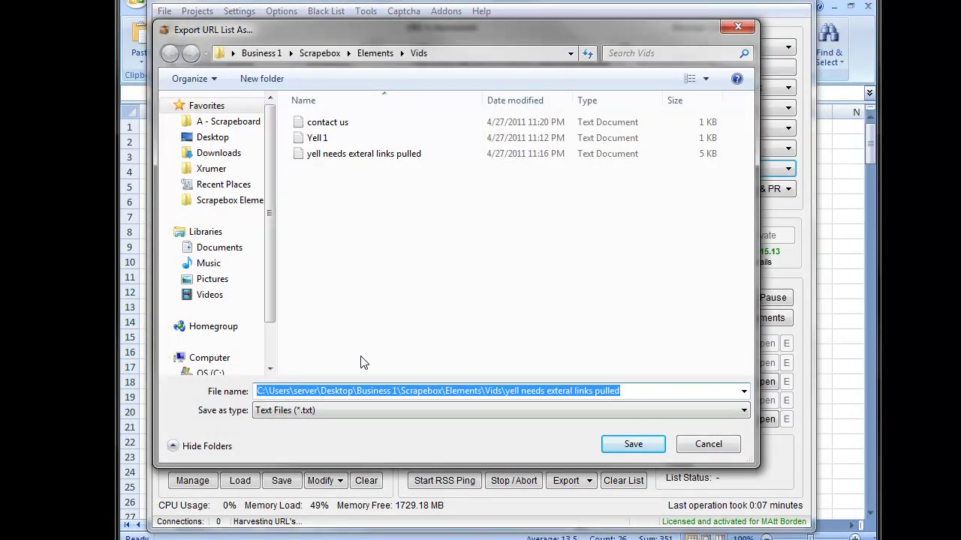
type("yesll")
key("BackSpace")
key("BackSpace")
key("BackSpace")
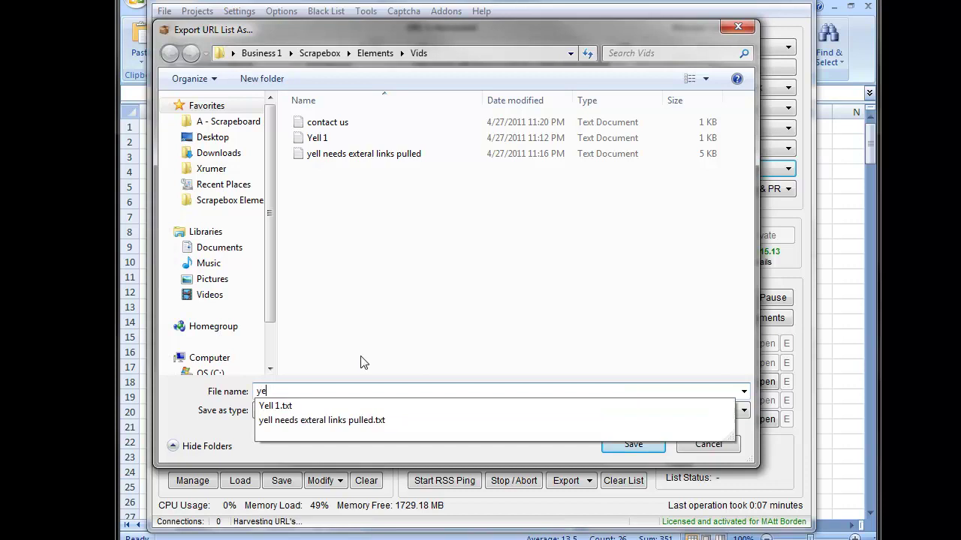
type("ll")
key("Return")
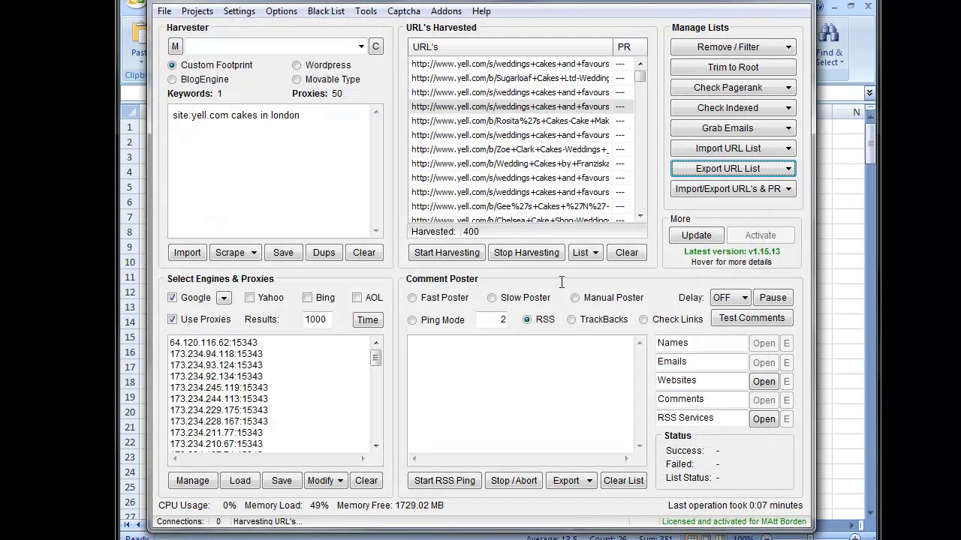
Open the Link Extractor addon and import the URLs from the yell 2 file.
left_click(446, 10)
left_click(460, 46)
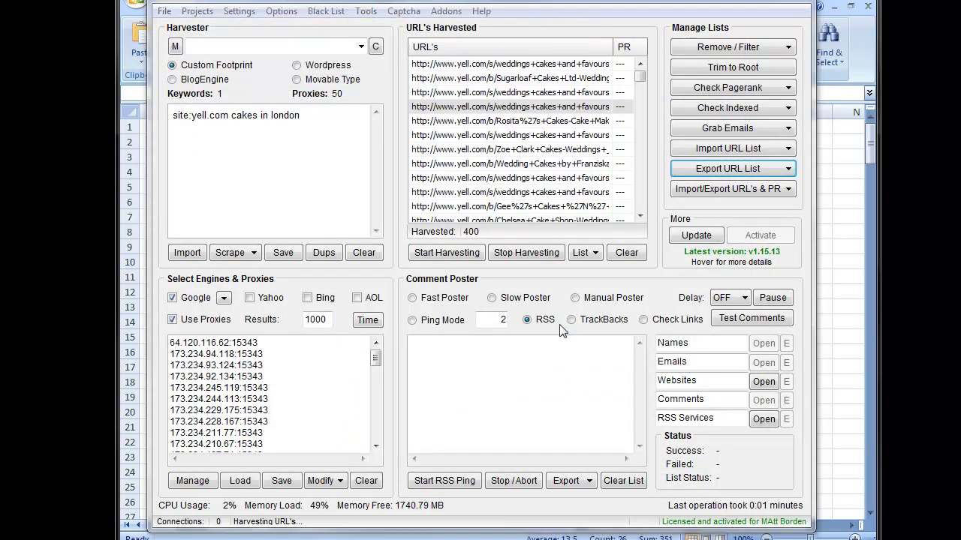
left_click(691, 460)
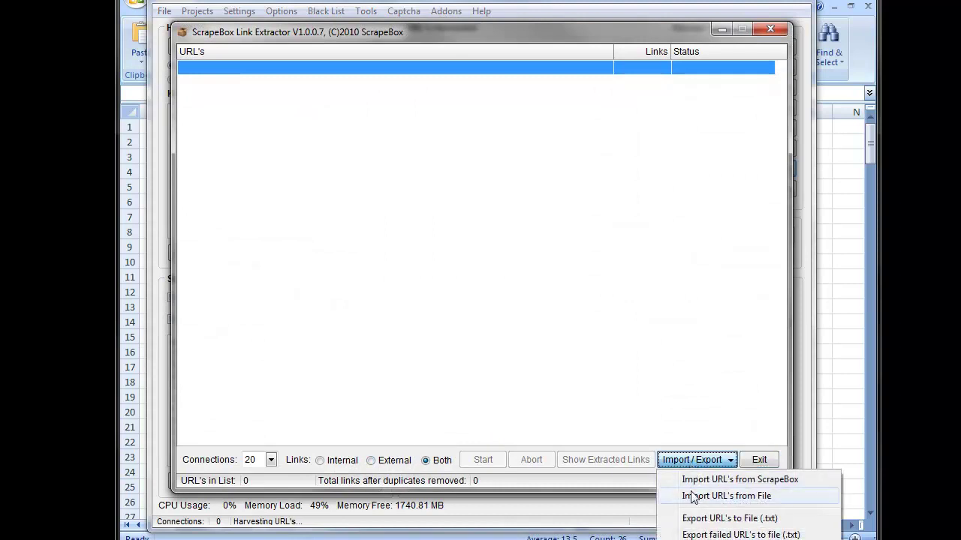
left_click(702, 497)
double_click(317, 180)
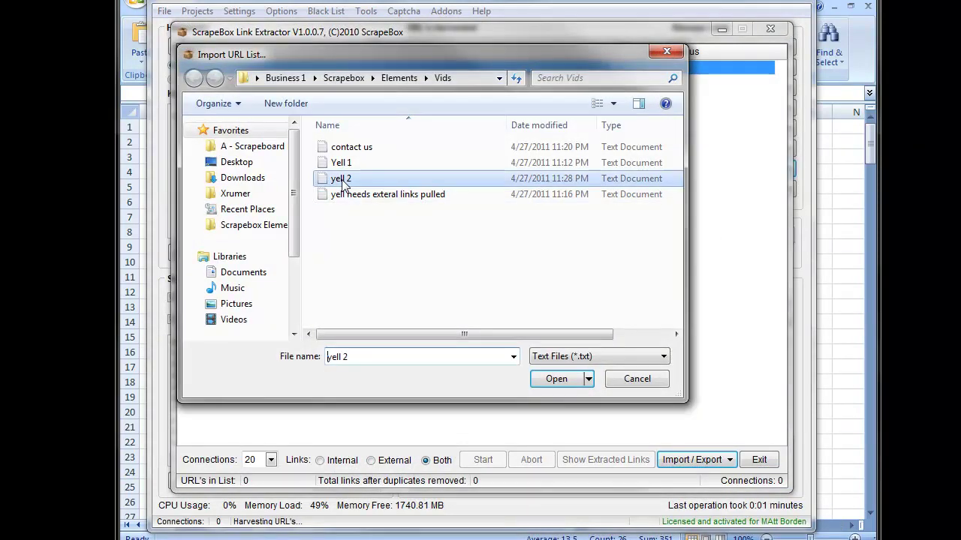
left_click(545, 283)
left_click(525, 367)
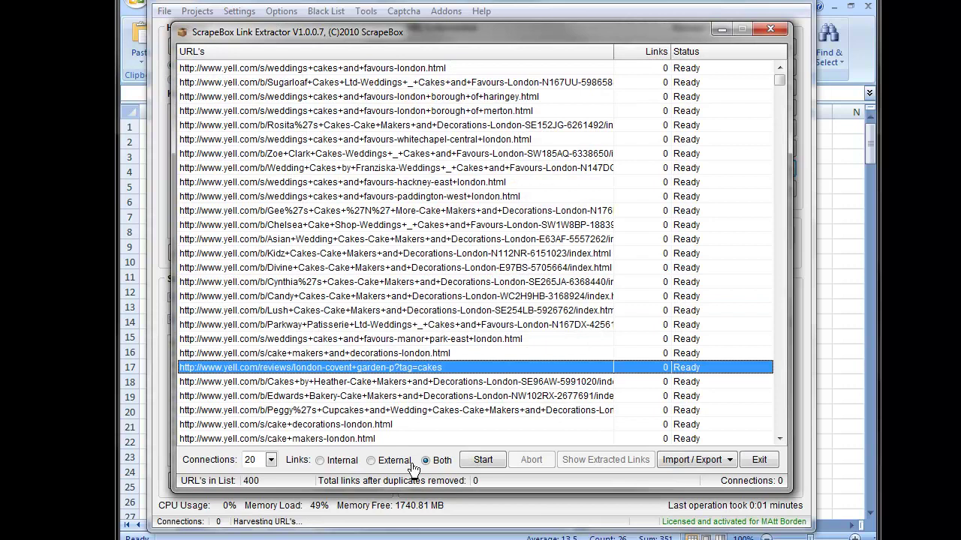
Extract only external links from the imported URLs, aborting the run partway through.
left_click(371, 461)
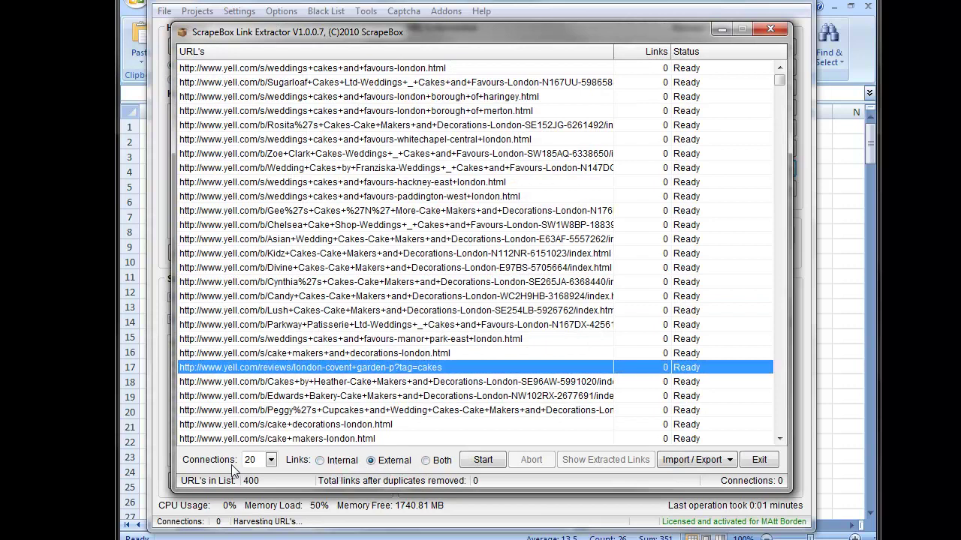
left_click(482, 459)
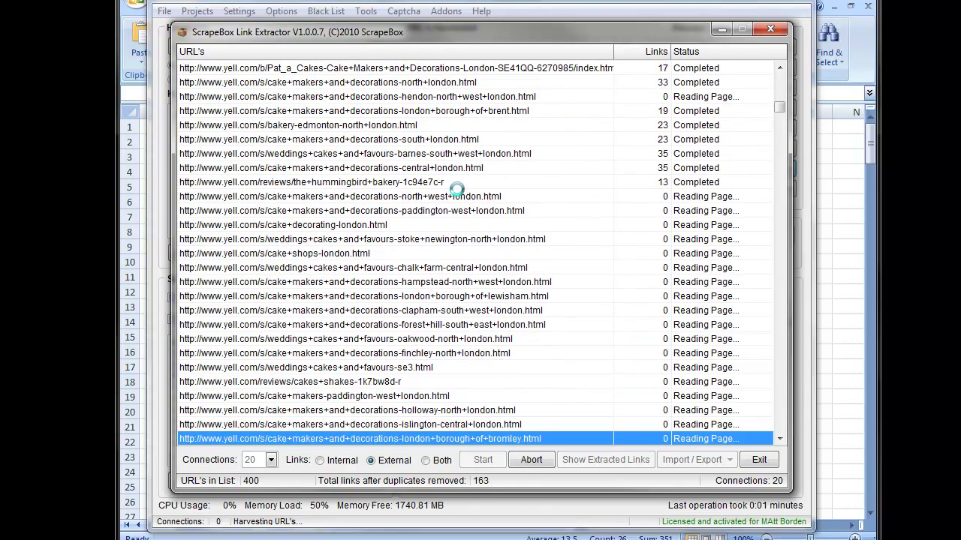
left_click(530, 460)
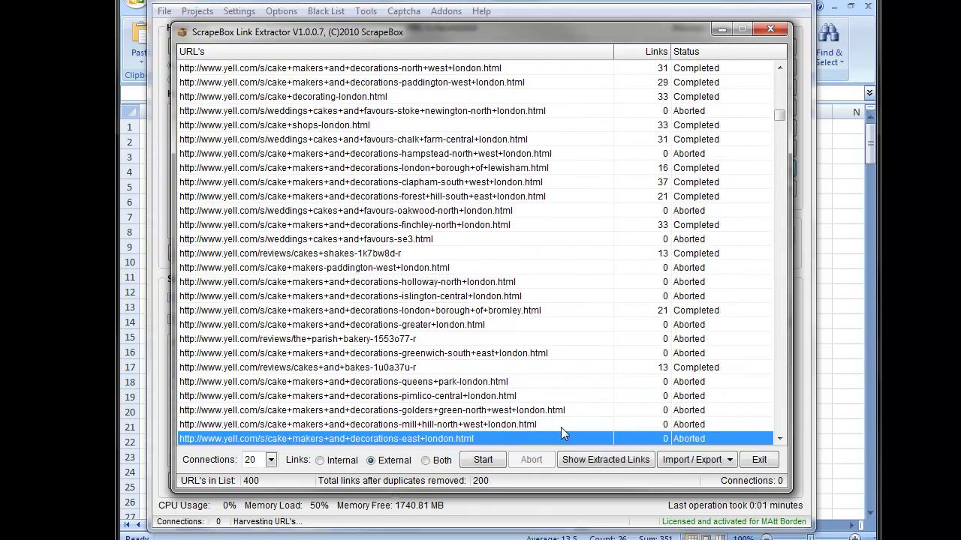
Return to the start of the processed URL list and check the Paddington, West London entry.
left_click(515, 313)
key("Home")
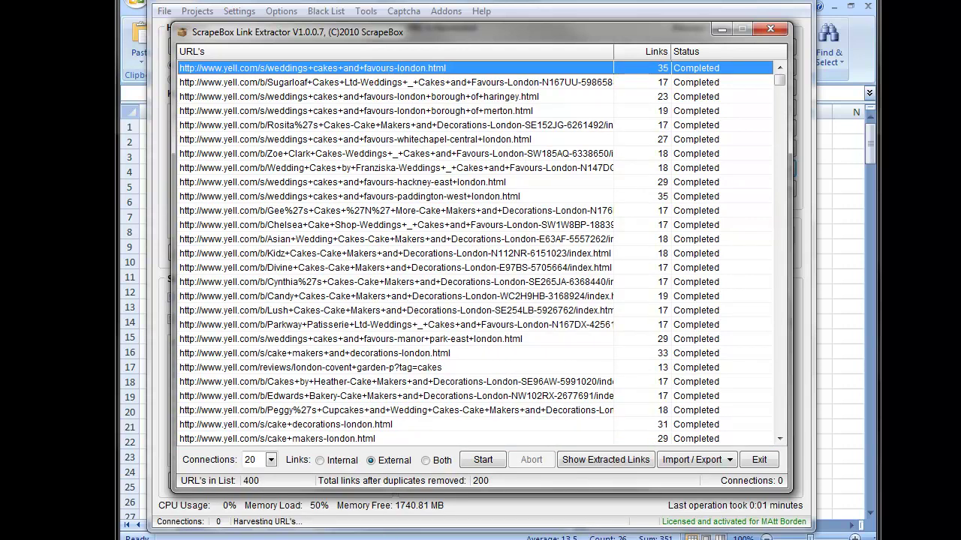
double_click(349, 196)
In the browser, go back to review the Google results and return to the Paddington, West London listings.
left_click(16, 12)
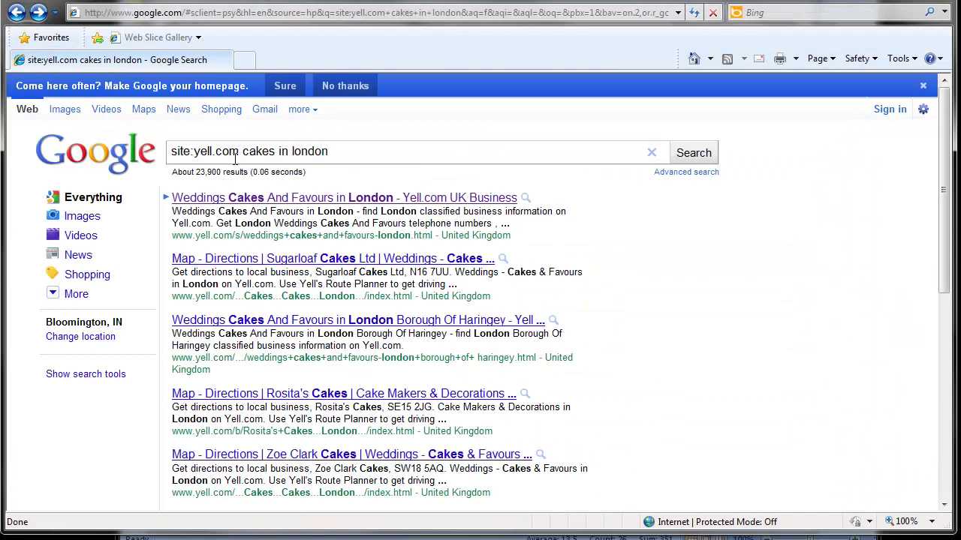
scroll(327, 163, "down", 4)
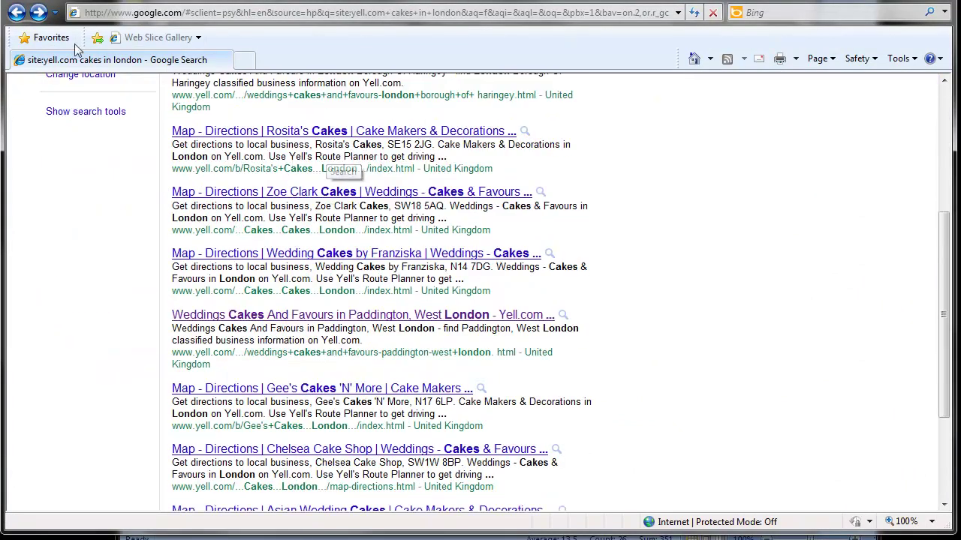
left_click(38, 12)
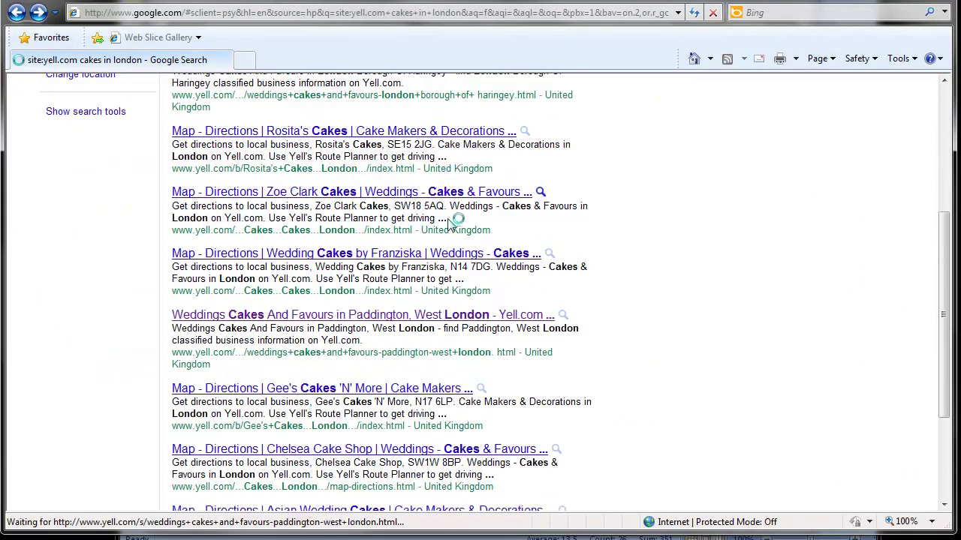
Highlight the location Paddington, West London and the search term weddings cakes and favours in the Yell.com search fields.
scroll(451, 224, "up", 1)
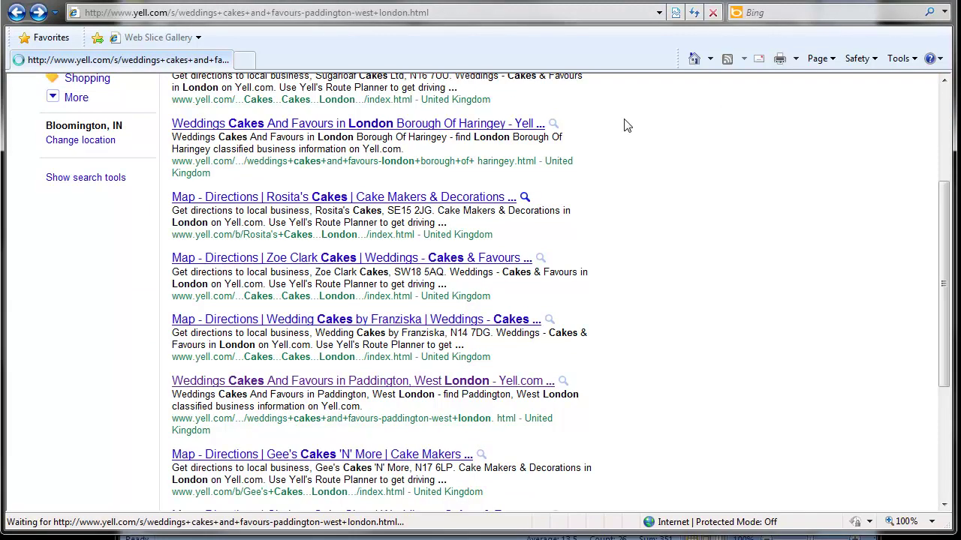
scroll(601, 143, "up", 6)
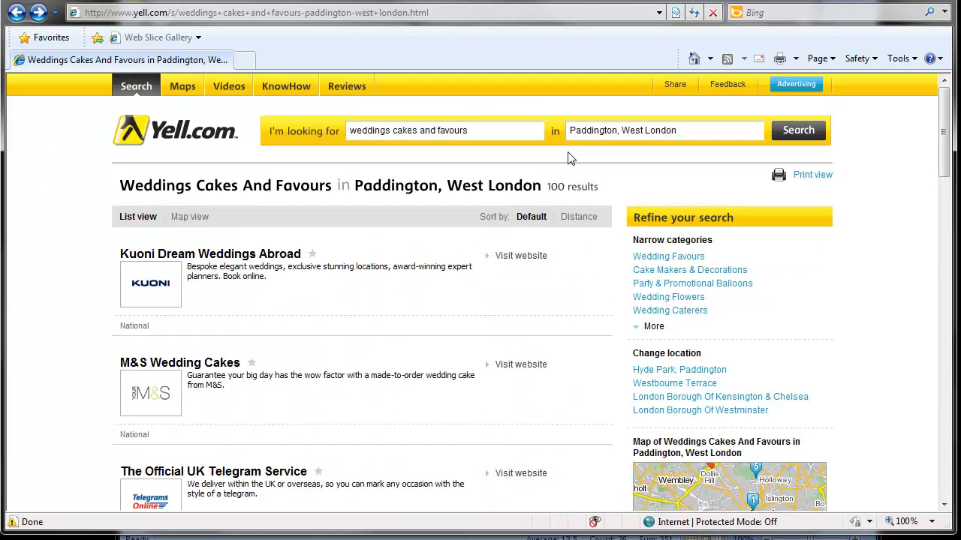
left_click(700, 133)
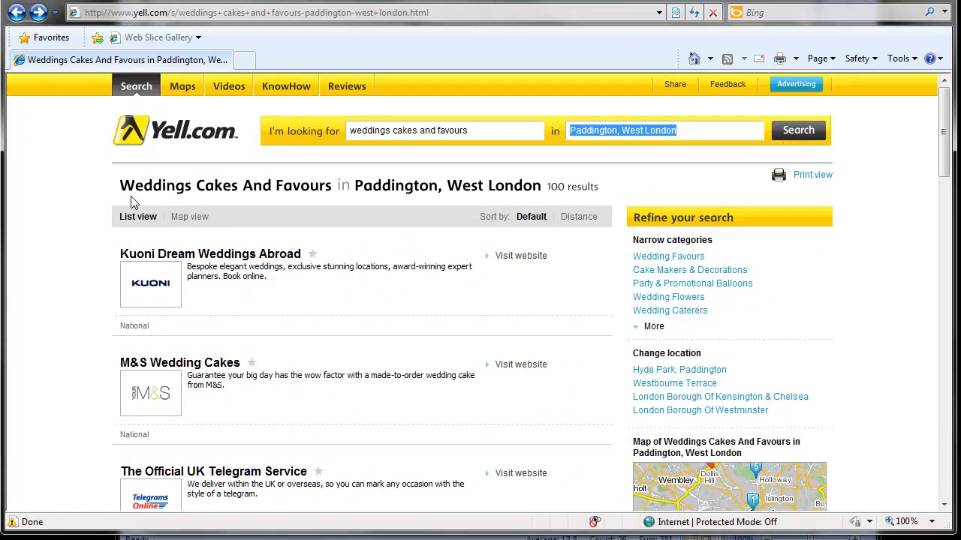
left_click_drag(515, 133, 306, 129)
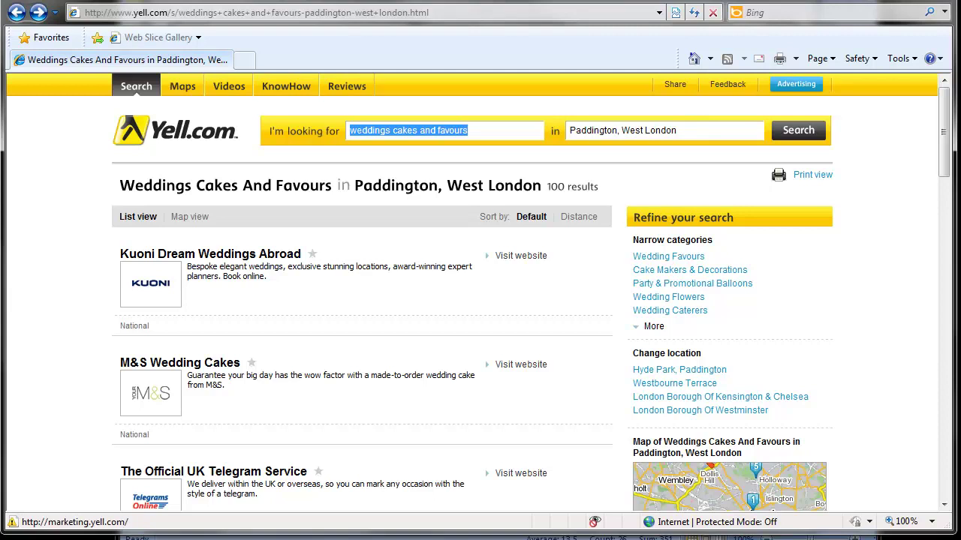
Switch back to the ScrapeBox Link Extractor and show the extracted links.
key("alt+Tab")
left_click(606, 461)
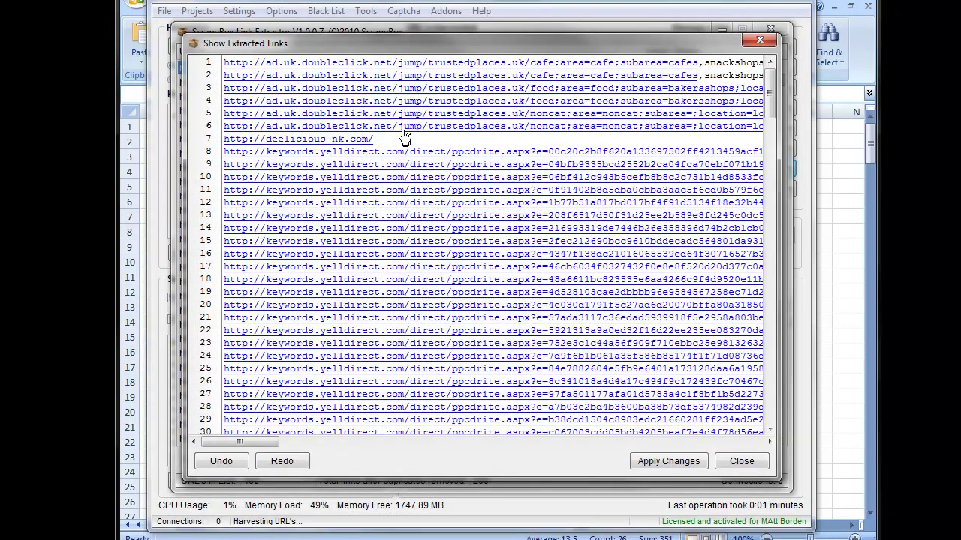
Look through the extracted links to find the cake businesses' own website addresses.
scroll(370, 126, "down", 12)
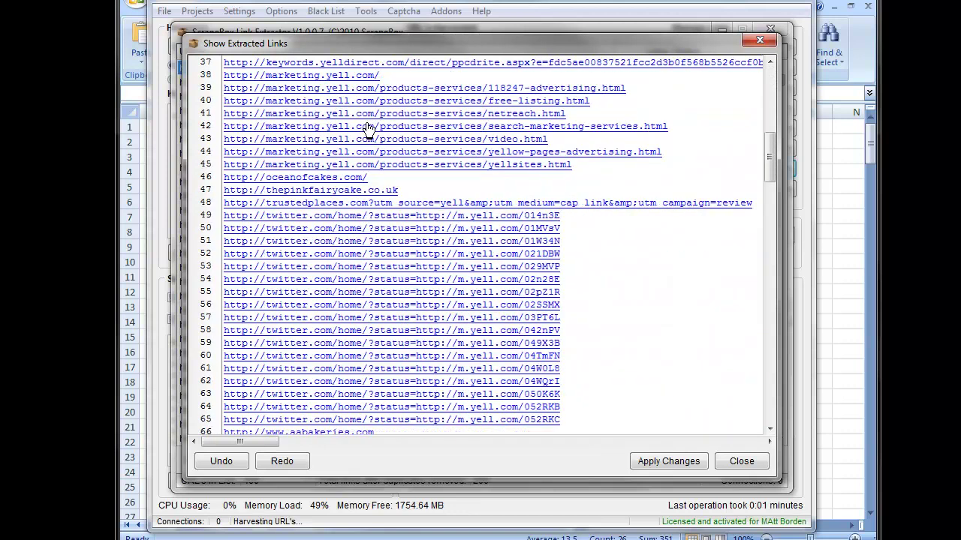
scroll(369, 126, "down", 12)
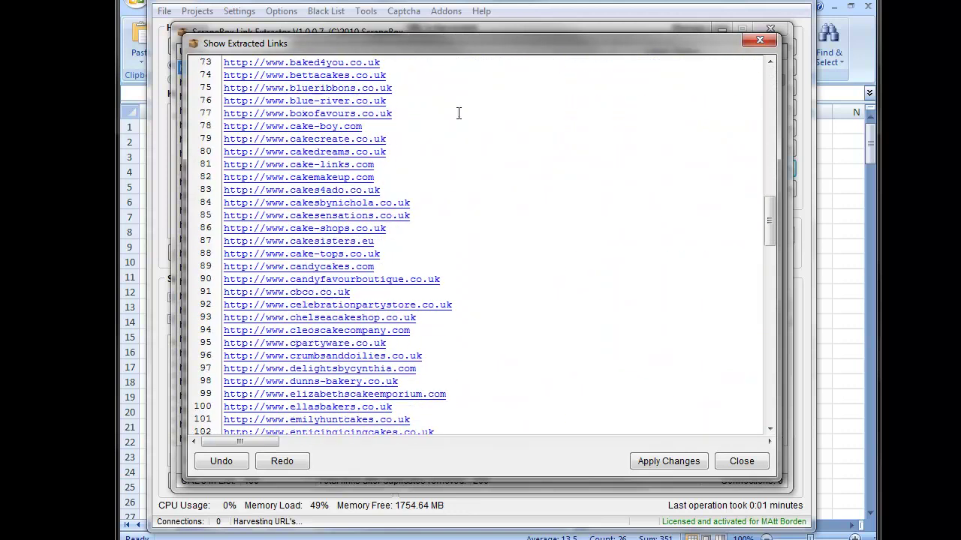
scroll(458, 113, "down", 2)
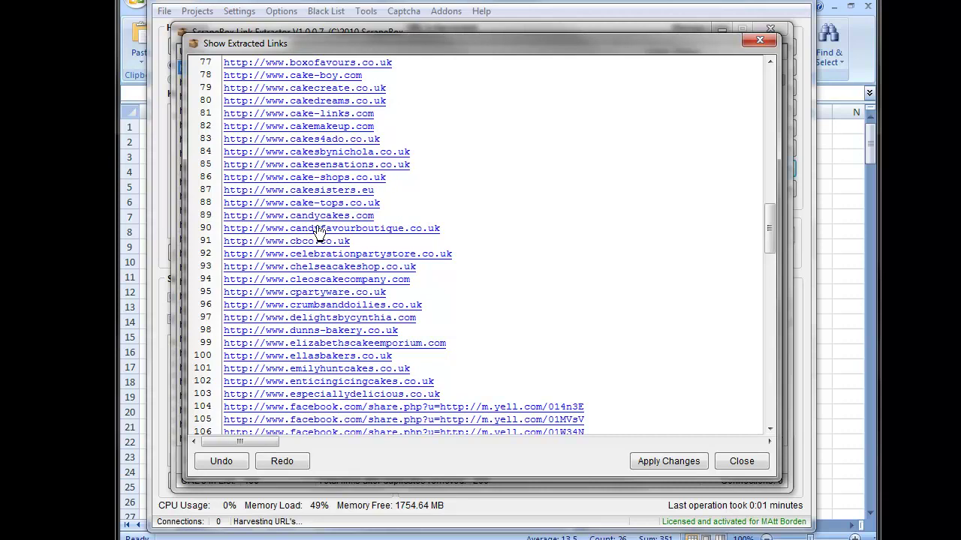
scroll(314, 241, "down", 8)
scroll(314, 242, "up", 20)
scroll(307, 239, "down", 20)
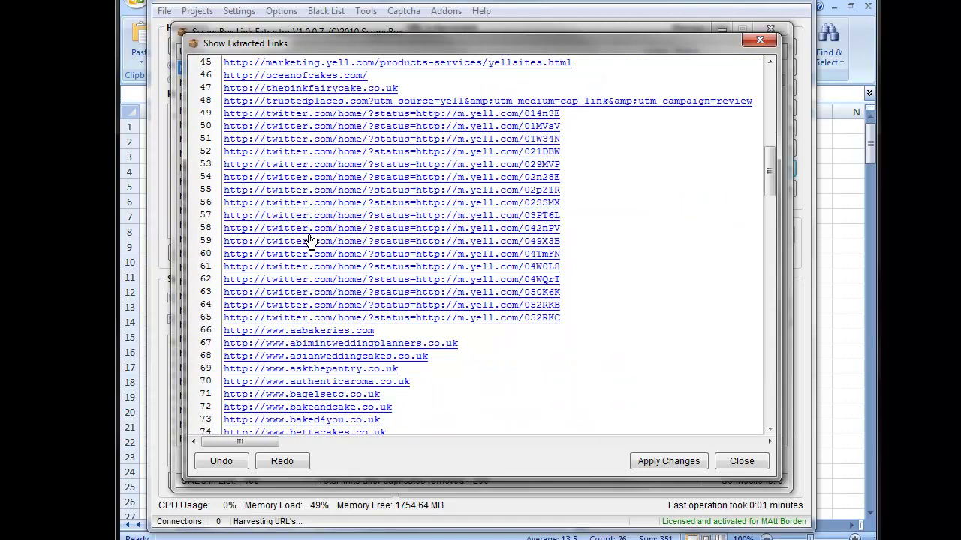
scroll(309, 239, "down", 12)
scroll(309, 241, "up", 7)
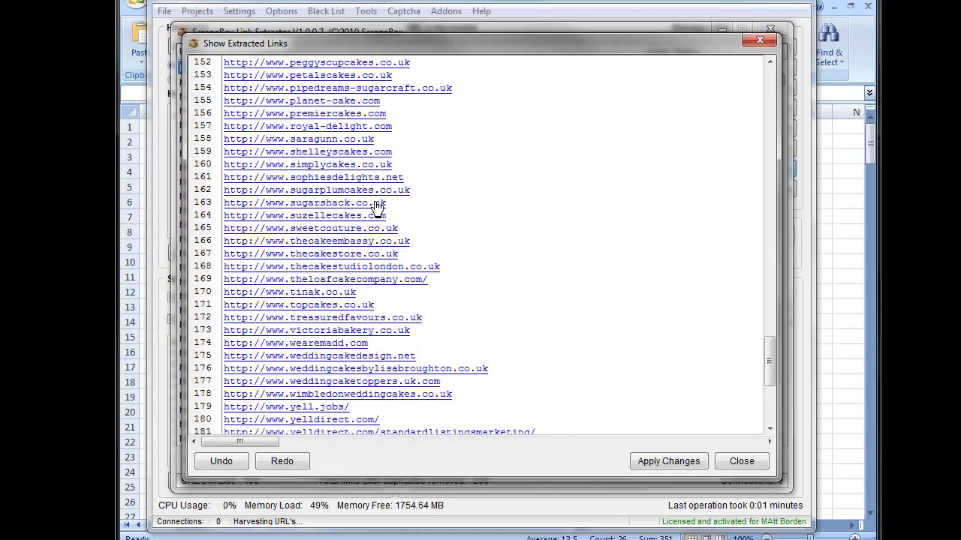
left_click_drag(415, 202, 224, 204)
right_click(344, 200)
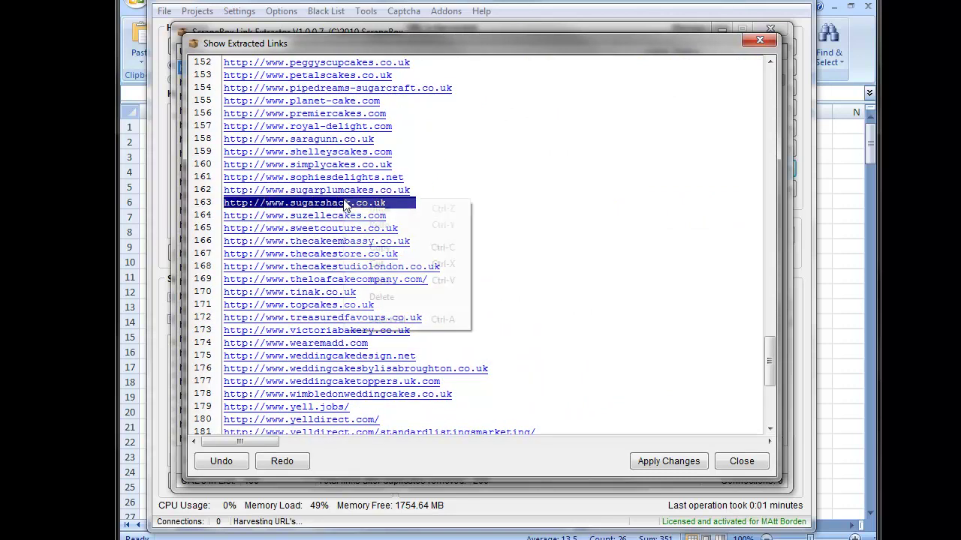
left_click(389, 251)
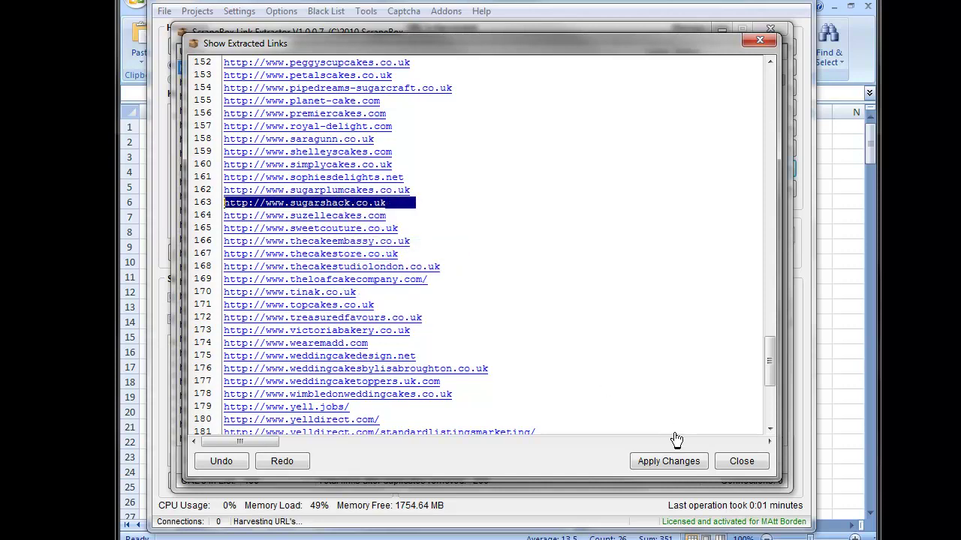
left_click(742, 461)
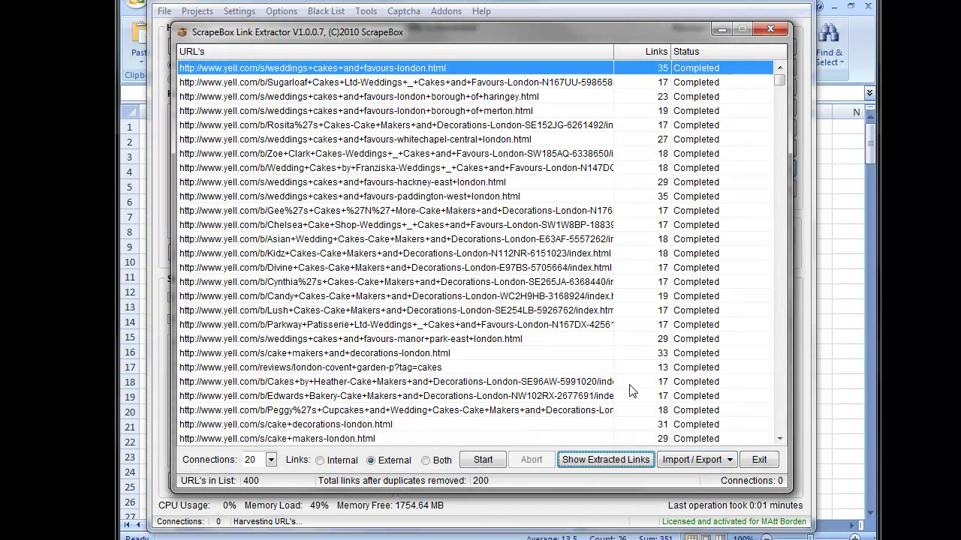
left_click(759, 459)
left_click_drag(306, 121, 144, 111)
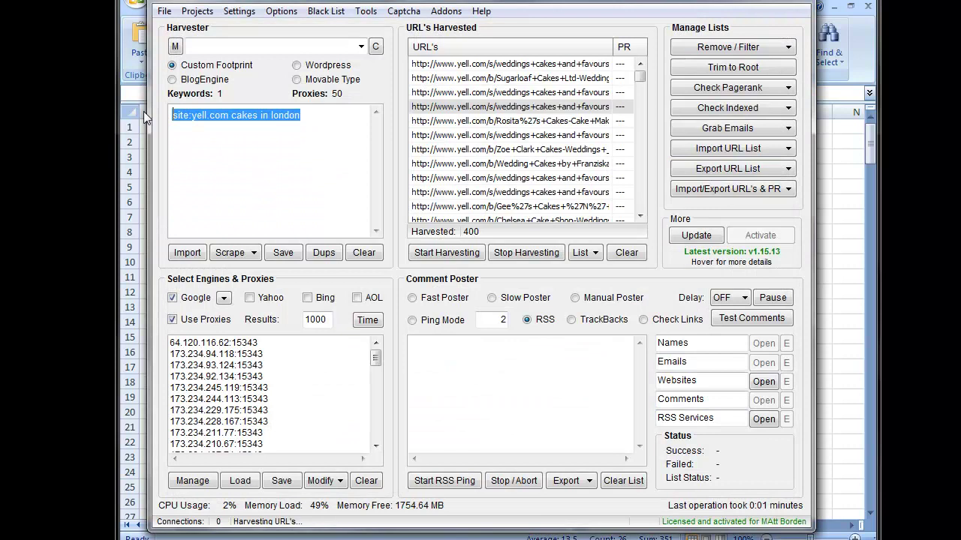
key("Delete")
left_click(254, 46)
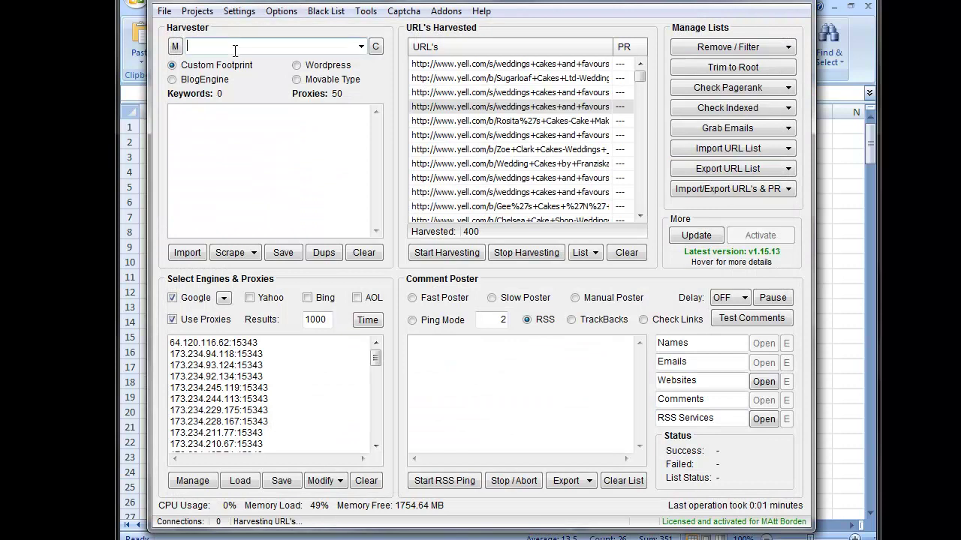
type("s")
key("Delete")
key("ctrl+v")
left_click(627, 252)
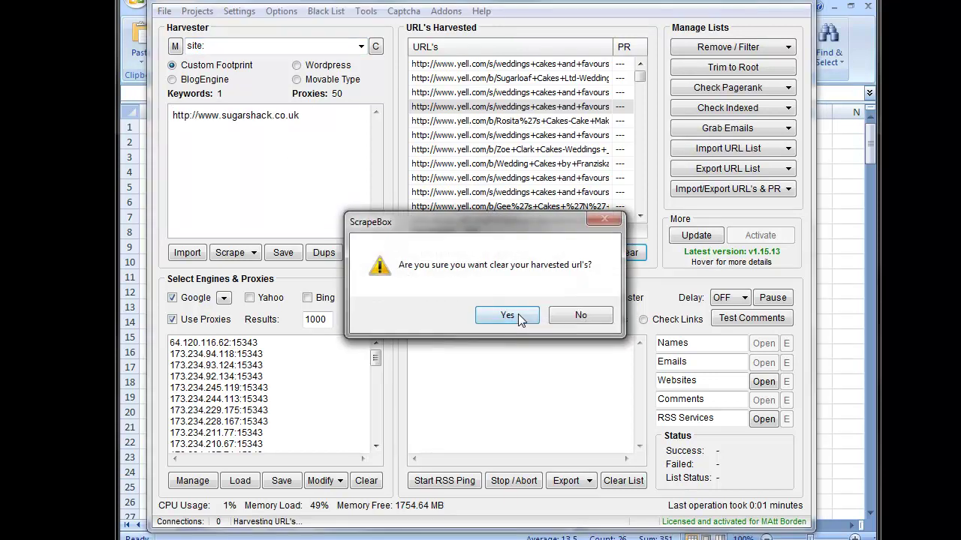
left_click(520, 315)
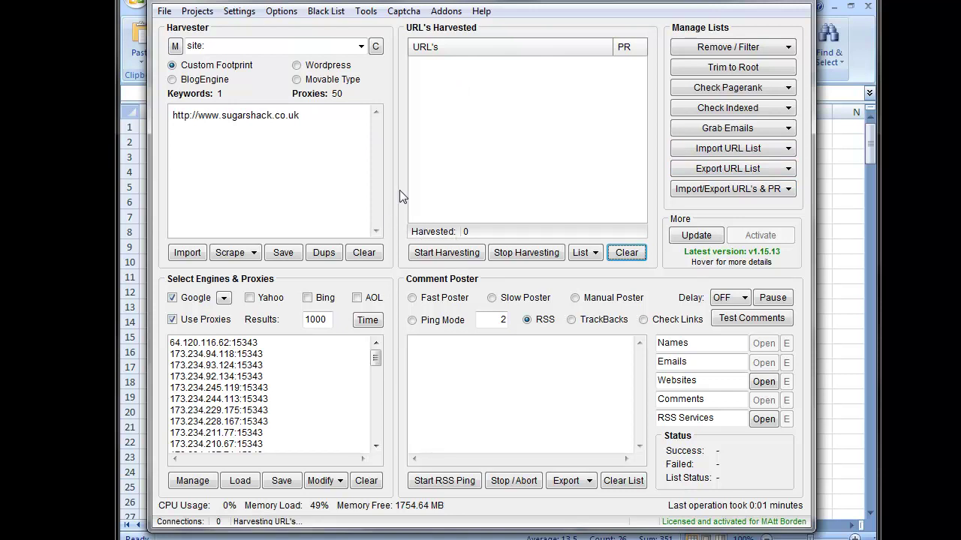
Switch to the browser and go to yahoo.com.
key("alt+Tab")
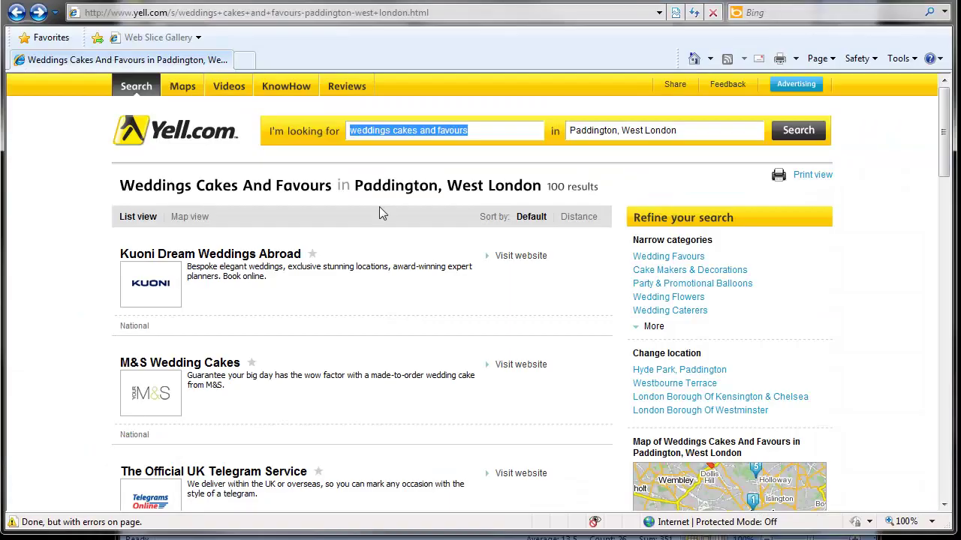
left_click(330, 14)
type("ya")
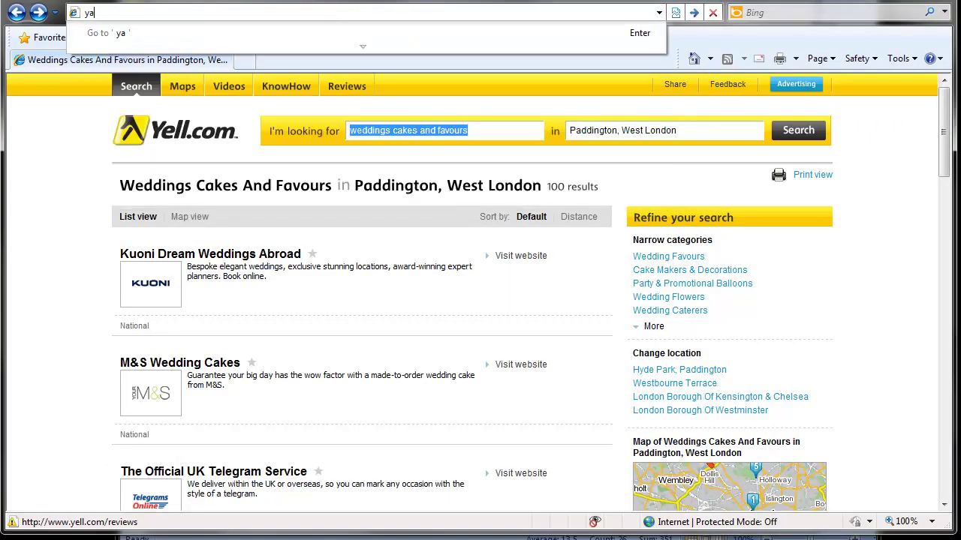
type("hoo.com")
key("Return")
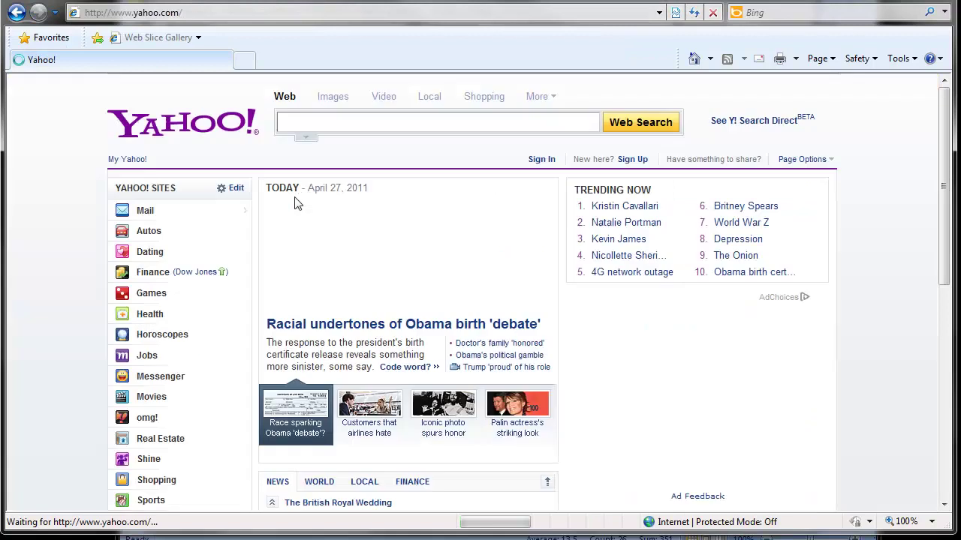
Search the web for yahoo directory and open the Yahoo! Directory site from the results.
left_click(321, 124)
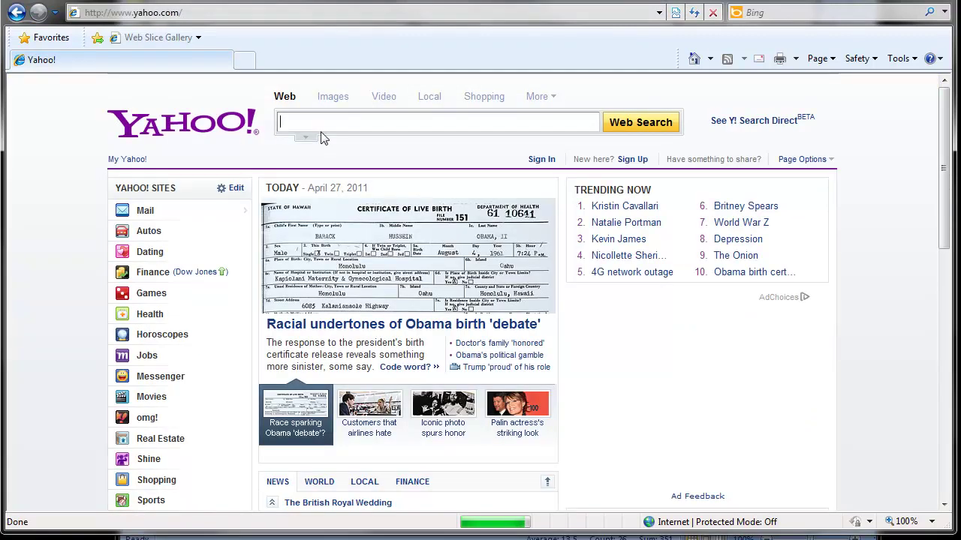
type("yahoo di")
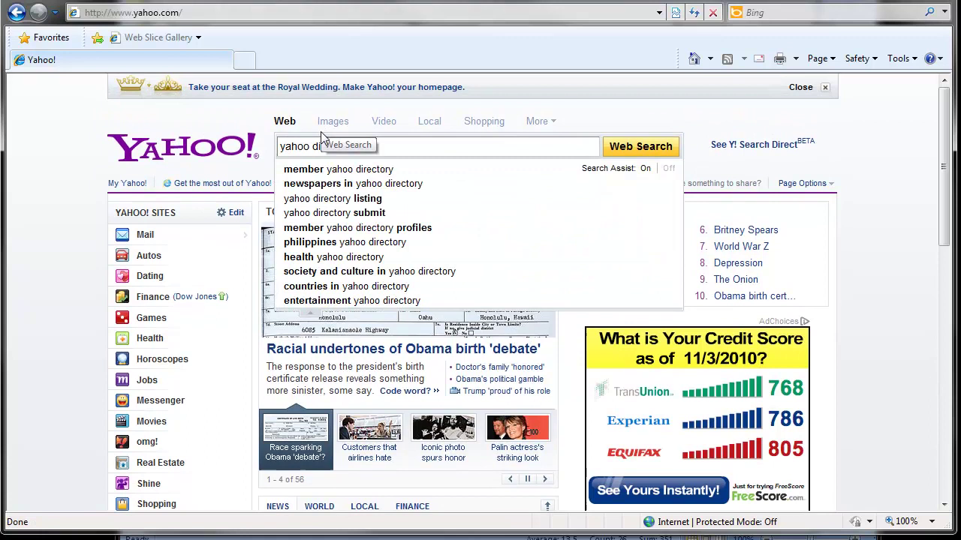
type("rectory")
left_click(661, 151)
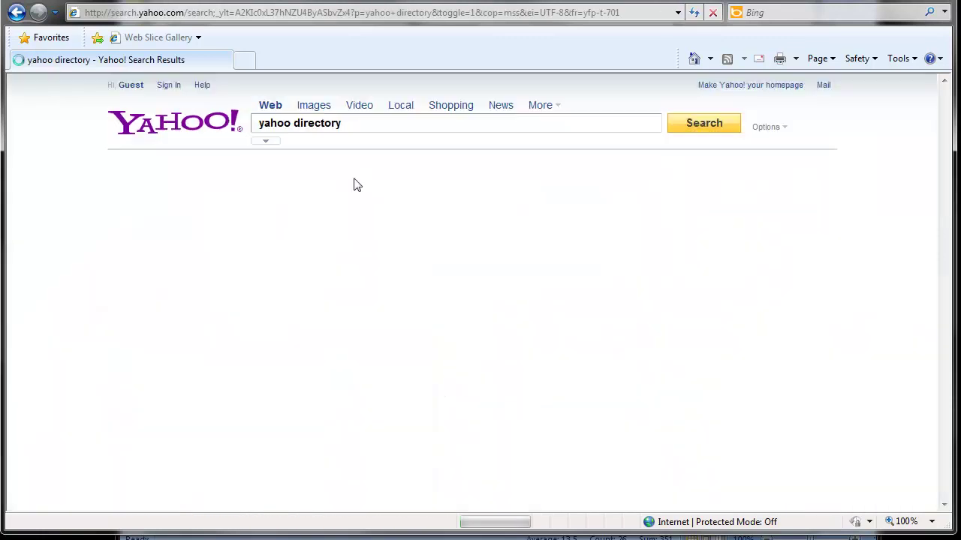
left_click(300, 196)
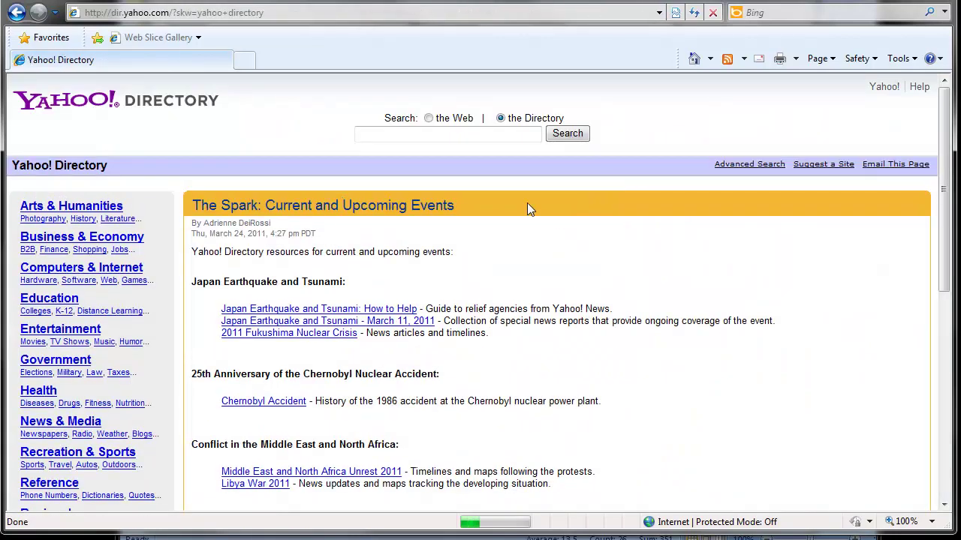
Search the Yahoo! Directory for cakes in london and check the Little Venice Cake Company and Buttercup Cake Shop entries.
left_click(378, 132)
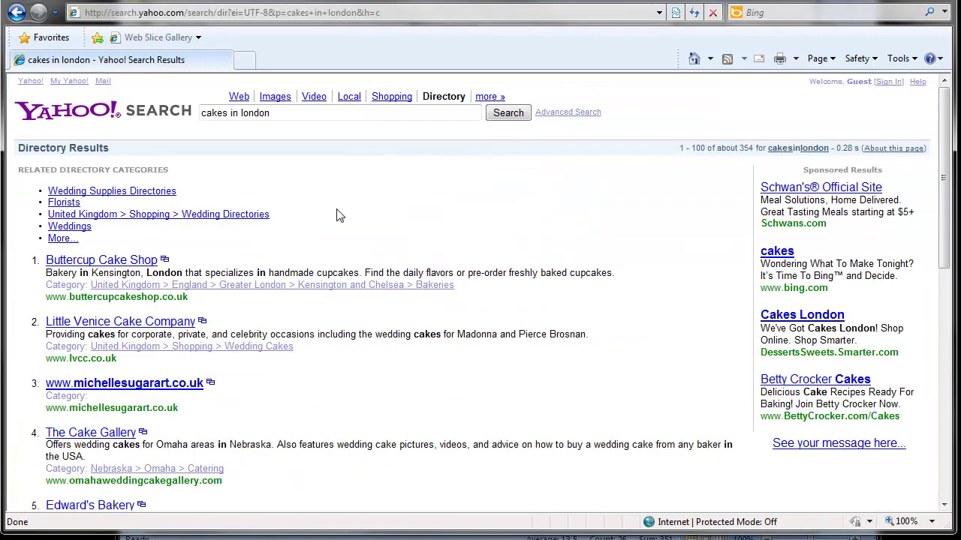
scroll(337, 211, "down", 3)
scroll(165, 229, "up", 3)
scroll(196, 233, "down", 3)
left_click_drag(124, 233, 42, 233)
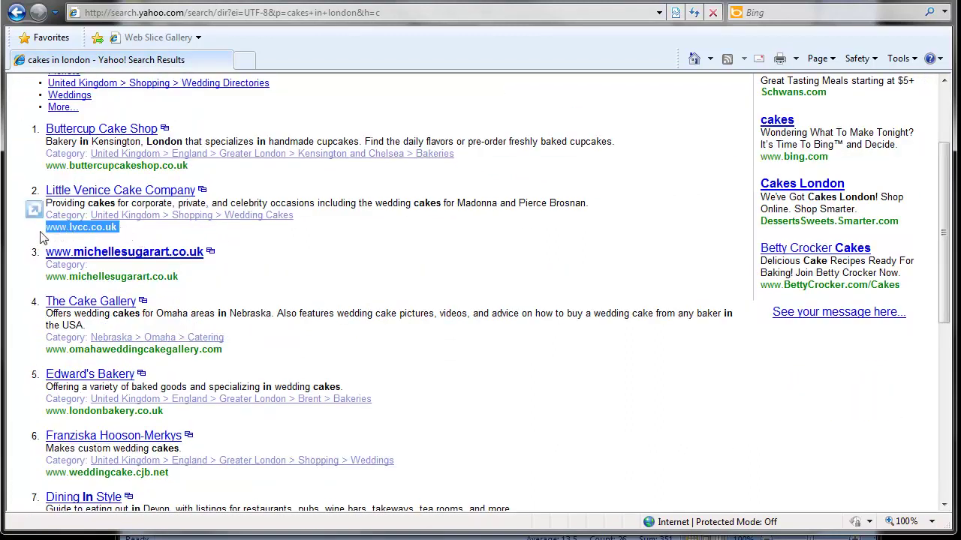
left_click(113, 132)
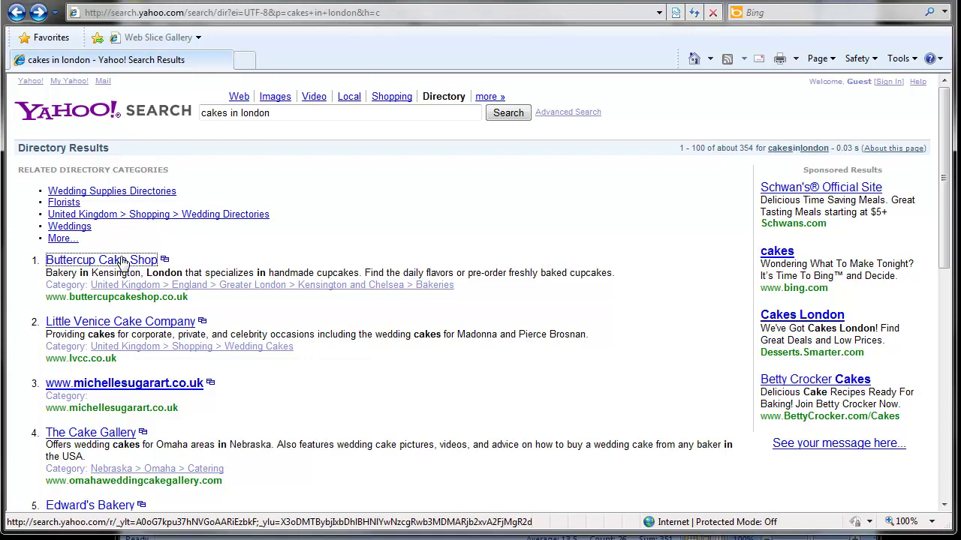
Copy the address of the cakes in london results page and look at ScrapeBox before returning to the browser.
right_click(335, 12)
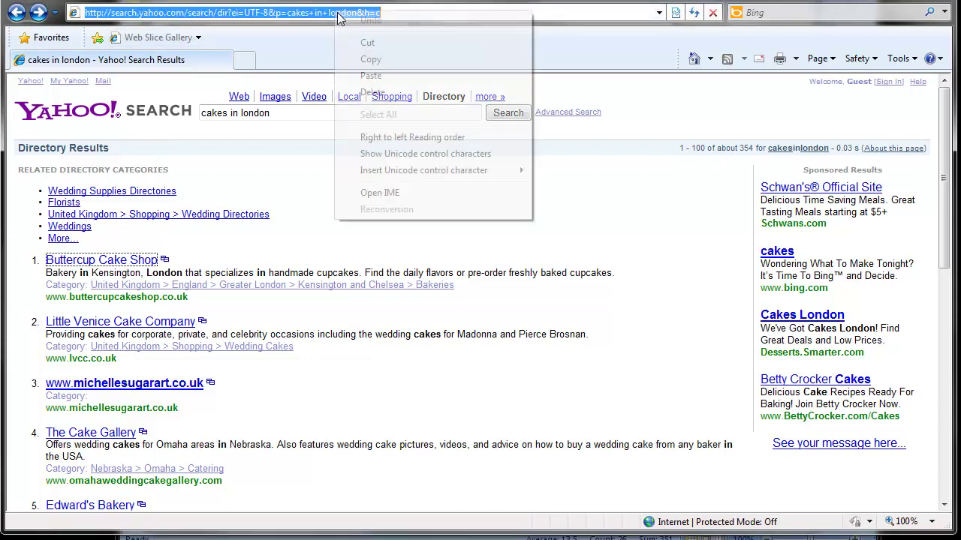
left_click(370, 59)
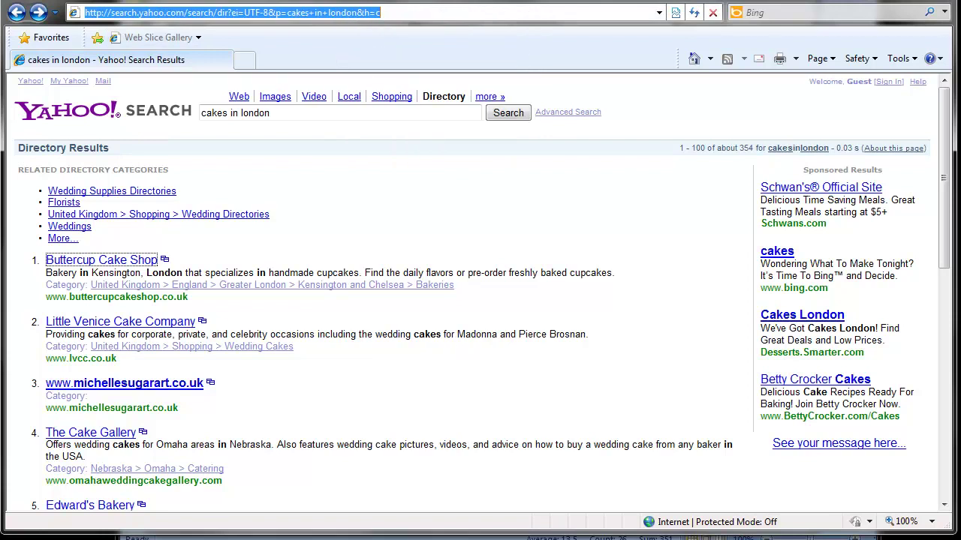
key("alt+Tab")
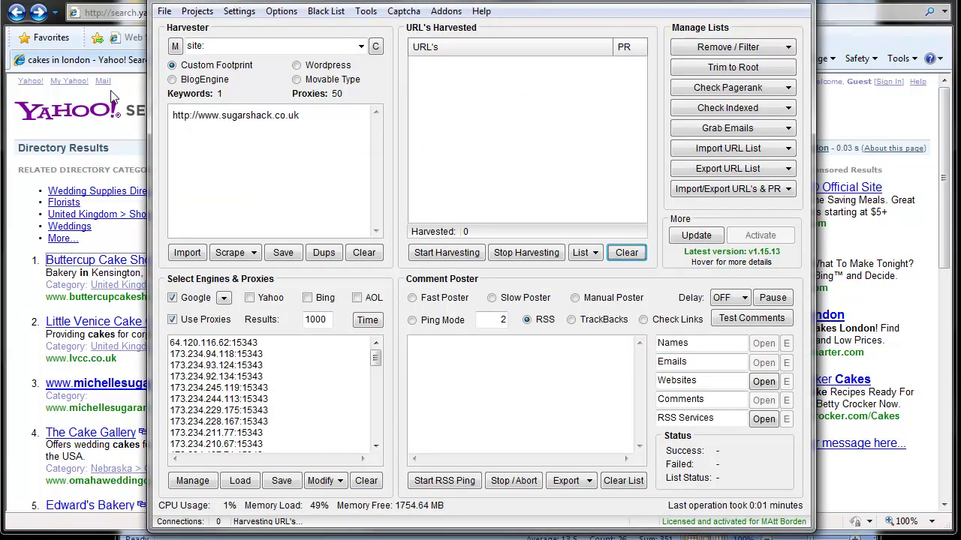
left_click(83, 135)
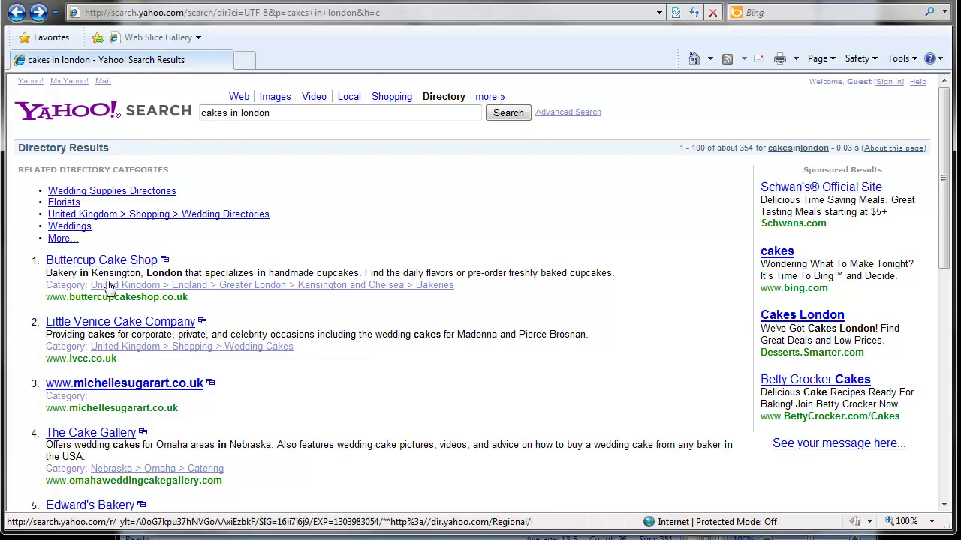
Copy the Yahoo! Directory results page's URL and switch to ScrapeBox.
left_click(264, 12)
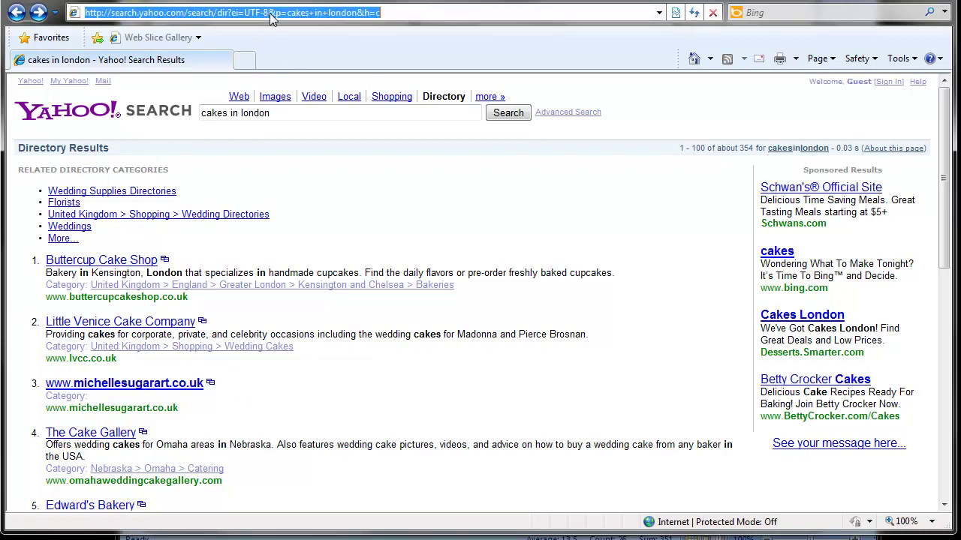
right_click(270, 13)
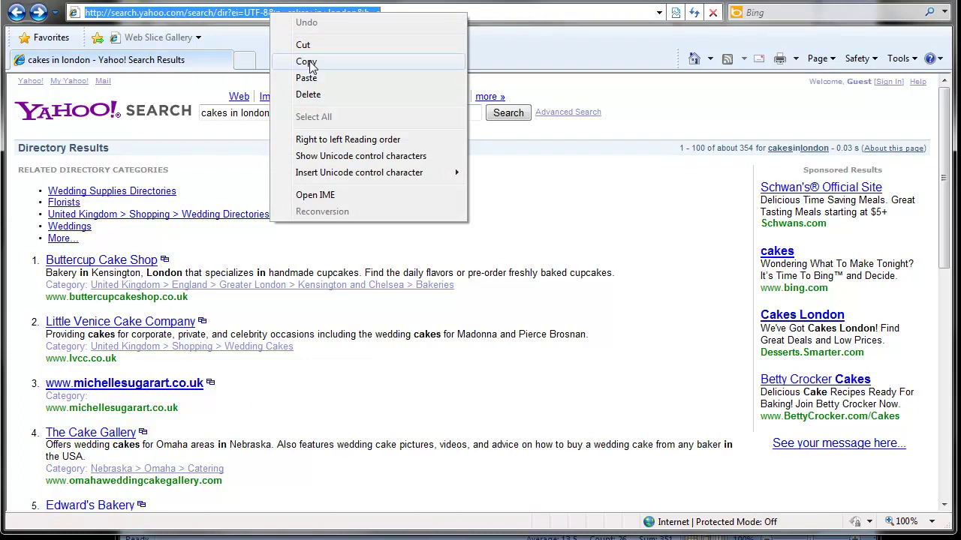
left_click(306, 61)
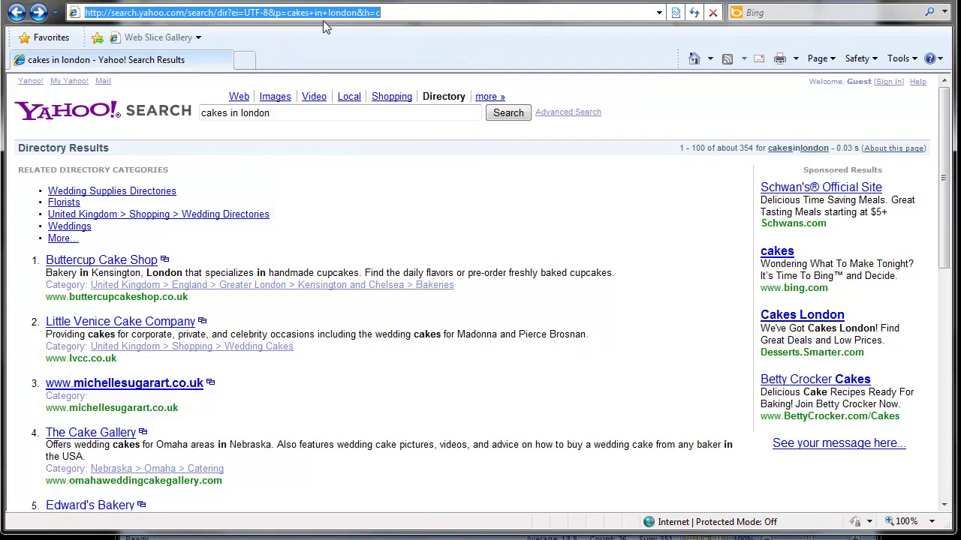
key("alt+Tab")
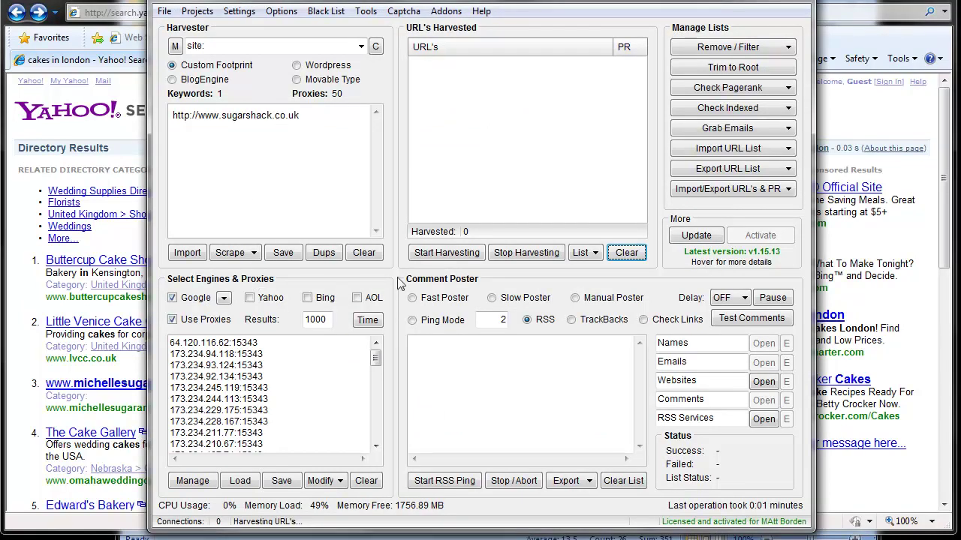
left_click(446, 12)
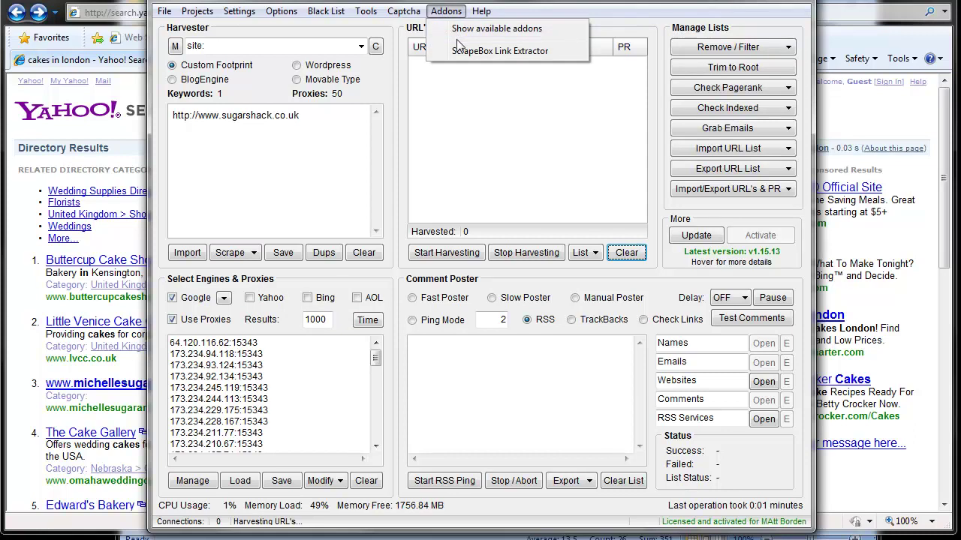
left_click(480, 39)
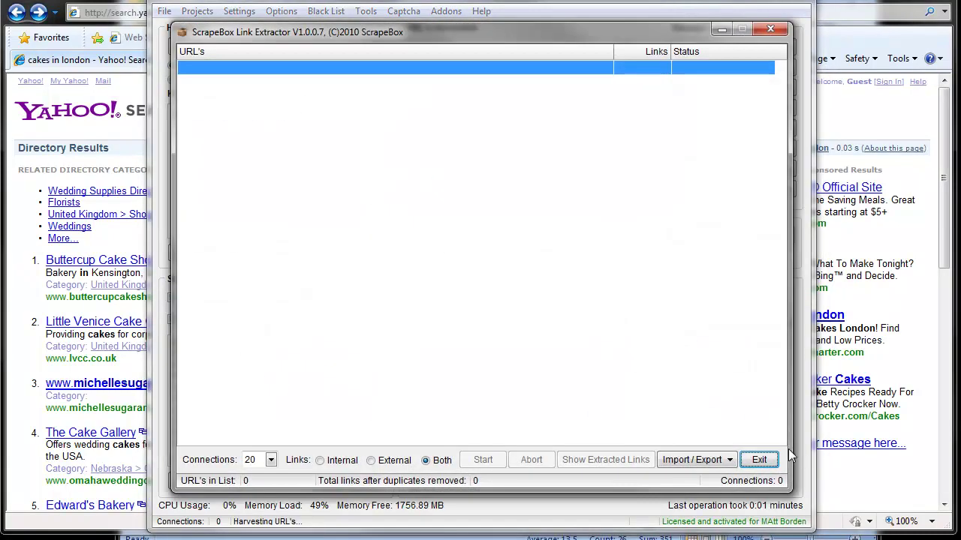
left_click(754, 458)
Paste the copied Yahoo! Directory results URL into the harvested URLs list and open the ScrapeBox Link Extractor.
right_click(480, 112)
left_click(503, 121)
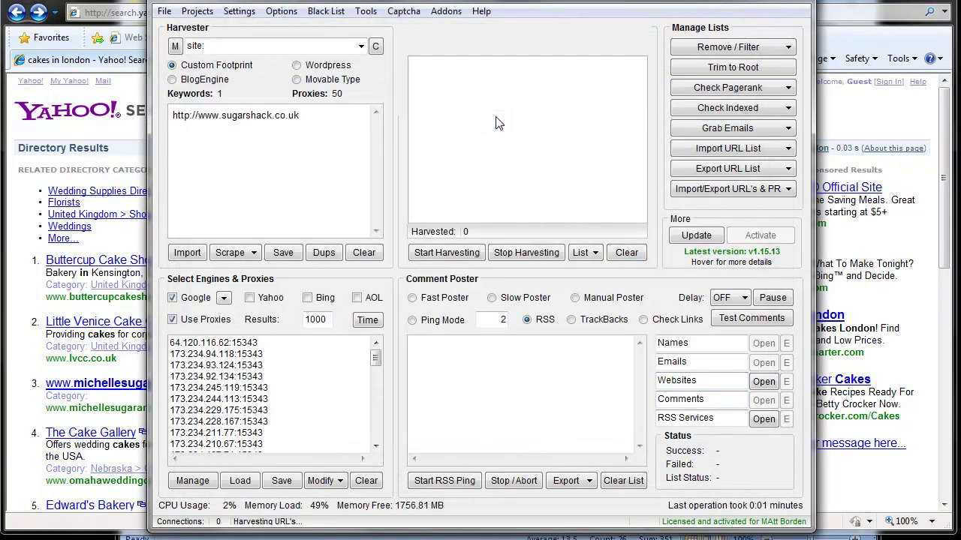
left_click(537, 317)
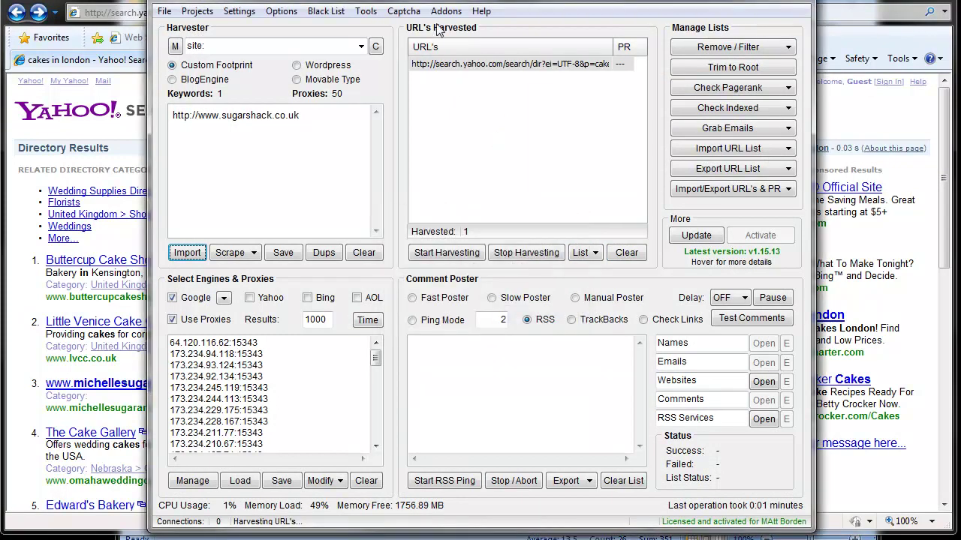
left_click(446, 11)
left_click(481, 51)
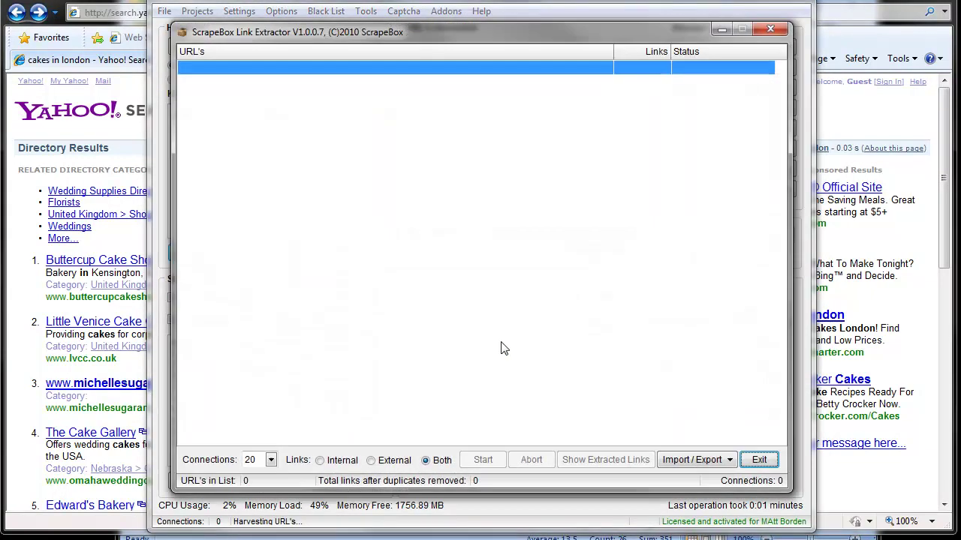
Import the Yahoo! Directory results URL from ScrapeBox into the Link Extractor and extract its internal links.
left_click(689, 459)
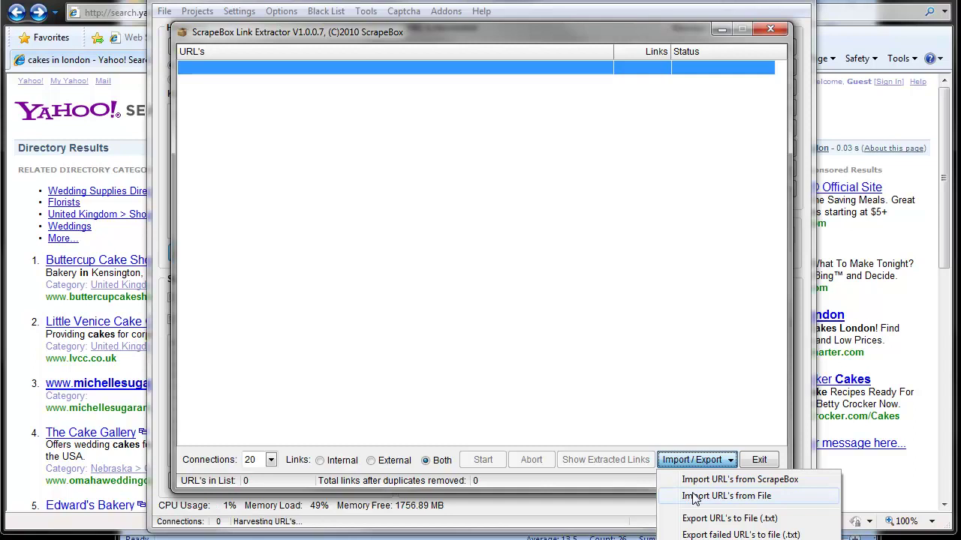
left_click(702, 481)
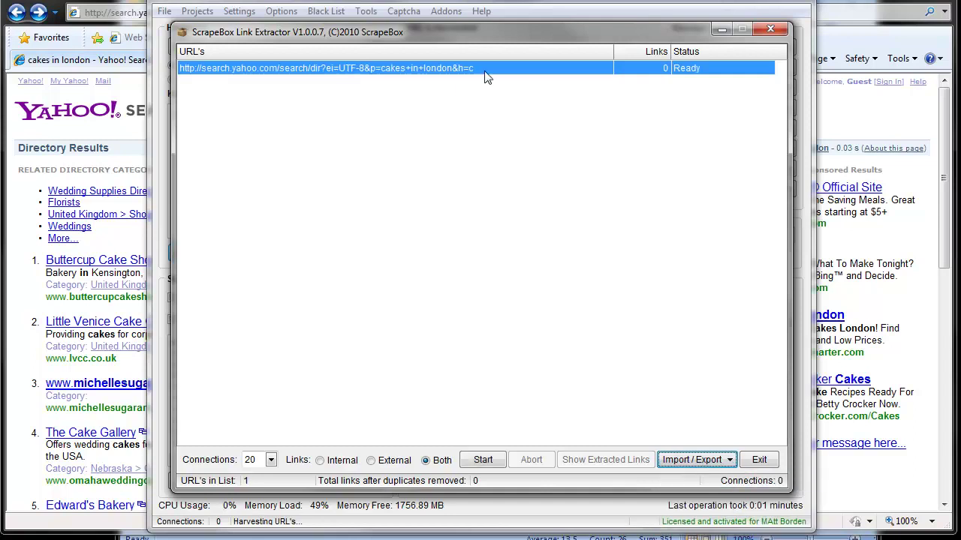
left_click(411, 461)
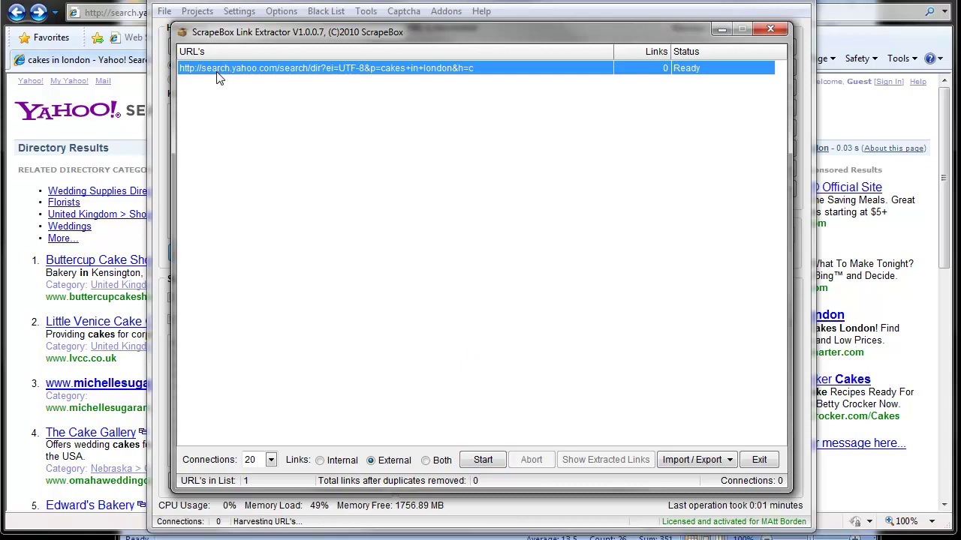
left_click(350, 462)
left_click(481, 463)
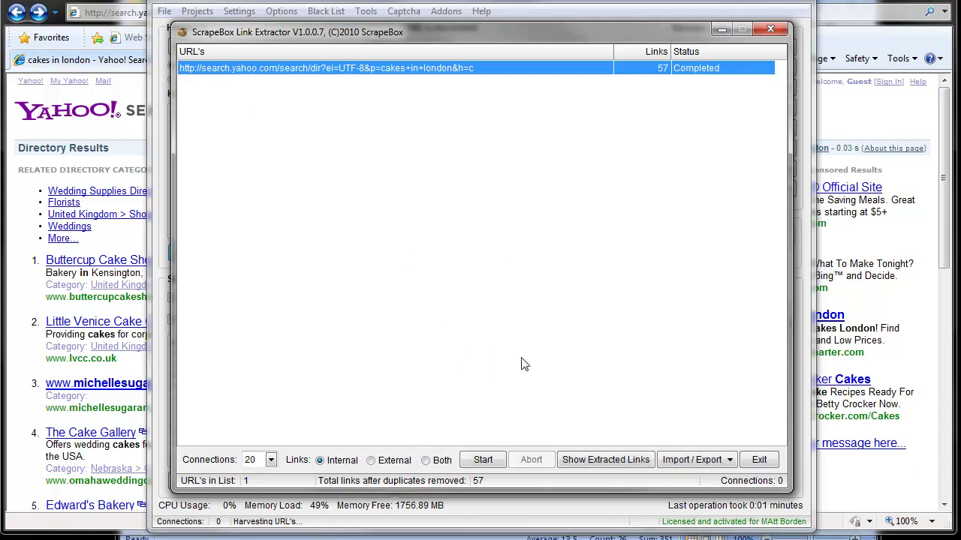
Show the extracted internal links, look through the list and check where one of them leads, and close the list.
left_click(598, 462)
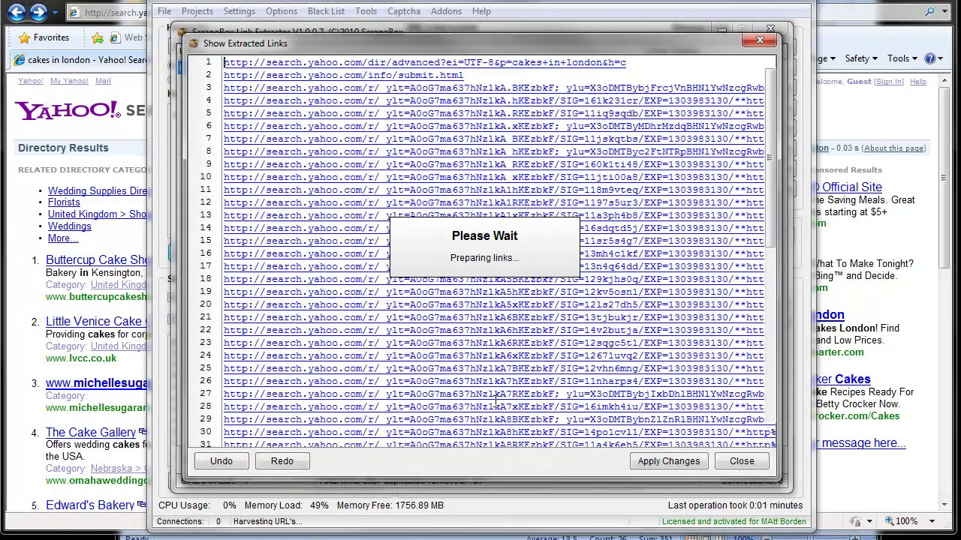
scroll(405, 294, "down", 9)
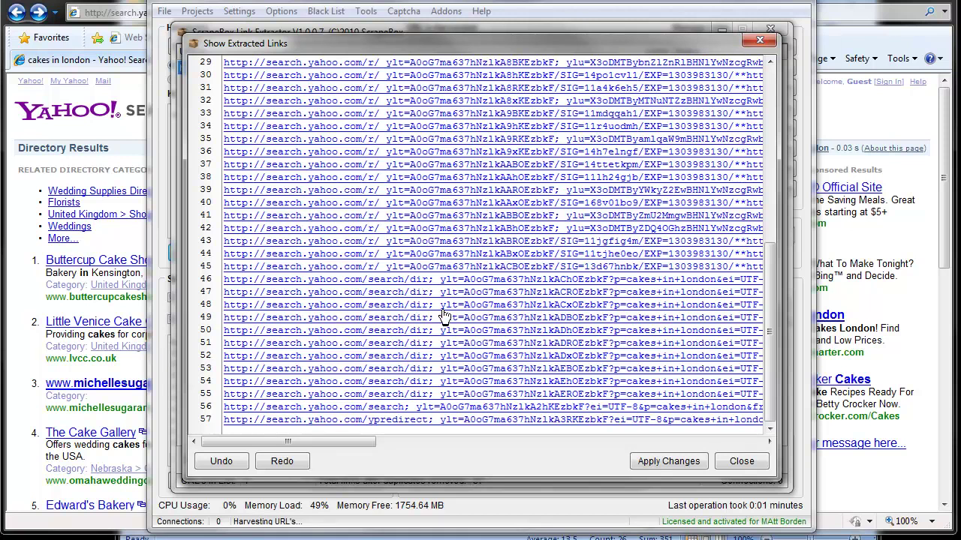
scroll(432, 315, "up", 7)
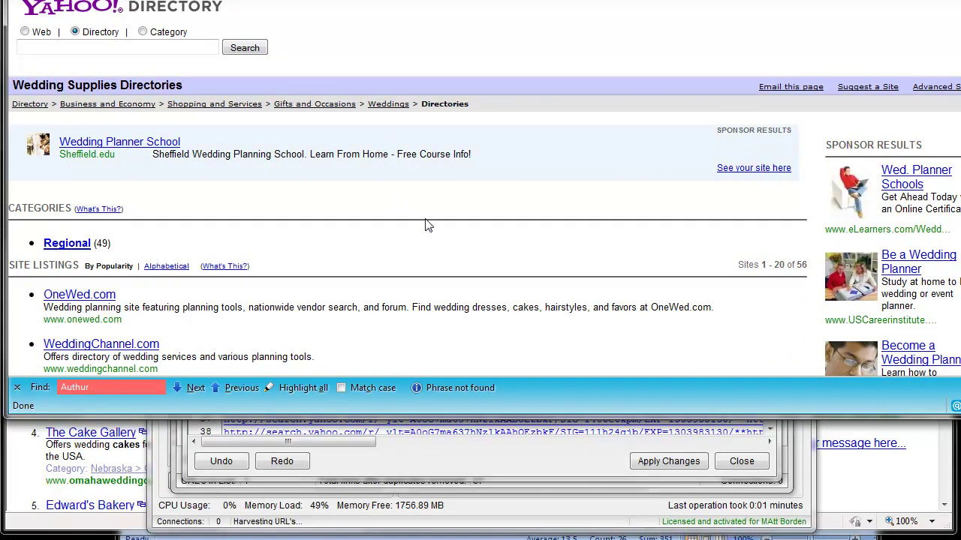
scroll(428, 225, "down", 10)
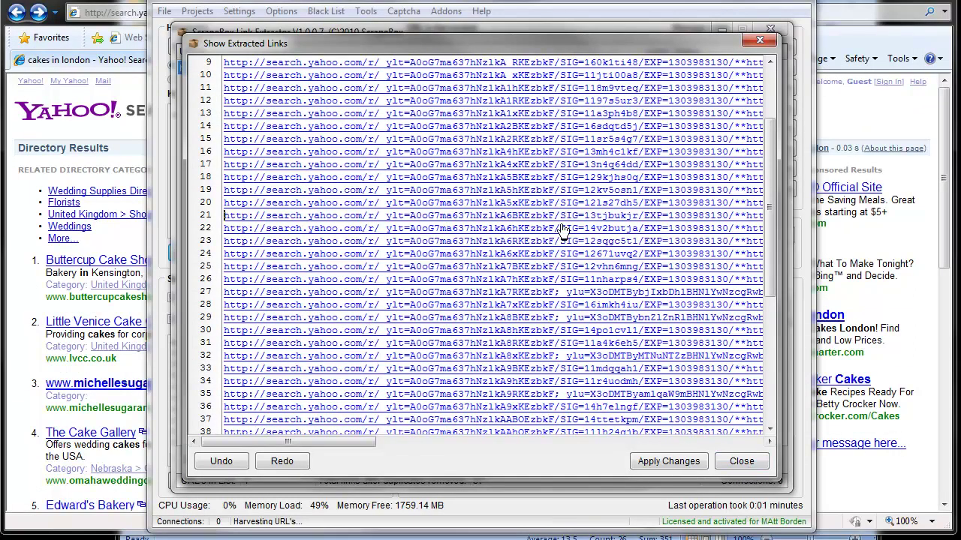
left_click(741, 461)
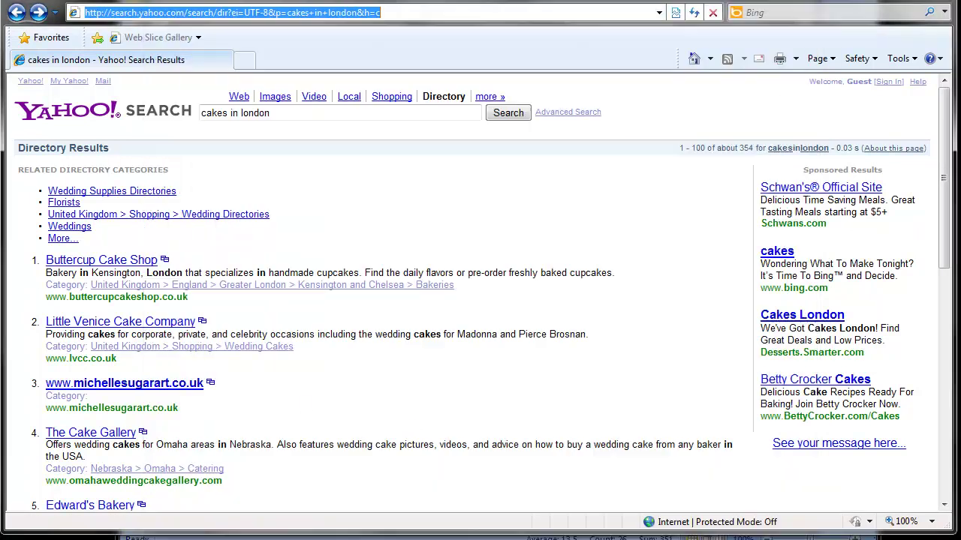
Move the browser window aside, return to the Link Extractor and export the internal links to a text file named yahoo.
left_click_drag(288, 6, 288, 42)
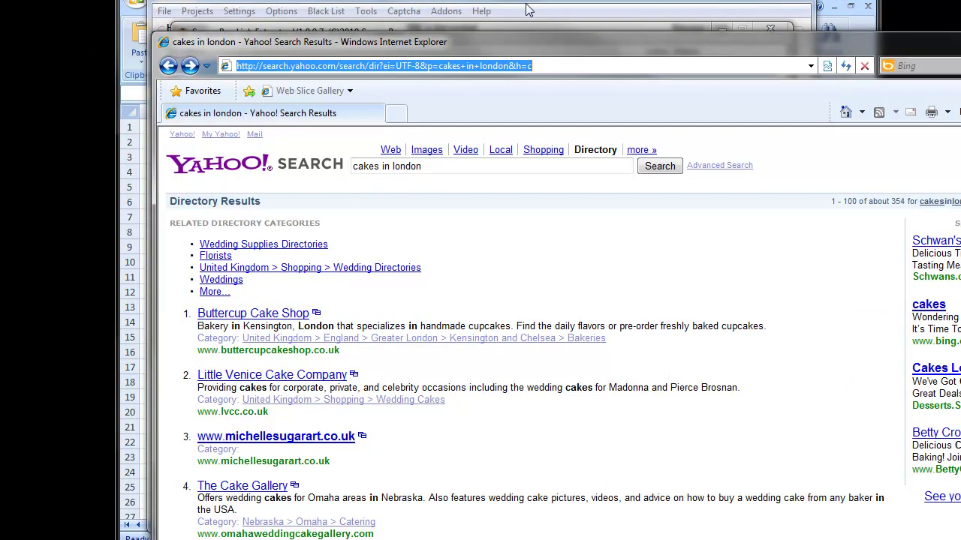
left_click(565, 9)
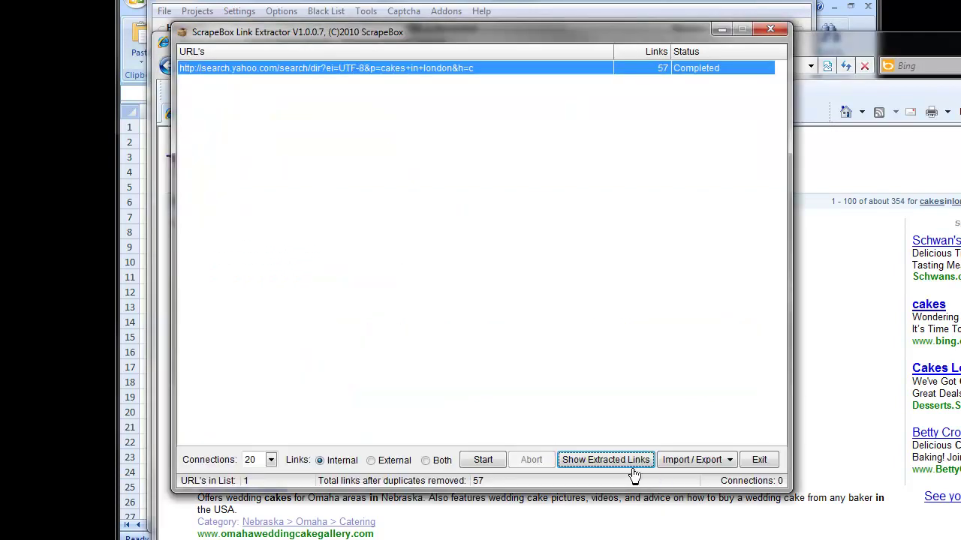
left_click(684, 464)
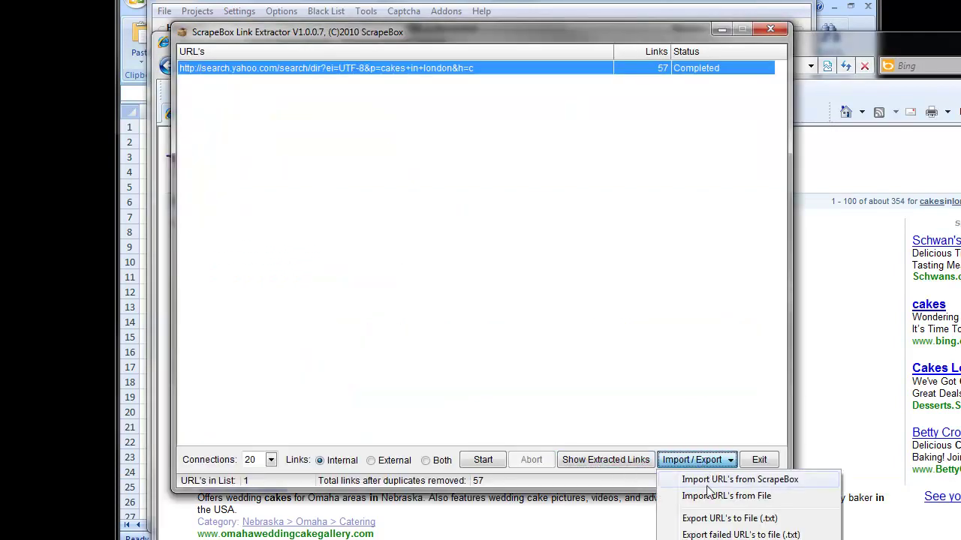
left_click(758, 519)
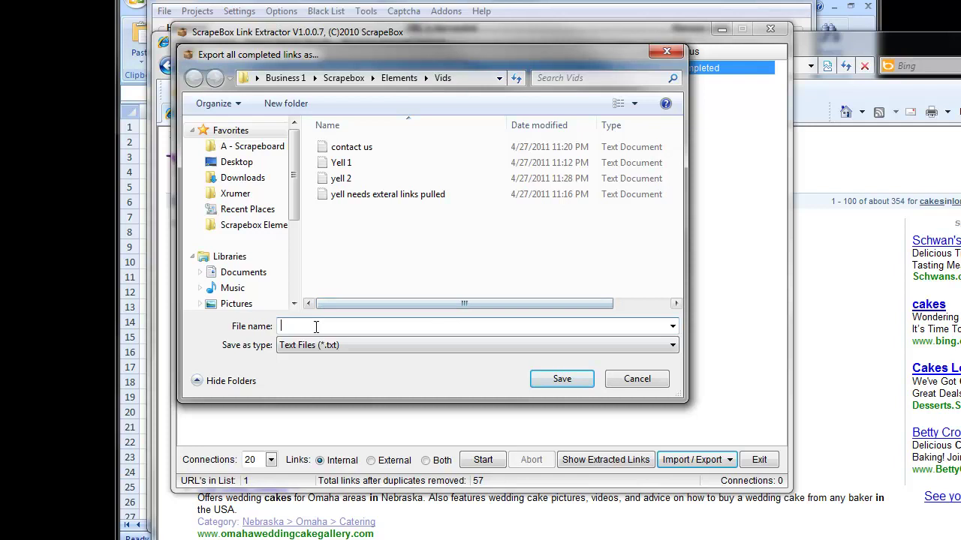
key("Return")
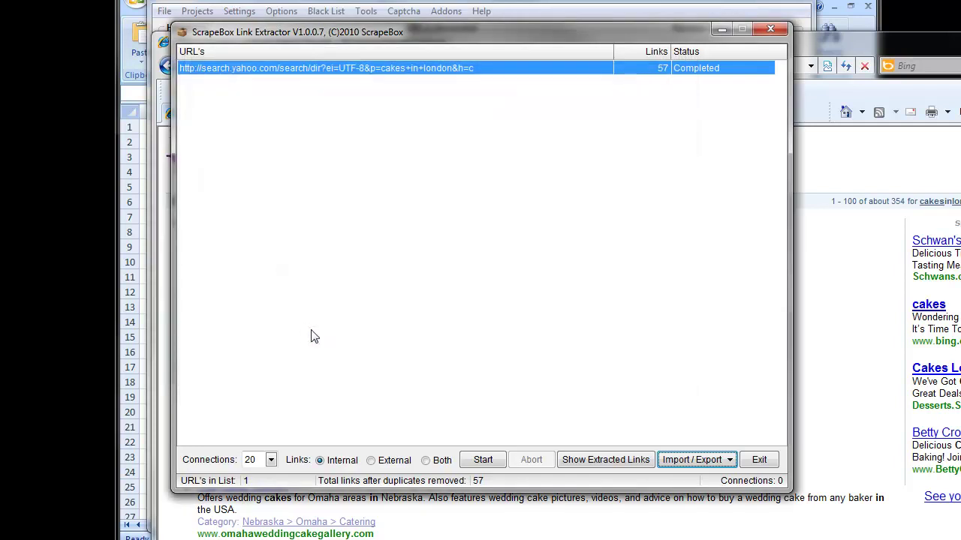
Import the yahoo text file into the Link Extractor and extract the external links from its URLs.
left_click(698, 461)
left_click(725, 496)
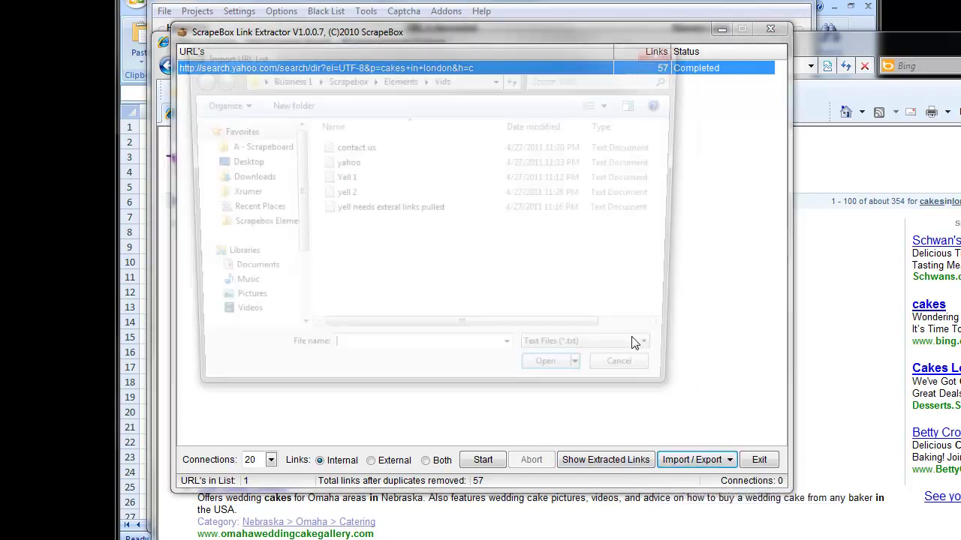
double_click(334, 161)
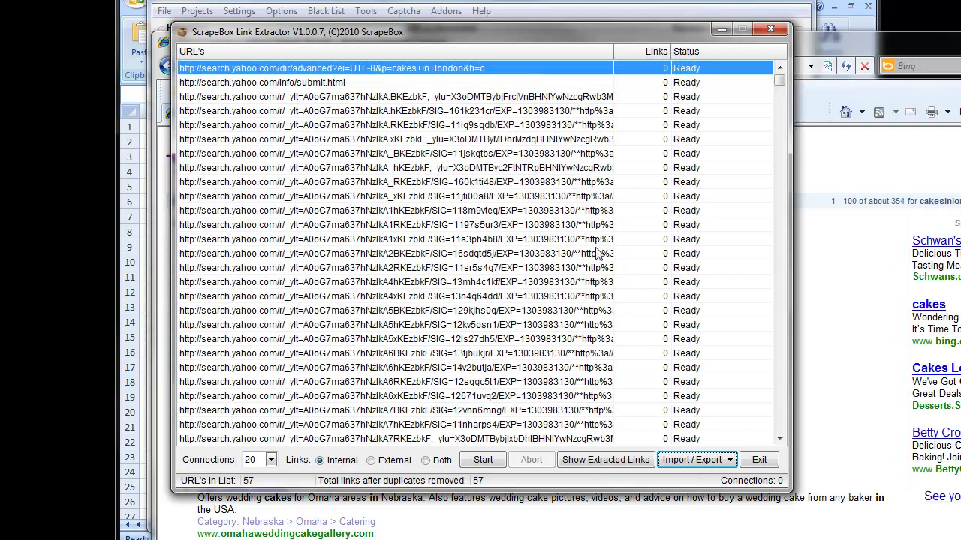
left_click(390, 464)
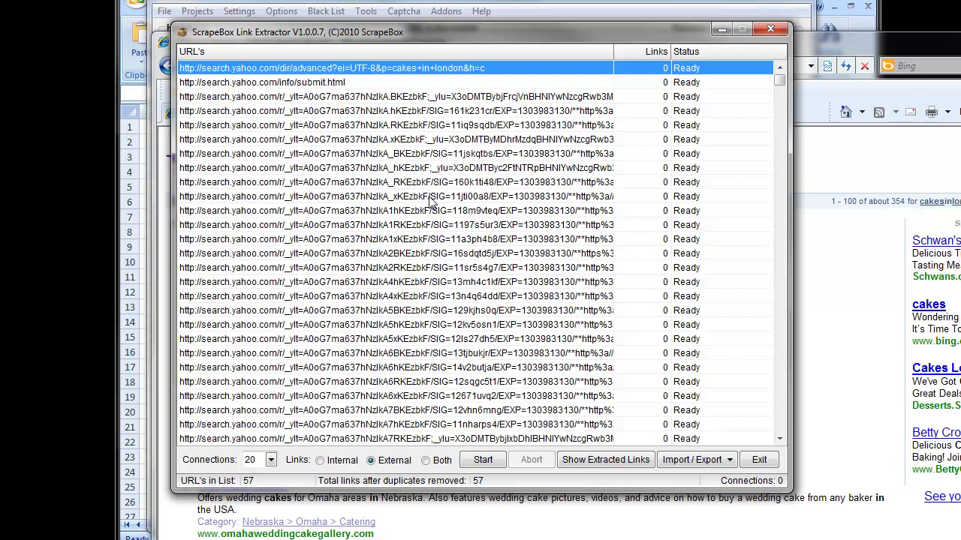
left_click(480, 462)
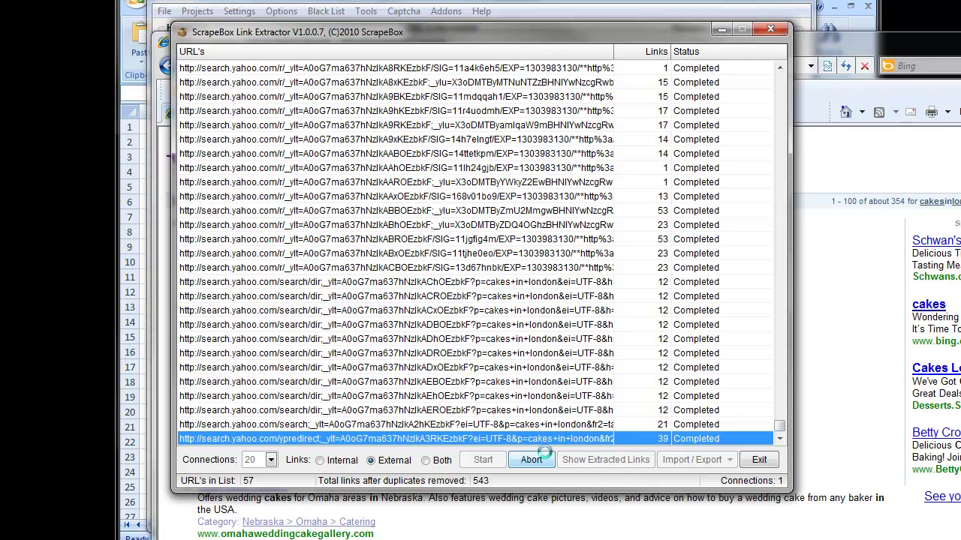
Look through the extracted external links down to the end of the list, highlight the business website entries, and close the list.
left_click(605, 459)
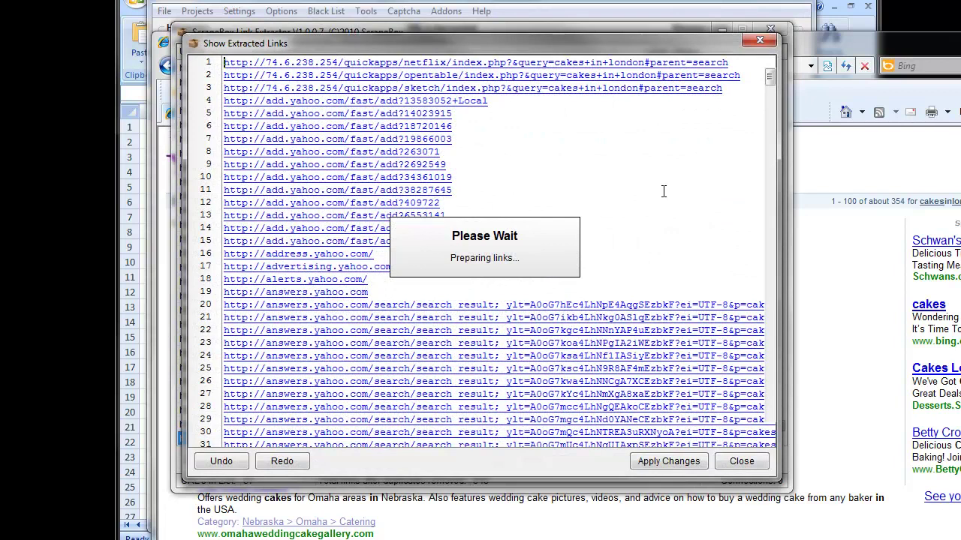
scroll(666, 196, "down", 20)
scroll(666, 202, "down", 20)
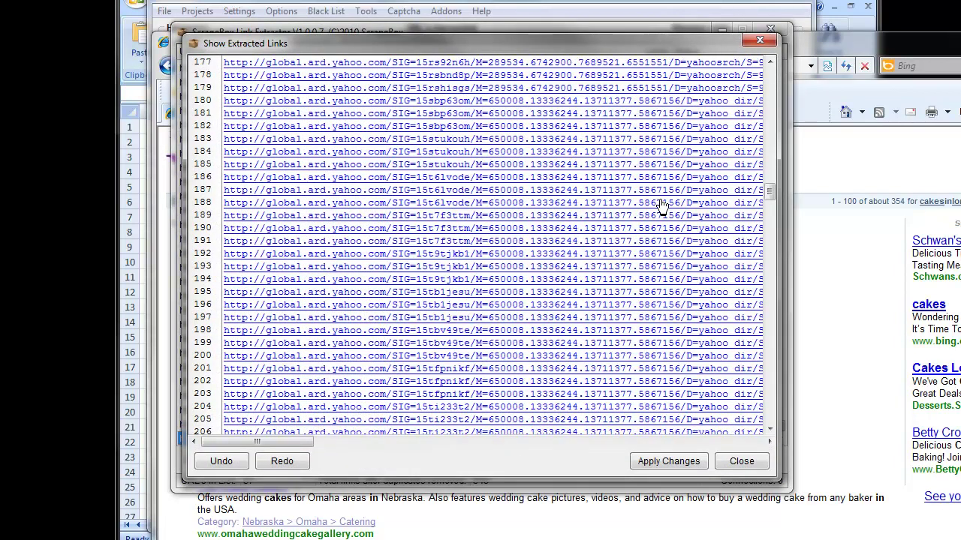
scroll(657, 202, "down", 20)
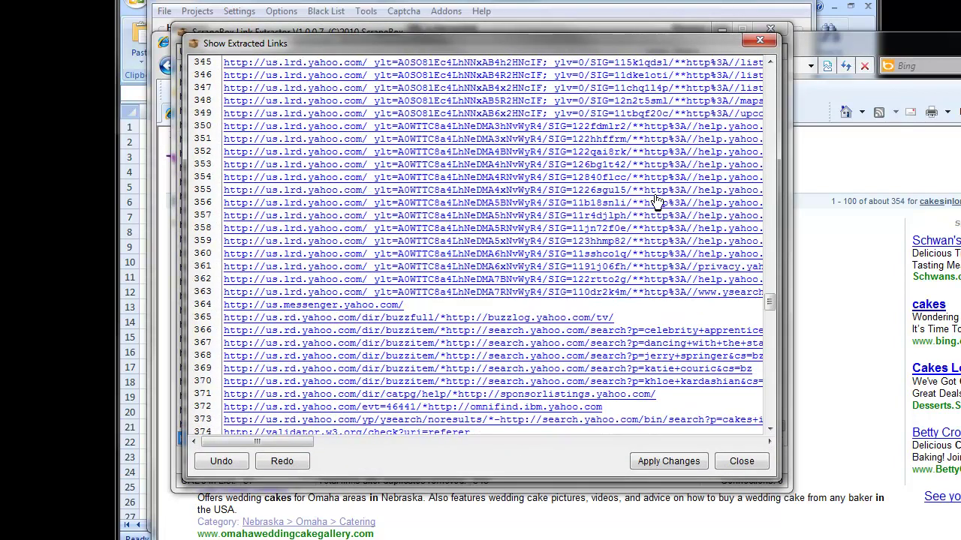
scroll(656, 201, "down", 3)
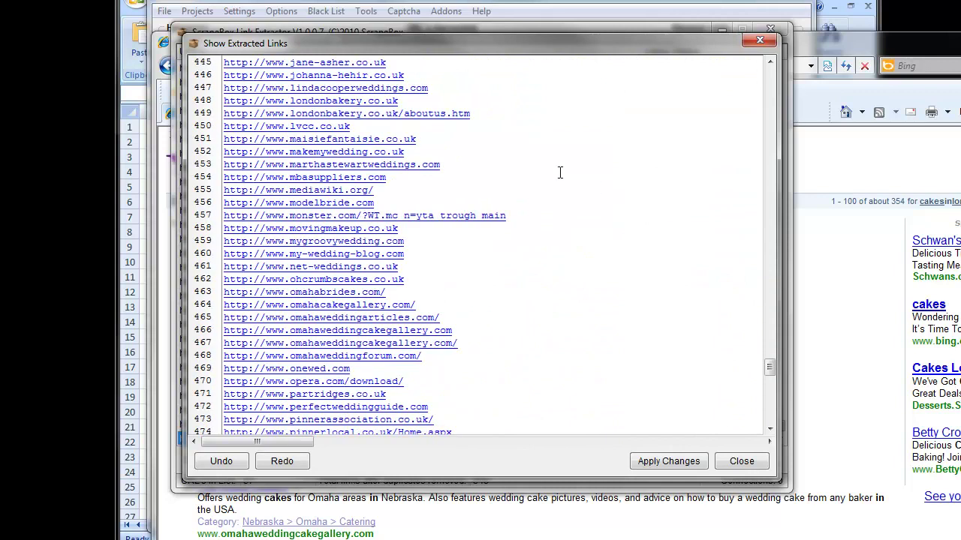
scroll(560, 172, "down", 20)
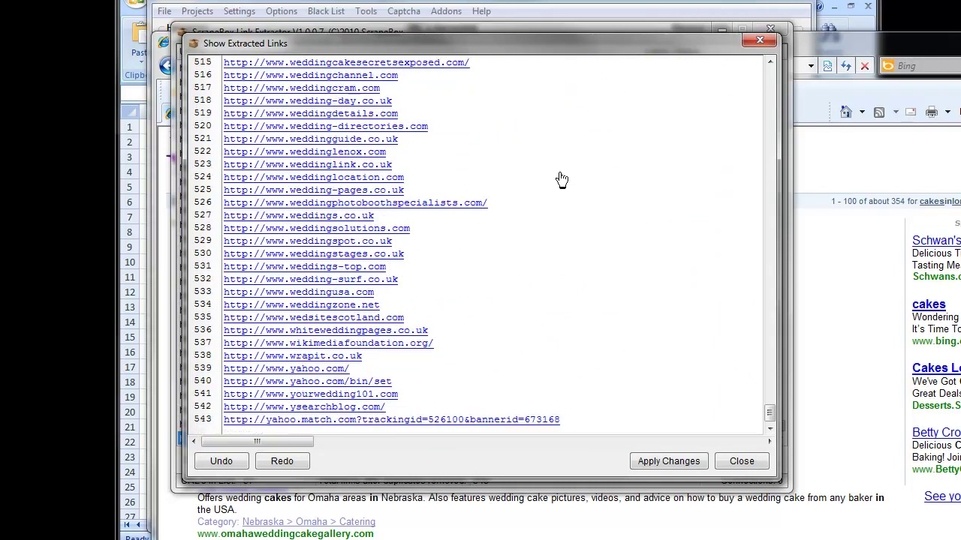
left_click_drag(488, 396, 338, 128)
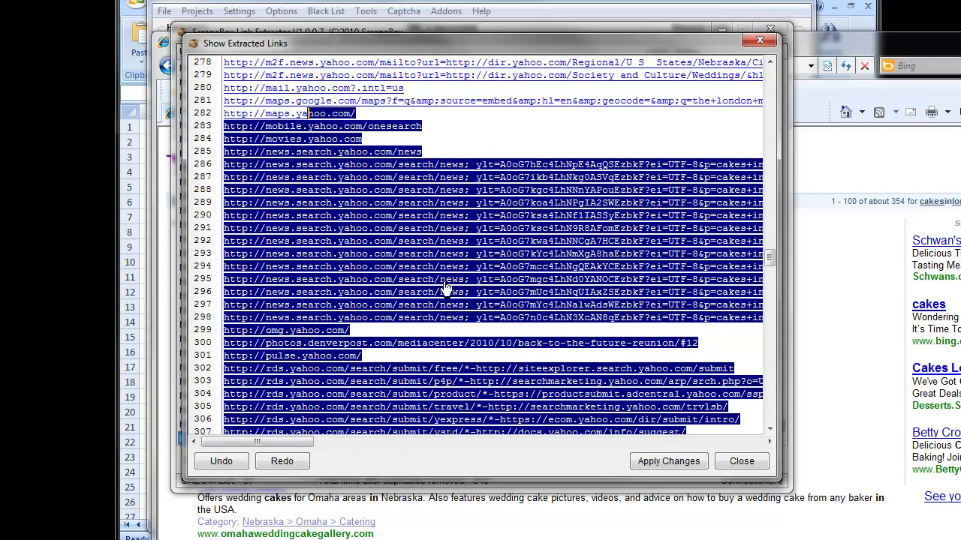
scroll(443, 259, "down", 20)
left_click(620, 229)
left_click_drag(512, 368, 217, 60)
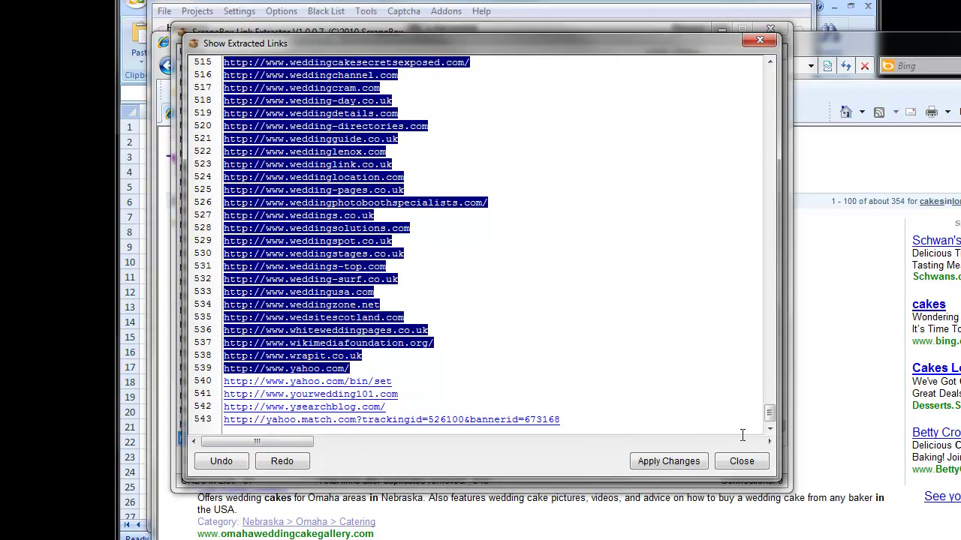
left_click(742, 461)
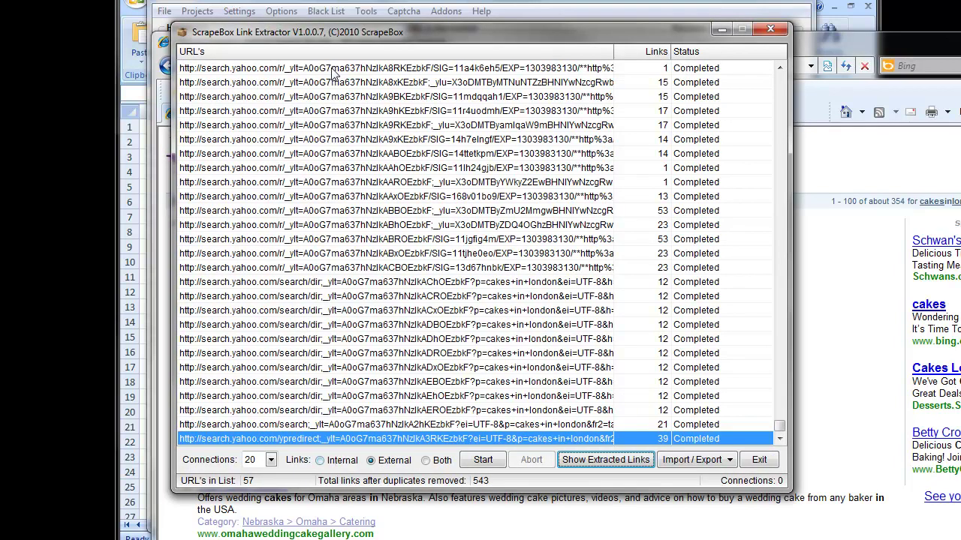
Show the extracted external links again and examine the business sites from bridal-show.com to canadianbride.com, closing the list when finished.
left_click_drag(357, 38, 415, 9)
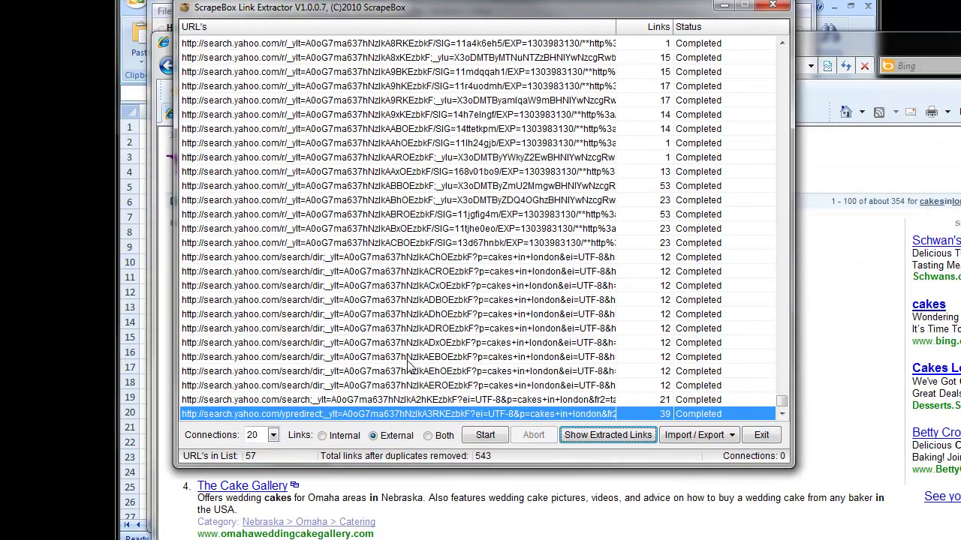
left_click(605, 438)
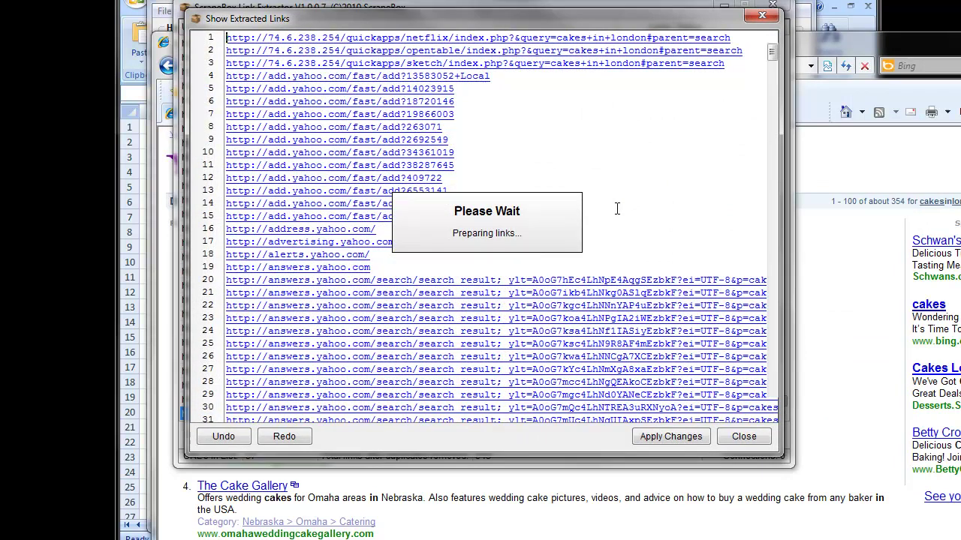
scroll(617, 209, "down", 20)
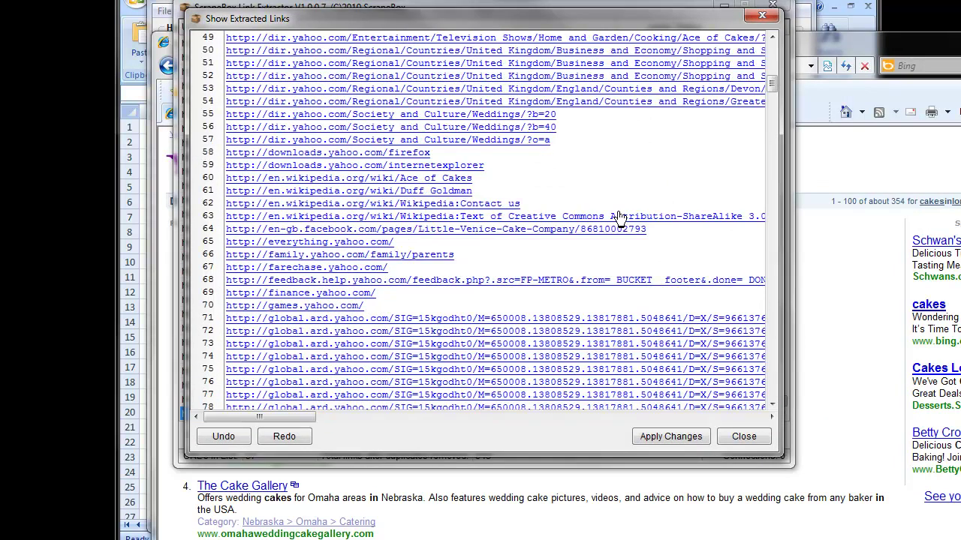
scroll(605, 210, "down", 9)
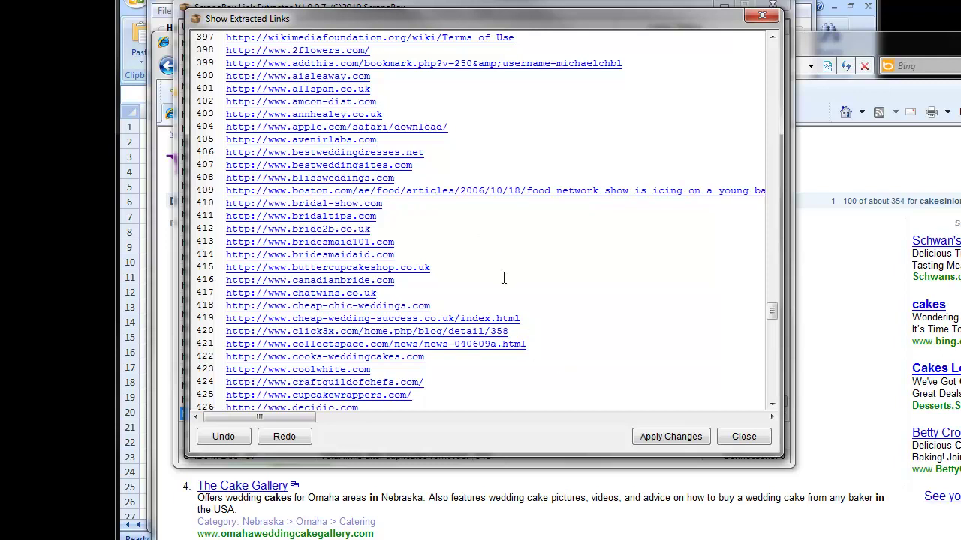
left_click_drag(504, 278, 231, 201)
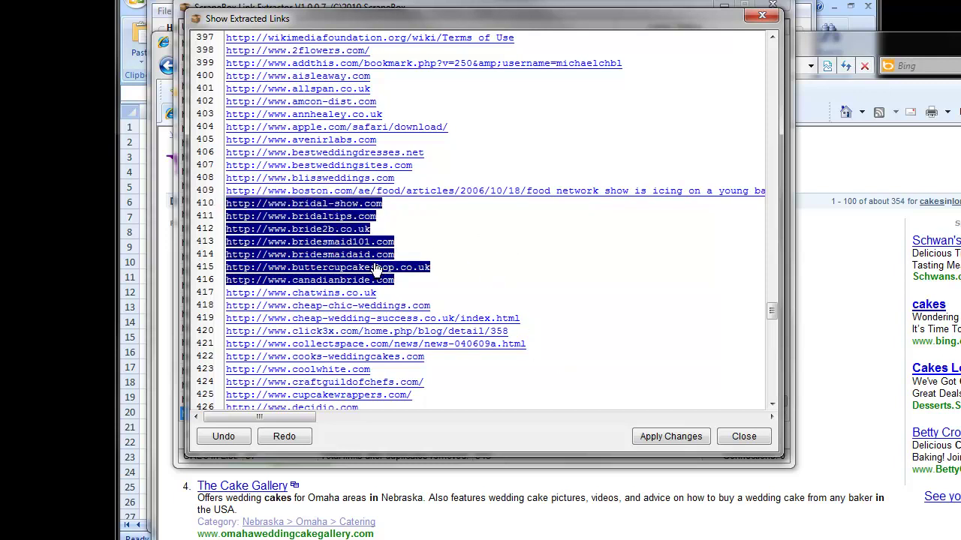
left_click_drag(448, 24, 627, 43)
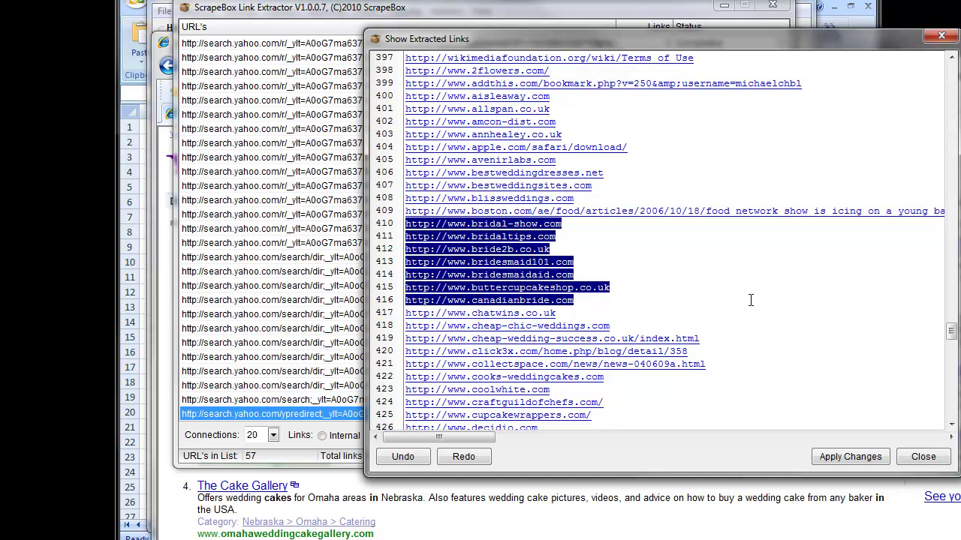
left_click(923, 457)
Switch from the Link Extractor to Internet Explorer and go to yelp.com.
left_click(725, 6)
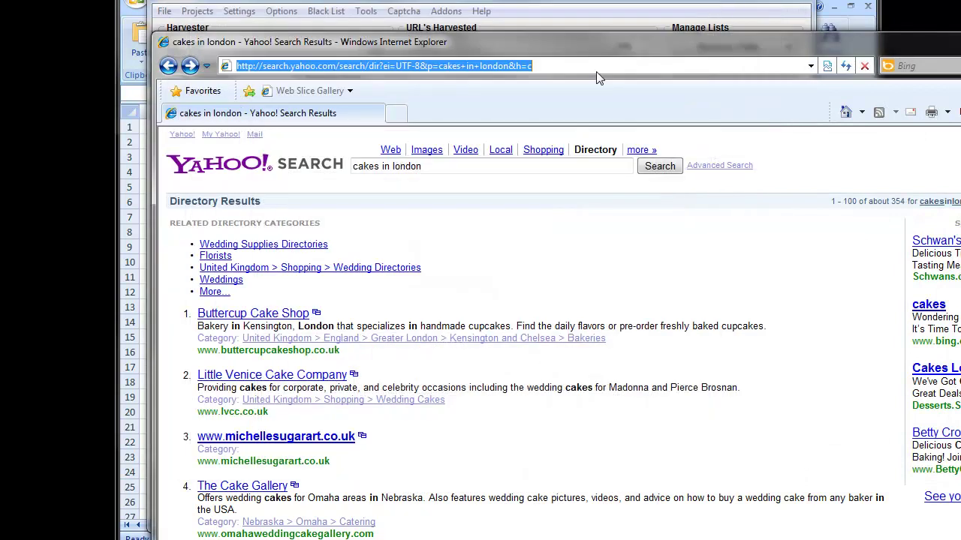
type("yelp.com")
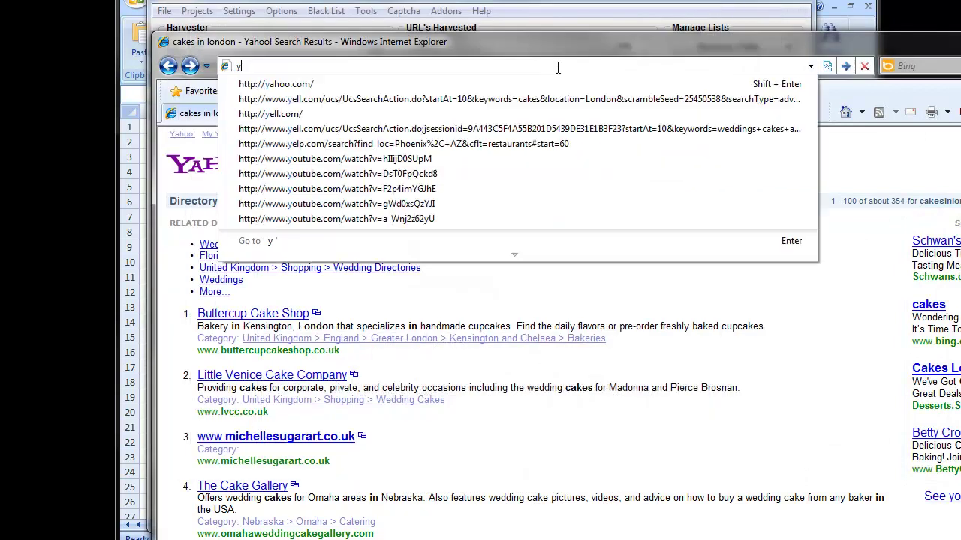
key("Return")
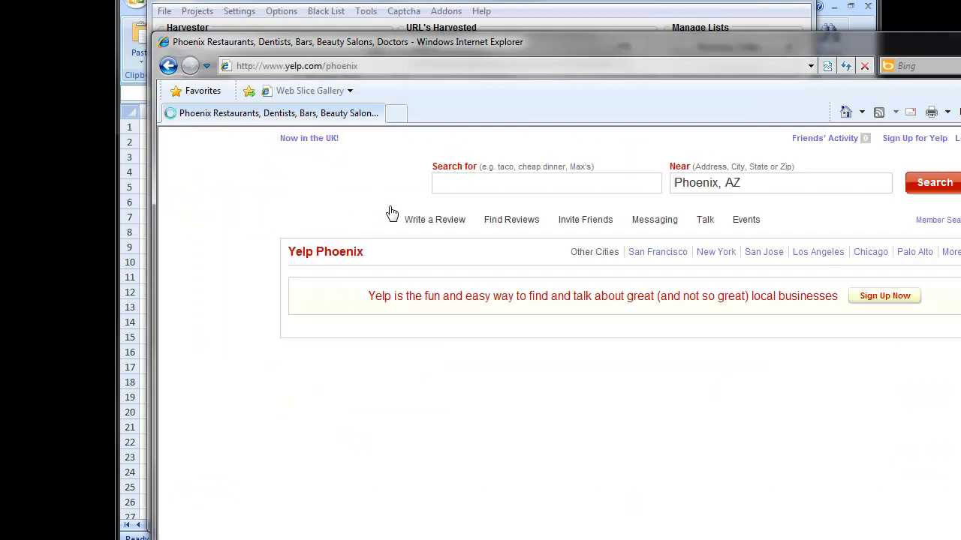
Search Yelp for cakes near Phoenix, AZ and look down the list of matching businesses.
left_click(466, 186)
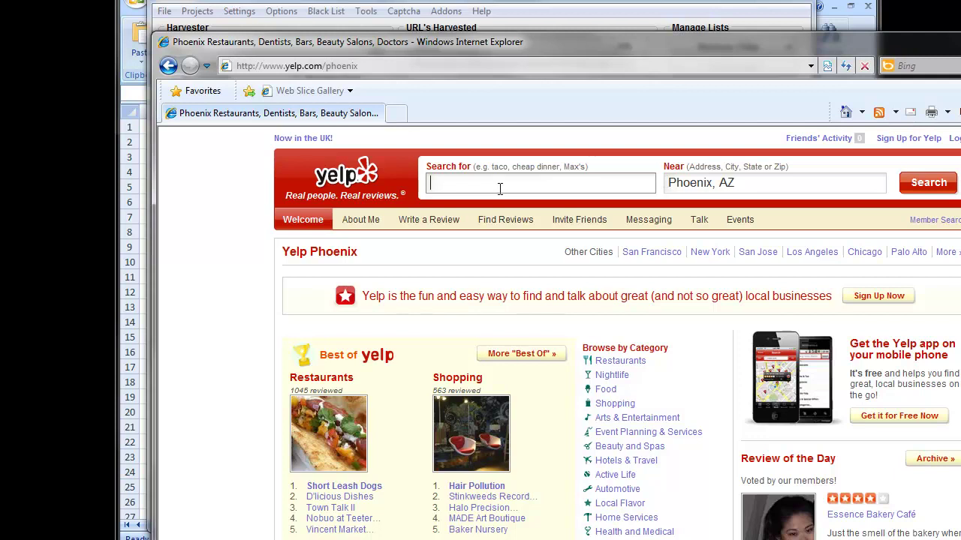
type("cakes")
key("Return")
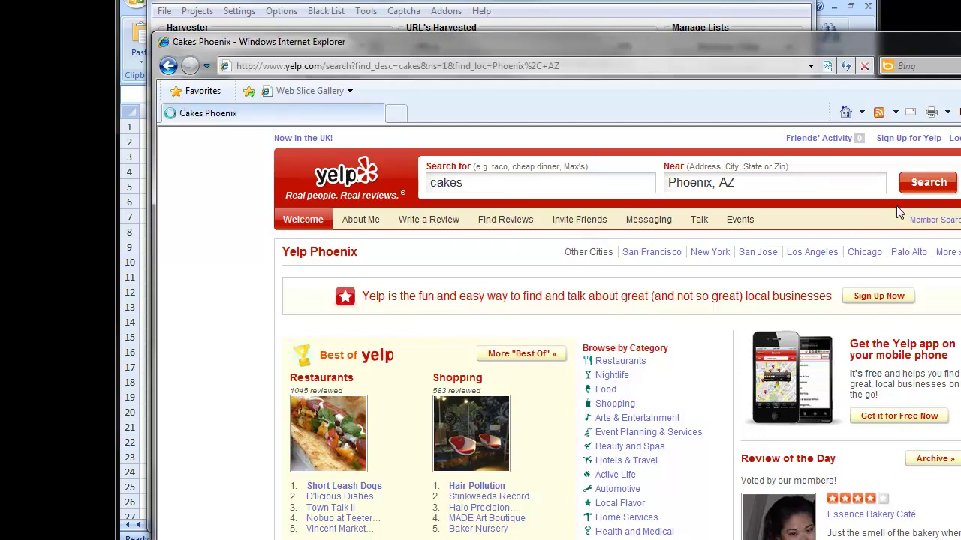
scroll(428, 318, "down", 2)
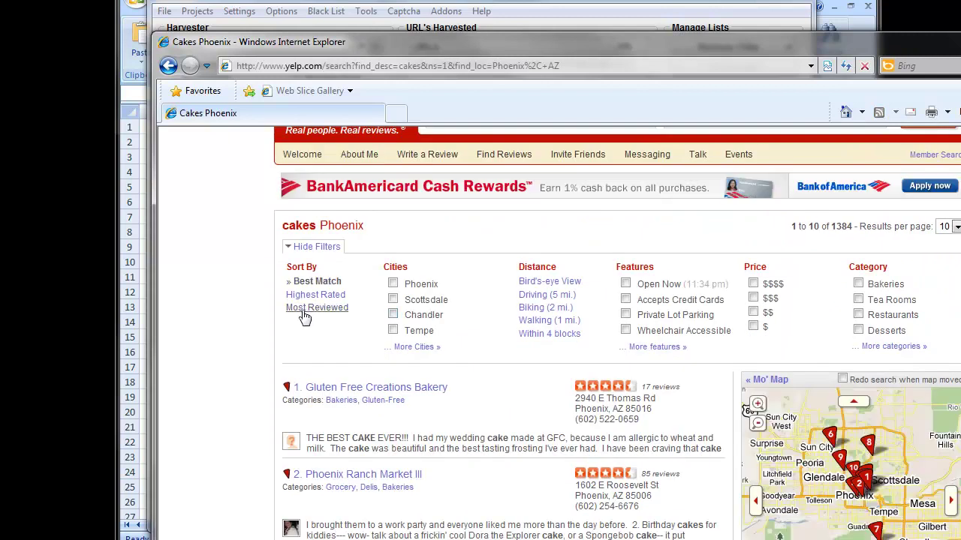
scroll(307, 314, "down", 5)
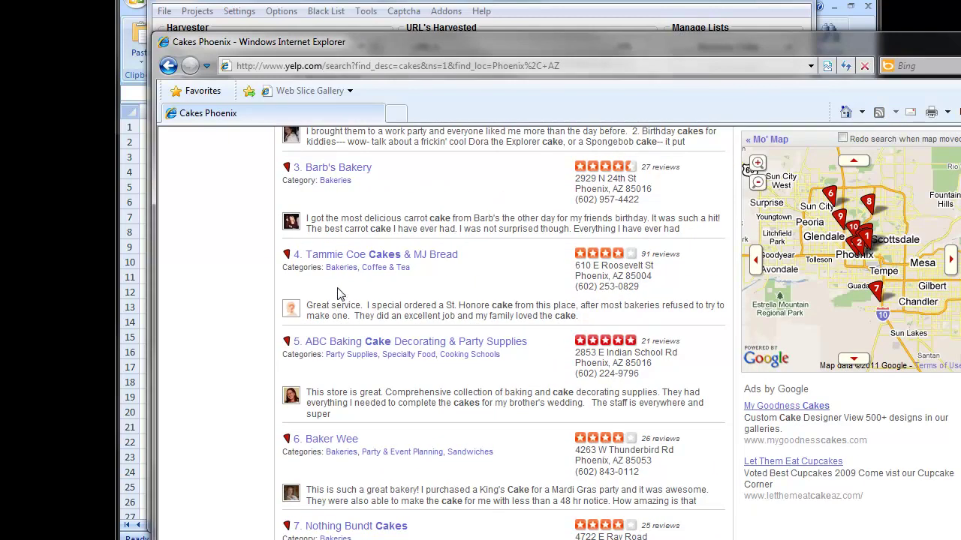
Open the Barb's Bakery listing, dismiss the deals pop-up to view its business details, and return to the search results.
mouse_move(352, 259)
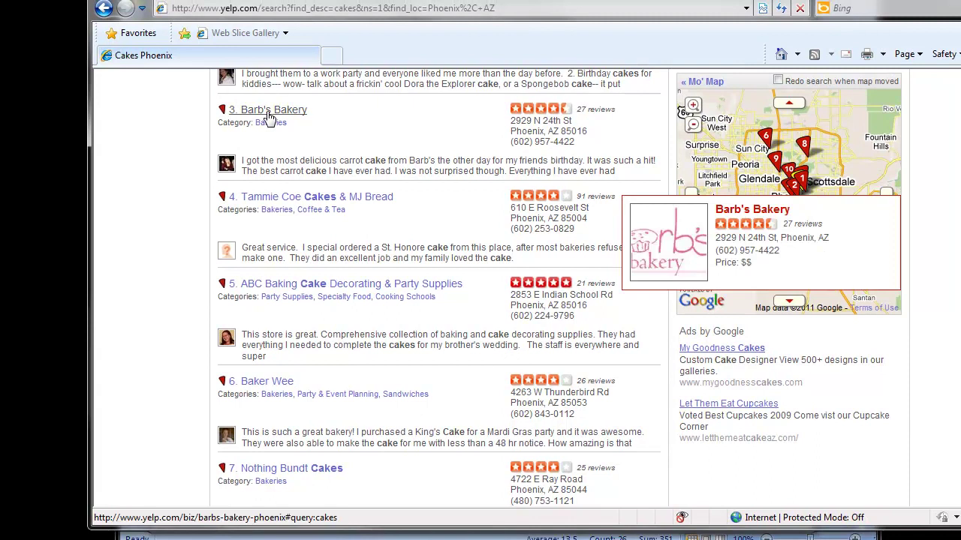
left_click(269, 112)
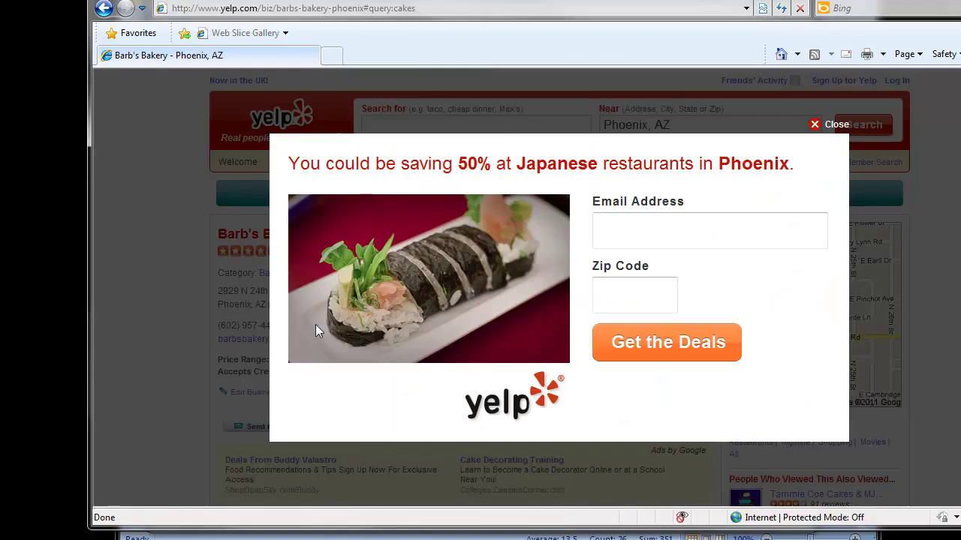
left_click(817, 124)
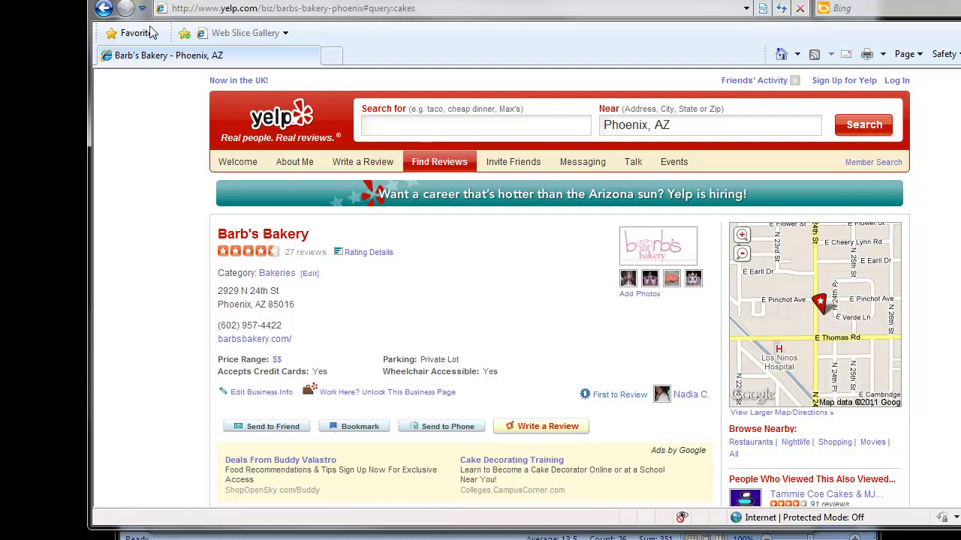
left_click(103, 8)
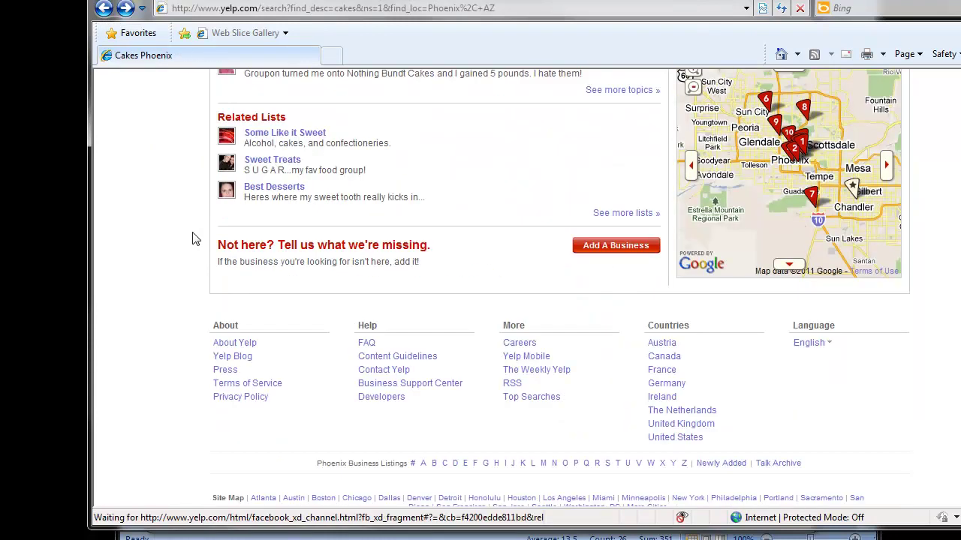
Page through the Phoenix cake results by opening results page 2 and then page 3.
scroll(612, 201, "up", 3)
scroll(612, 201, "up", 4)
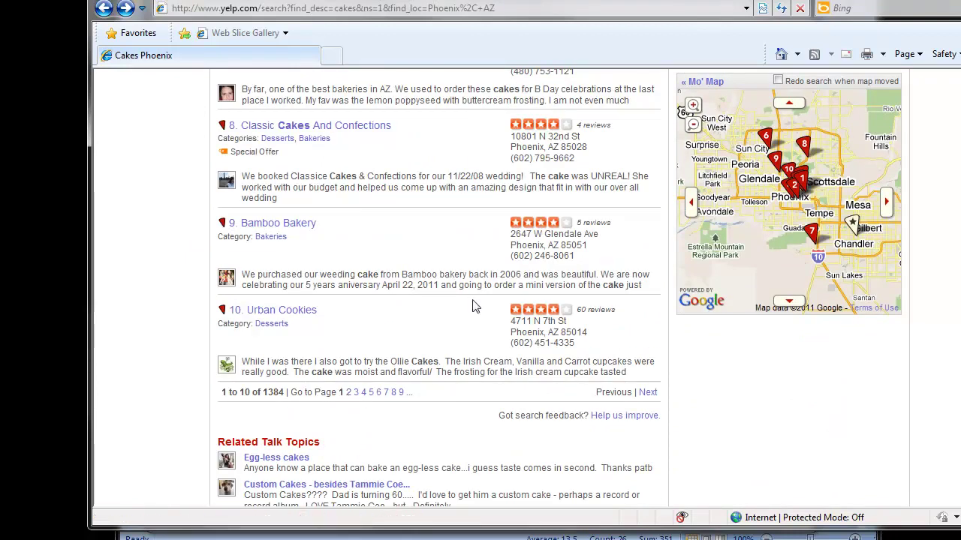
left_click(348, 394)
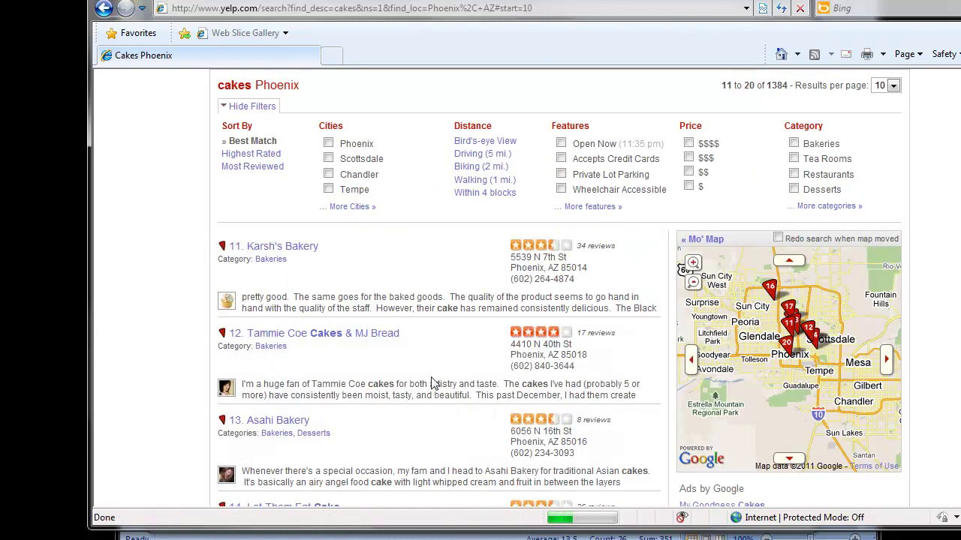
left_click_drag(189, 242, 204, 225)
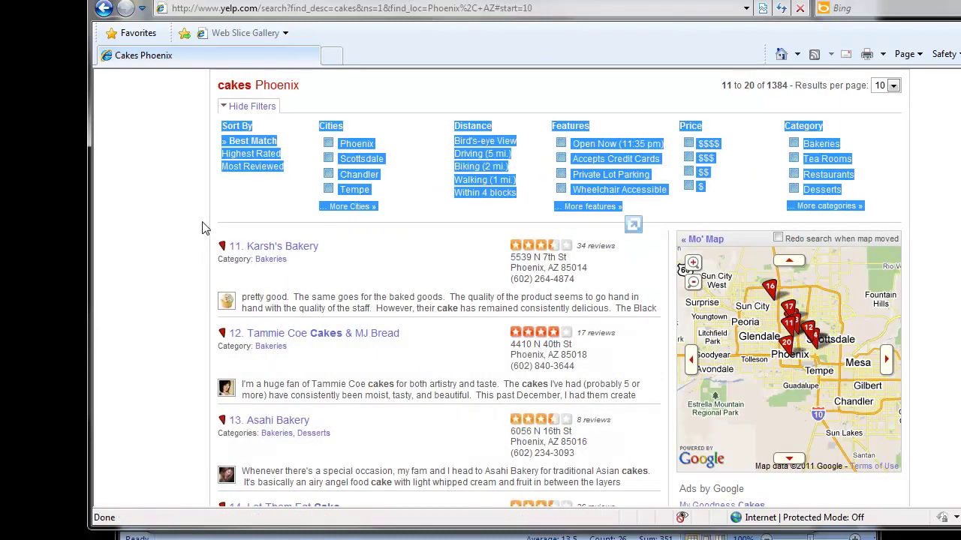
scroll(204, 225, "down", 15)
scroll(502, 202, "up", 5)
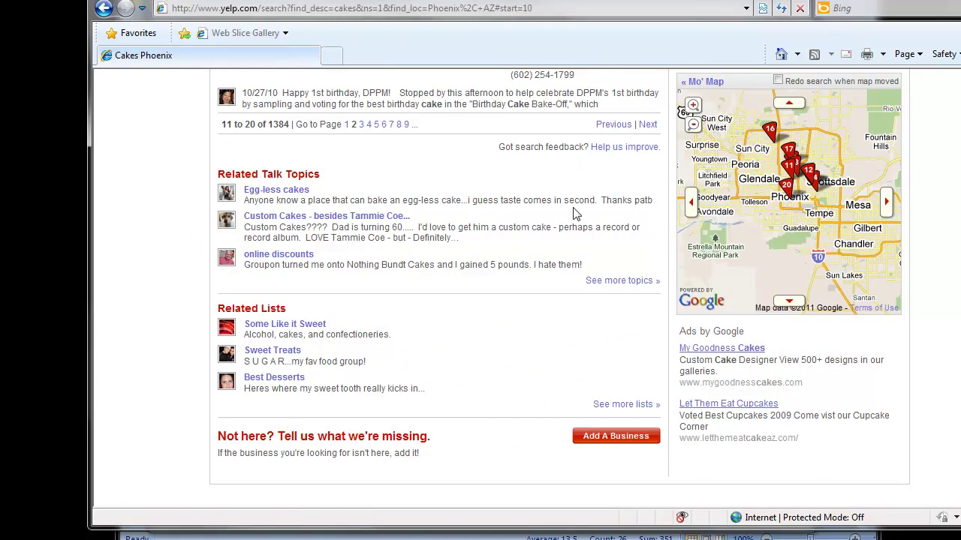
left_click(361, 190)
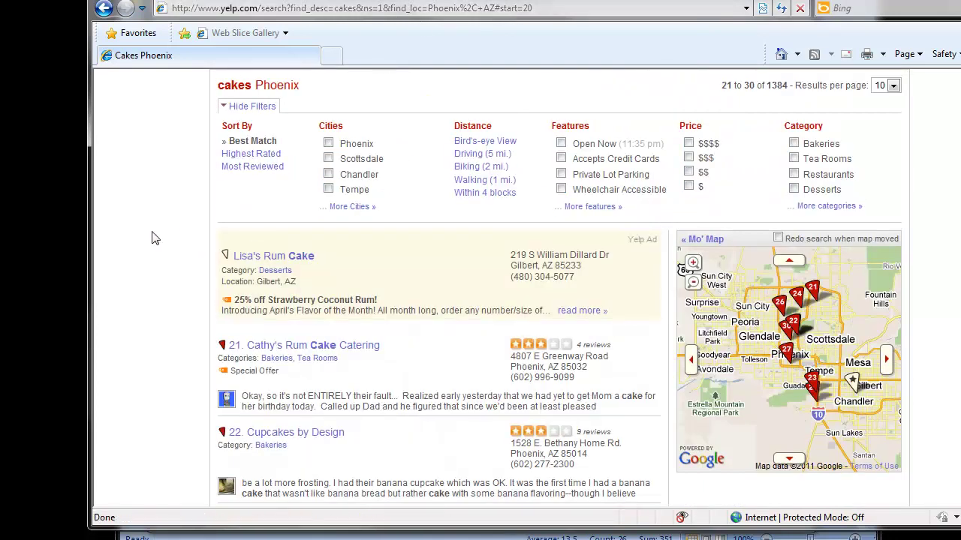
Examine the filters and business listings on results page 3, and open results page 4.
scroll(142, 238, "up", 3)
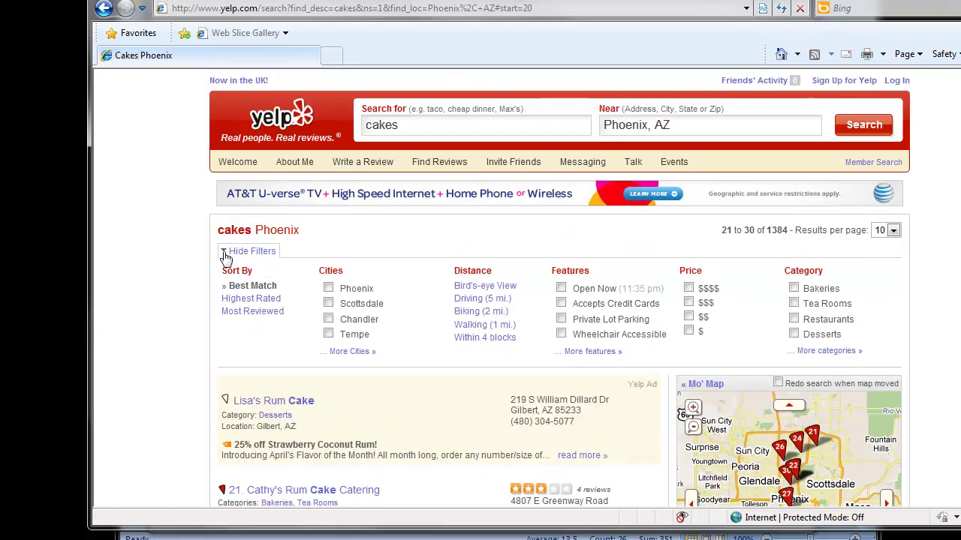
scroll(420, 360, "down", 5)
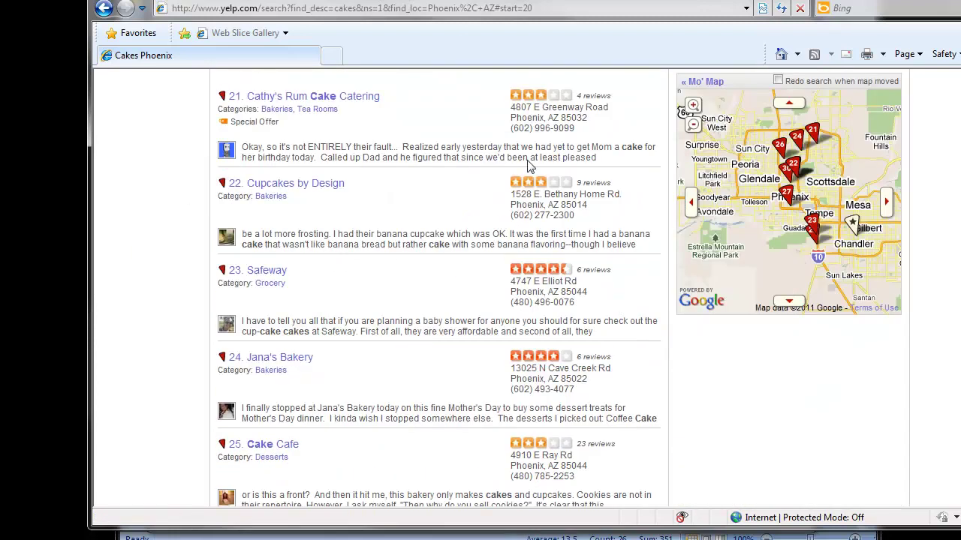
scroll(450, 251, "down", 12)
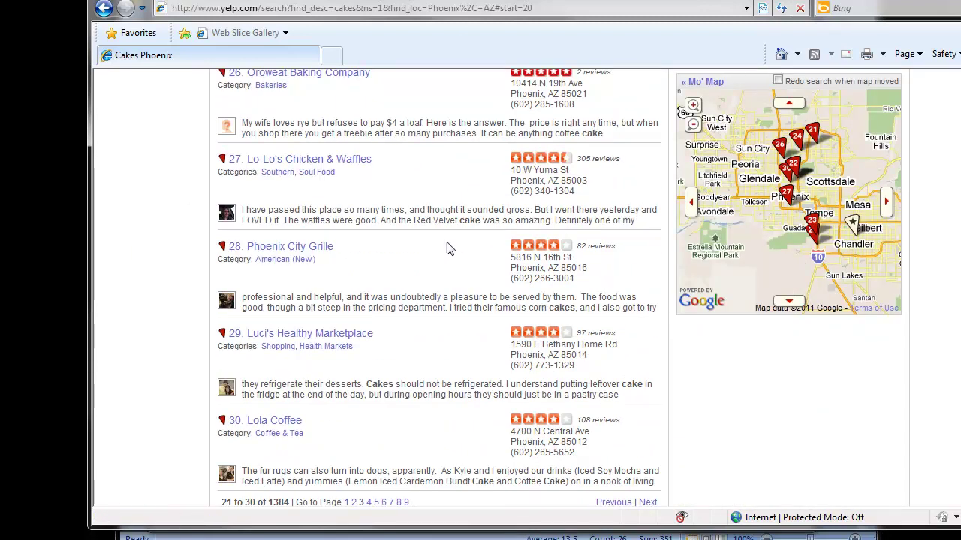
key("Home")
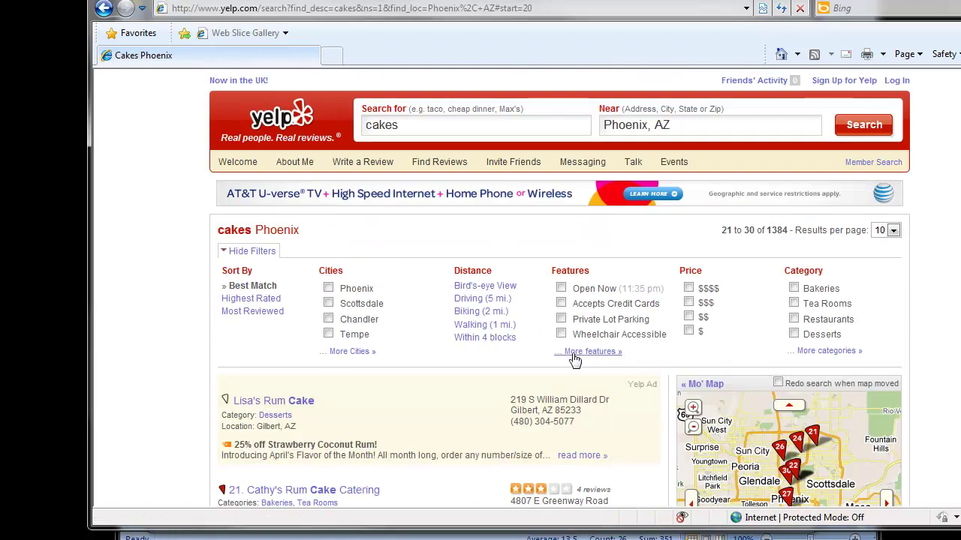
scroll(517, 362, "down", 12)
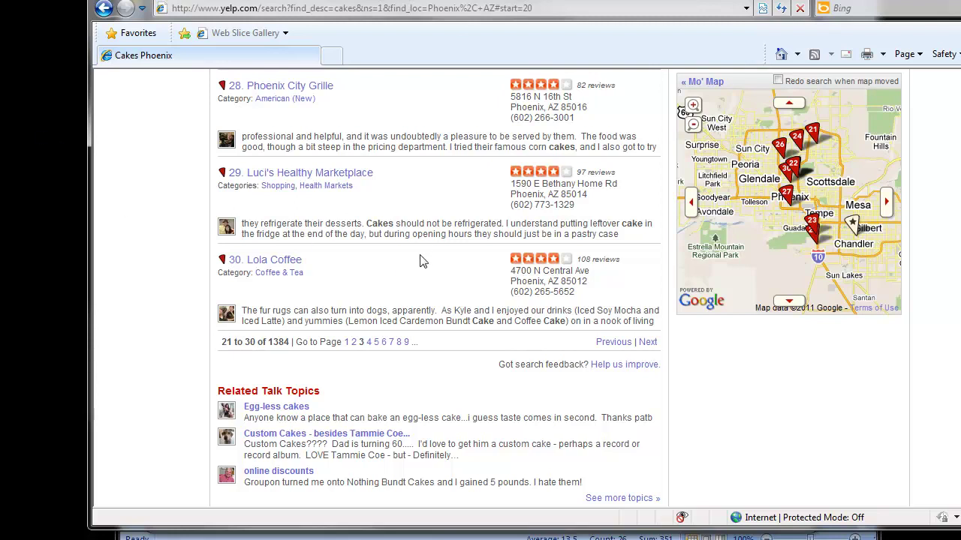
scroll(481, 247, "up", 8)
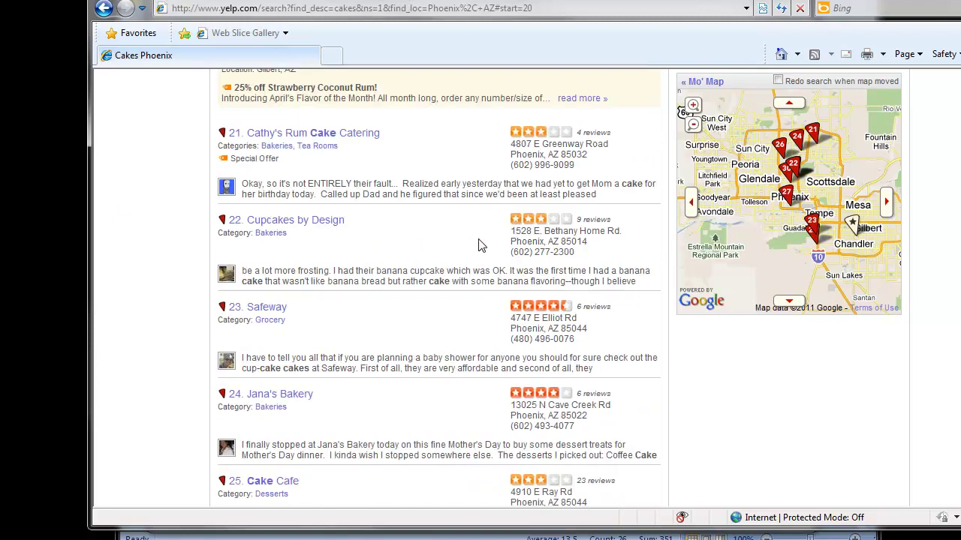
scroll(481, 248, "down", 8)
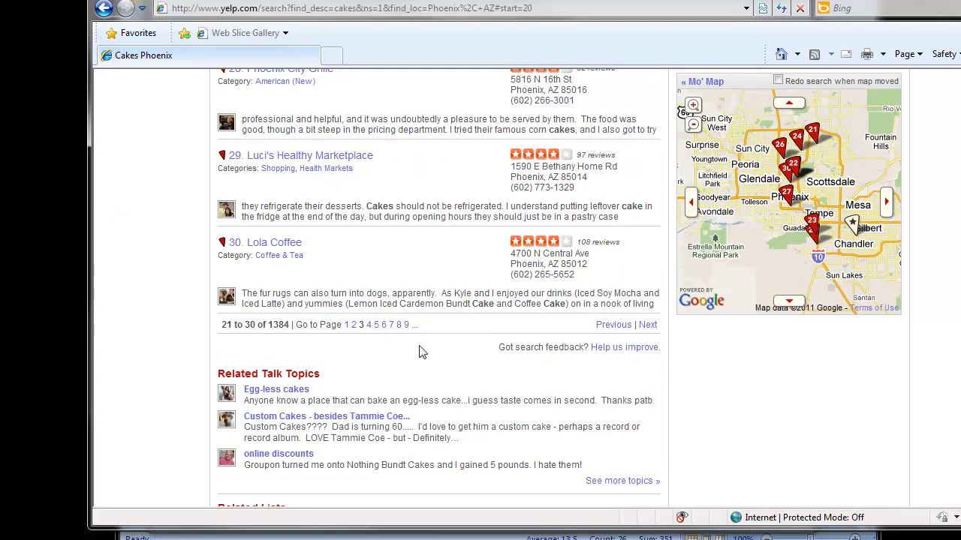
left_click(369, 325)
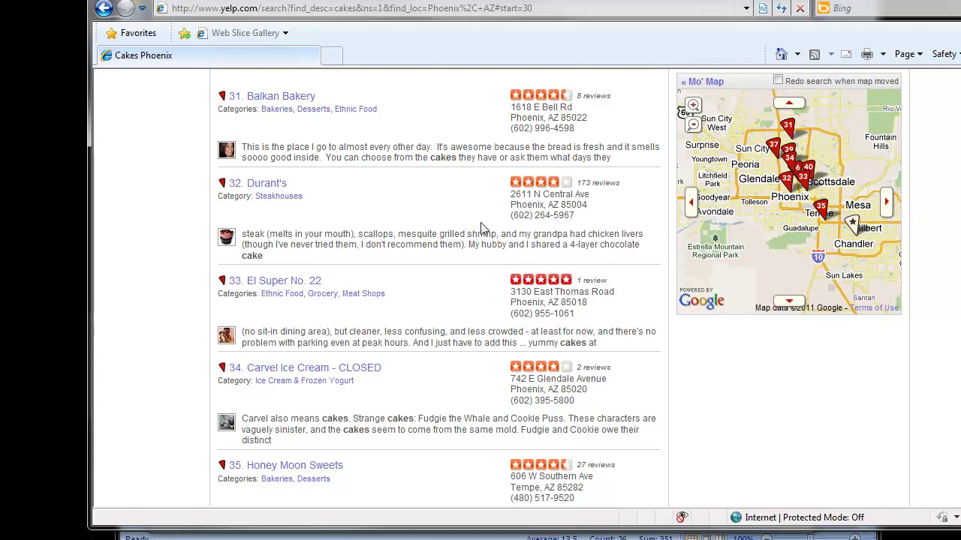
Change the start value at the end of the Yelp search URL to 40, load it, and check the listings.
scroll(397, 243, "up", 5)
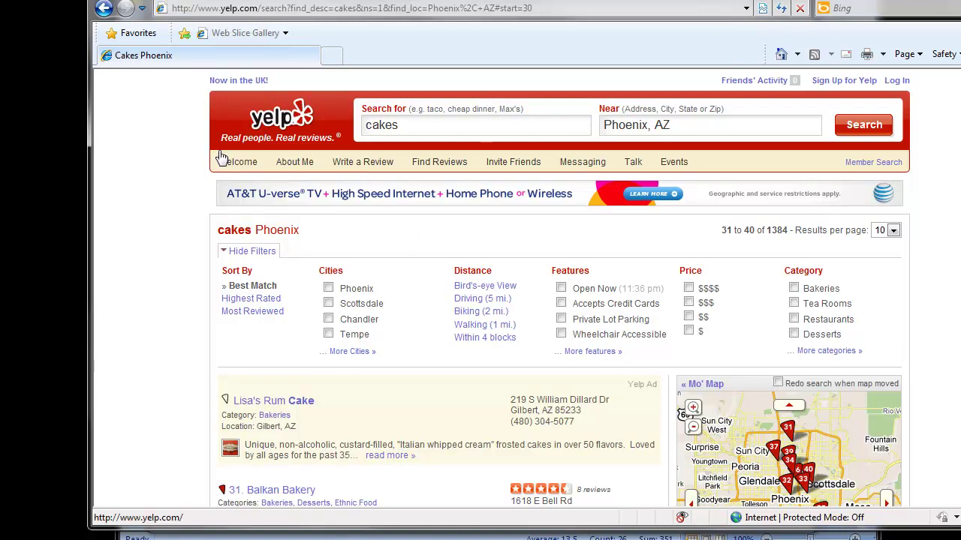
scroll(222, 159, "down", 1)
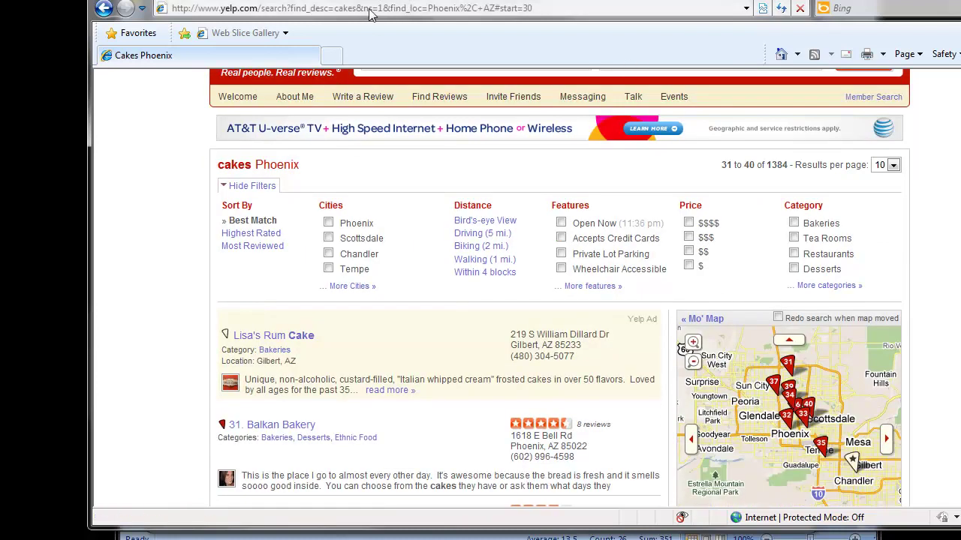
left_click(341, 8)
left_click(383, 21)
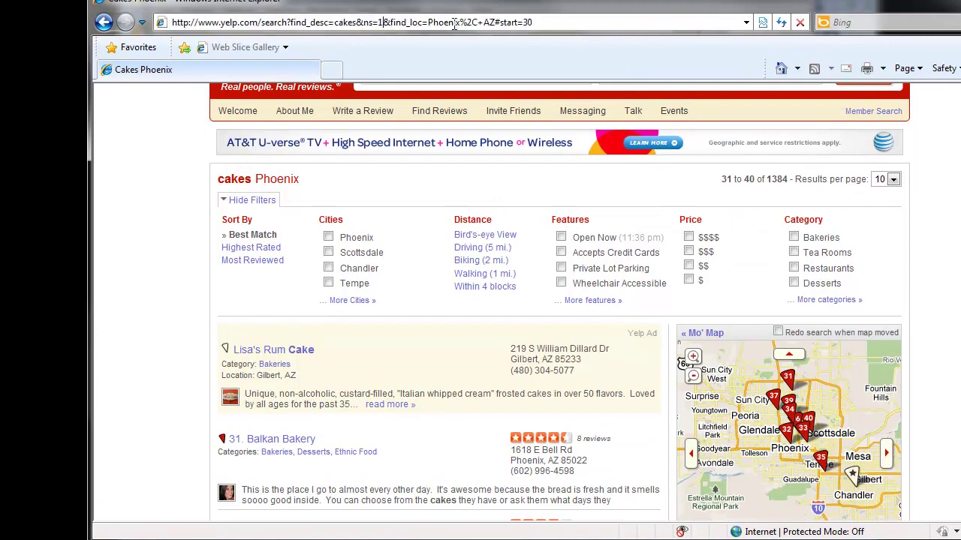
left_click(533, 23)
type("3")
type("0")
key("Return")
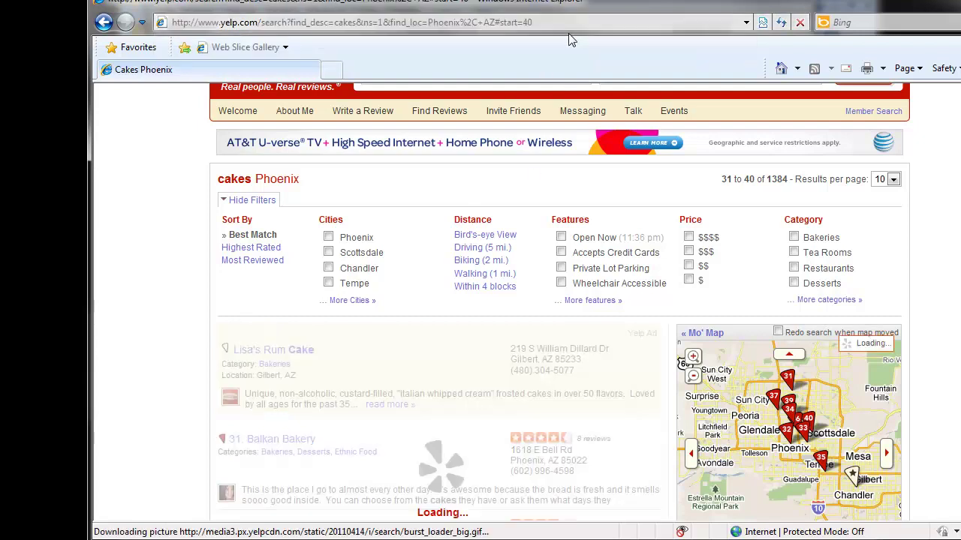
scroll(274, 413, "down", 8)
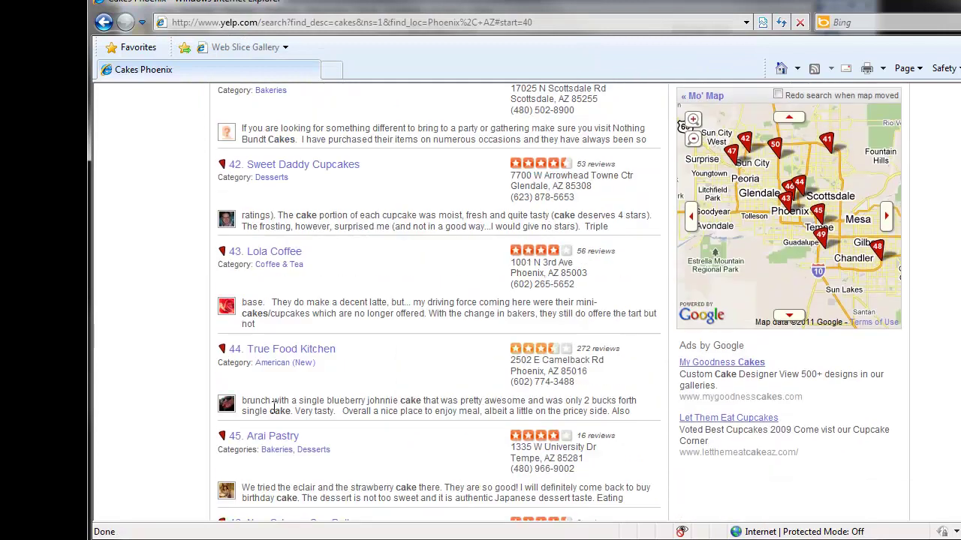
scroll(278, 414, "up", 9)
Replace the Yelp search URL with Google's address and load the Google home page.
left_click(536, 21)
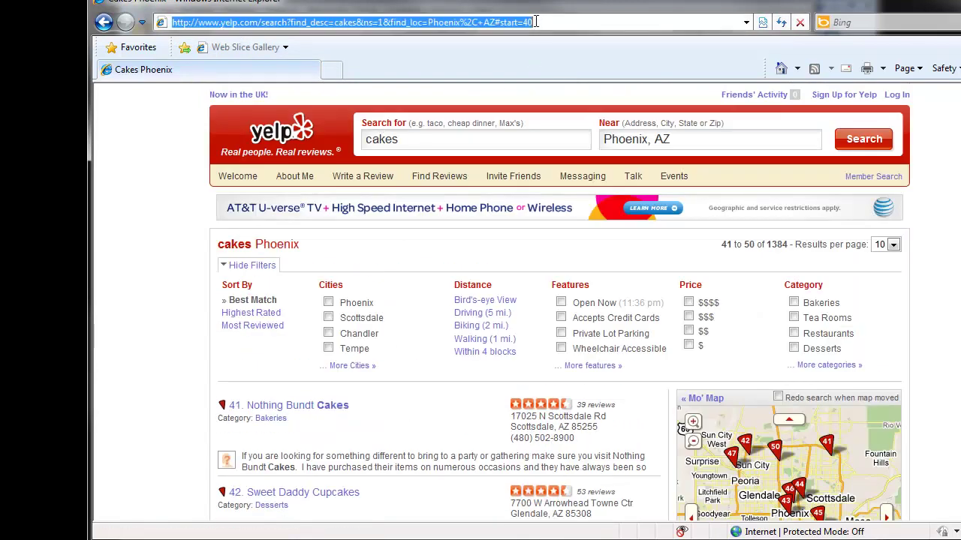
left_click(536, 21)
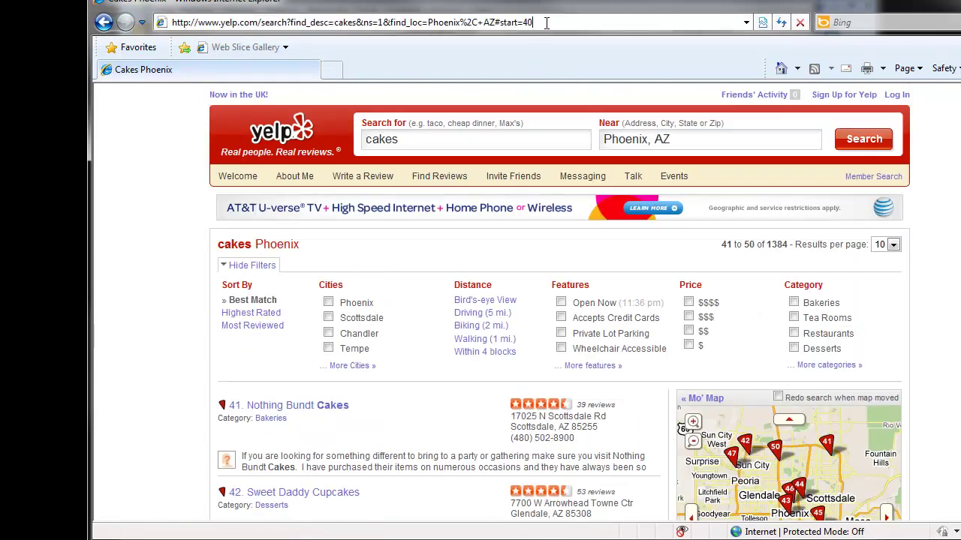
left_click_drag(546, 23, 183, 23)
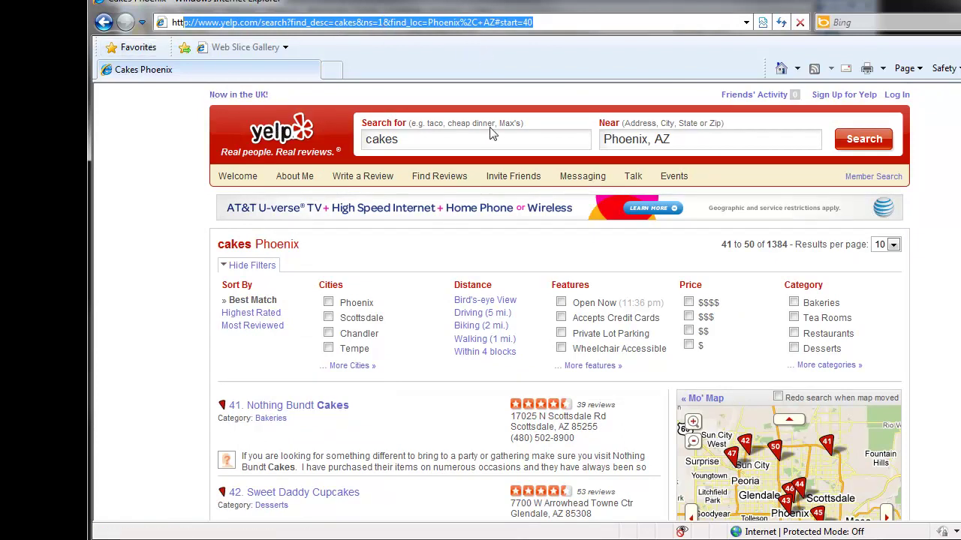
type("go")
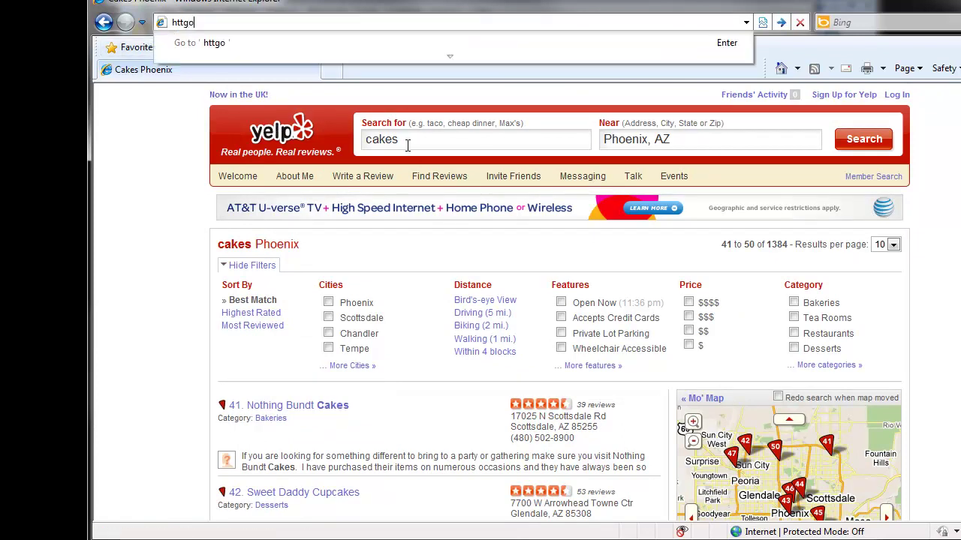
type("ogle")
key("BackSpace")
key("BackSpace")
key("BackSpace")
key("BackSpace")
key("BackSpace")
key("BackSpace")
key("BackSpace")
key("BackSpace")
key("BackSpace")
type("g")
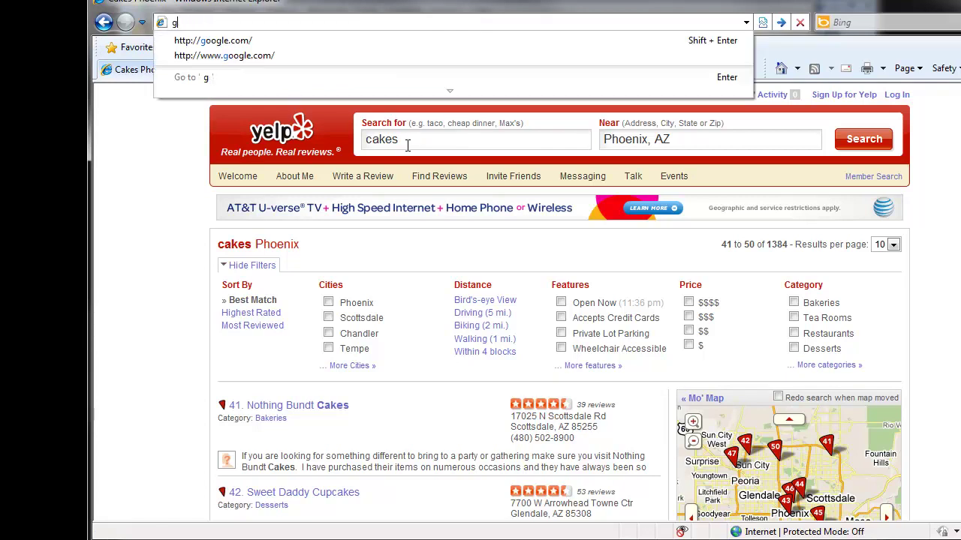
type("oogle")
key("Return")
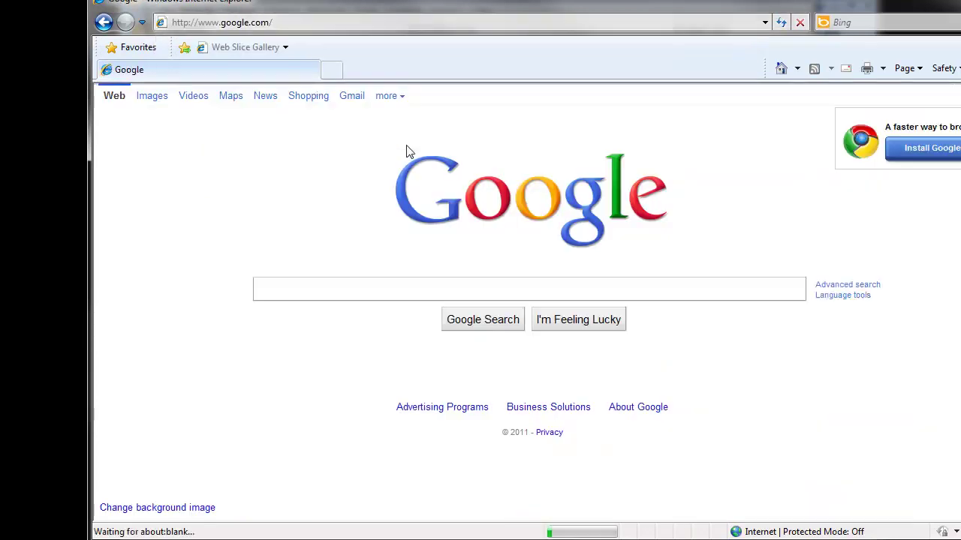
Search Google for "site:yelp.com cakes in phoenix az".
type("site:")
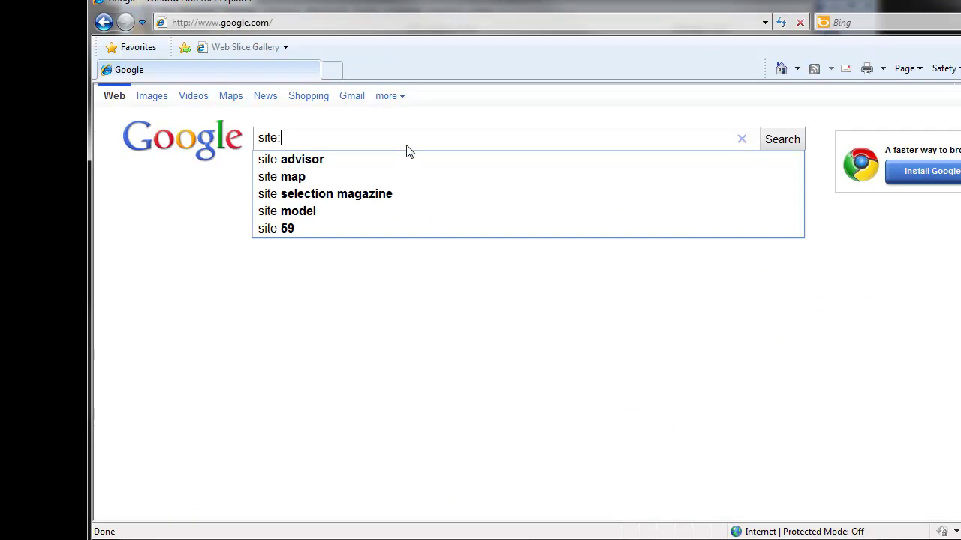
type("yelp.com")
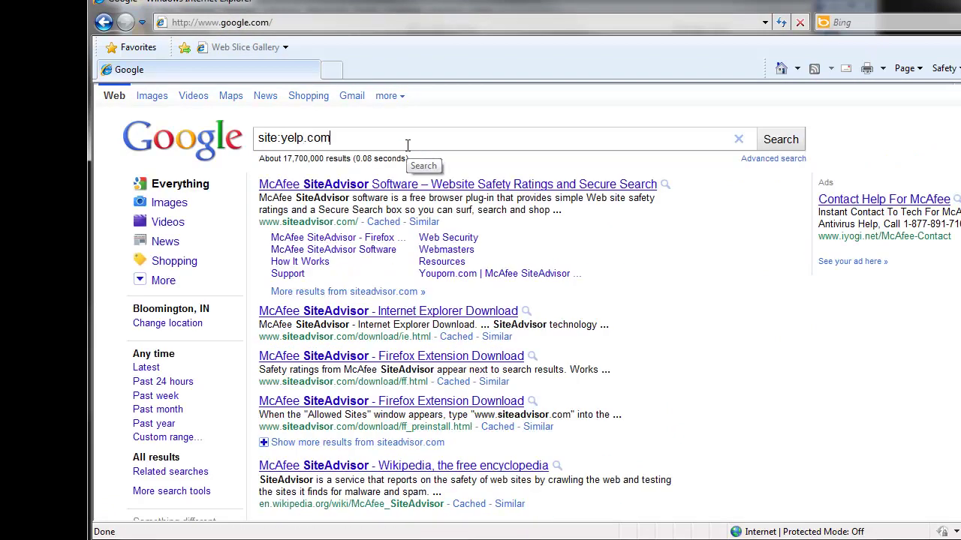
type(" cakes in phoenix az")
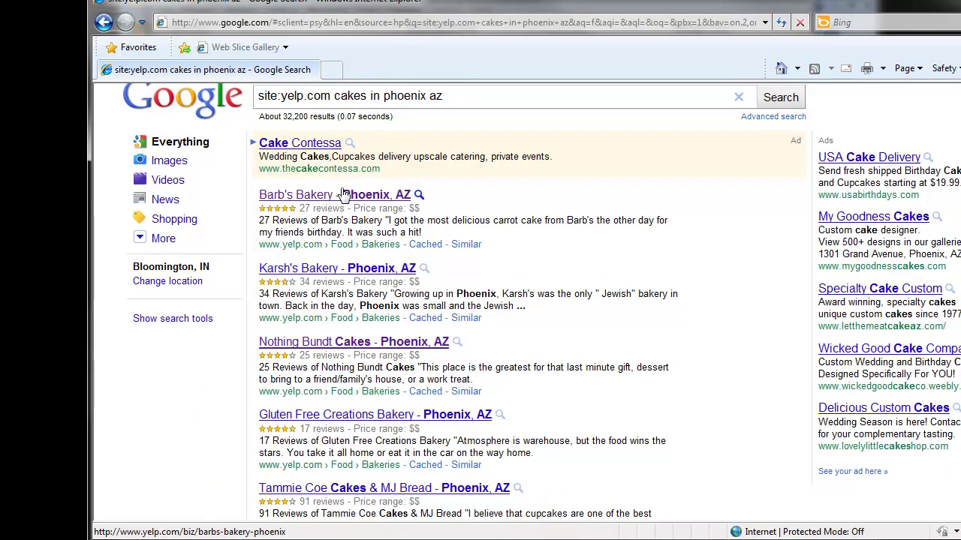
Open the Barb's Bakery Yelp listing from the Google results, compare it with the results page, and examine its business details.
left_click(343, 195)
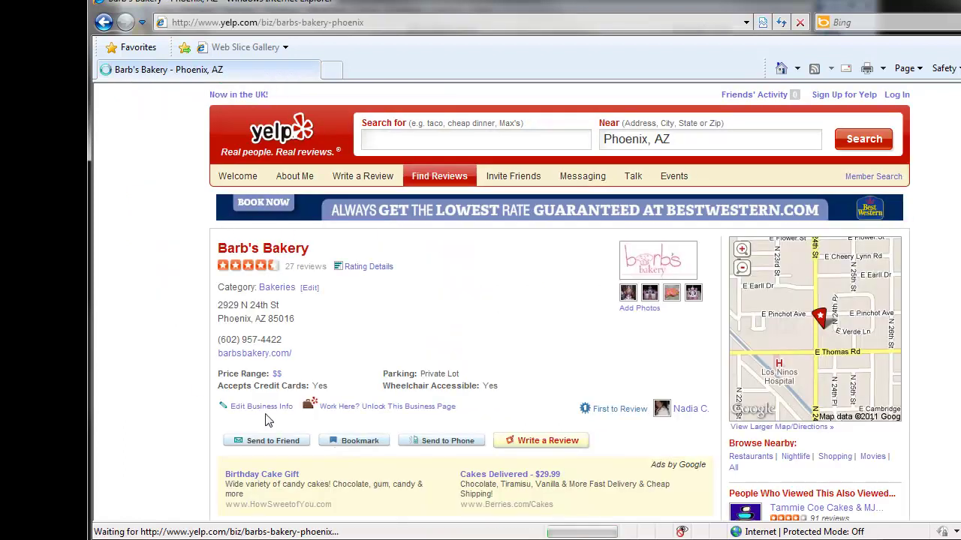
scroll(155, 220, "down", 1)
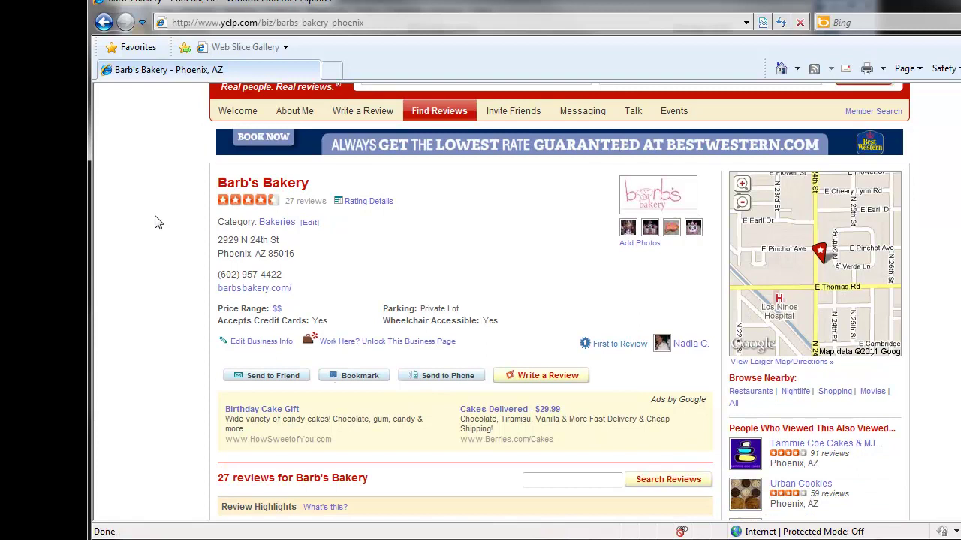
left_click(103, 21)
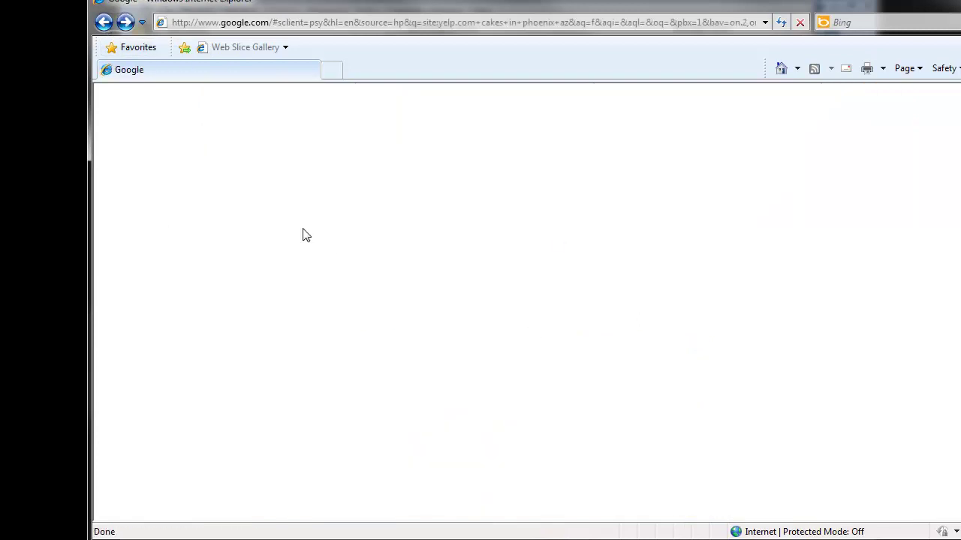
left_click(124, 22)
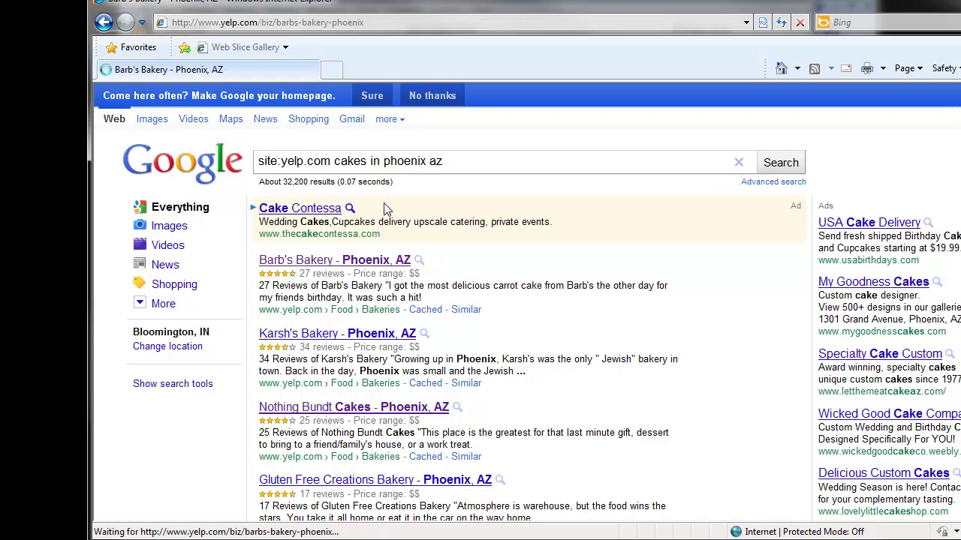
scroll(178, 321, "down", 2)
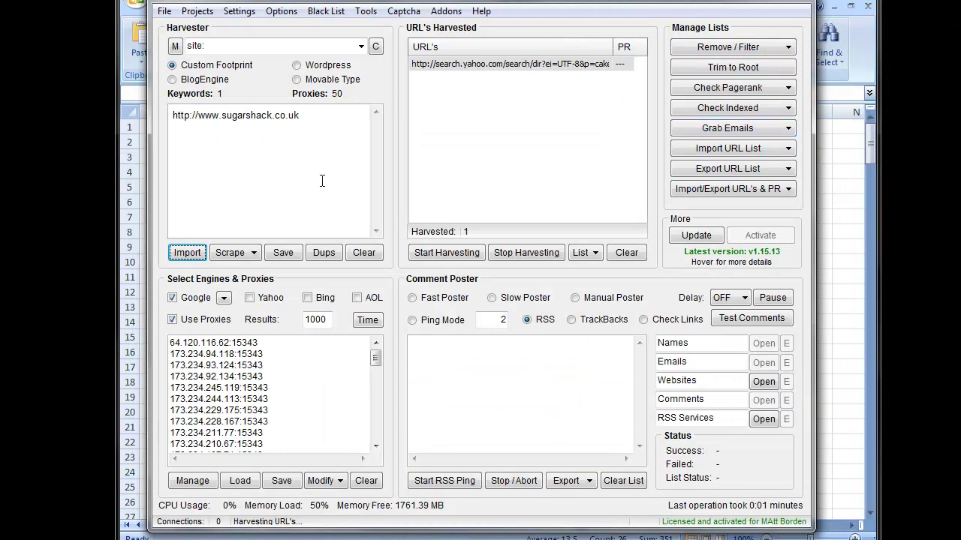
Select the custom footprint text in the ScrapeBox harvester, and switch back to the Barb's Bakery page in Internet Explorer.
left_click(222, 46)
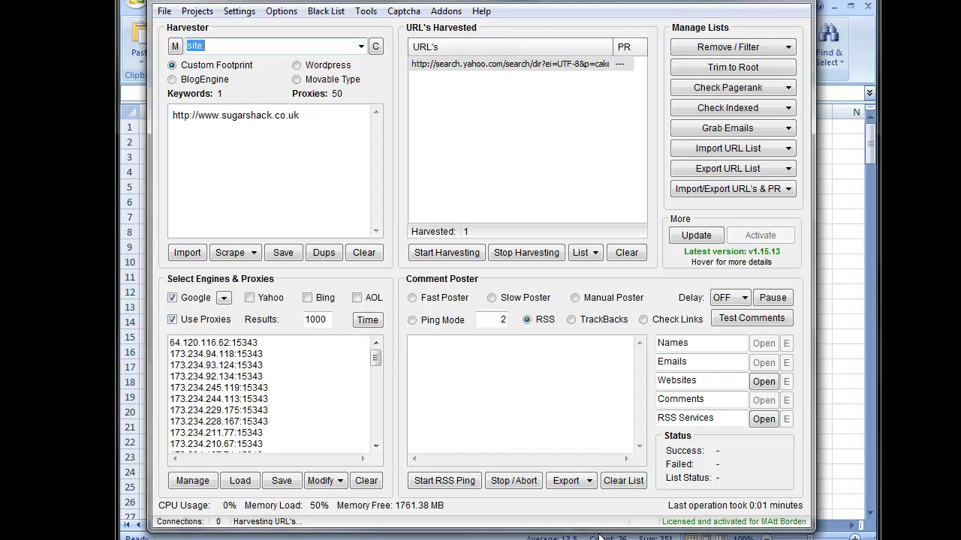
key("alt+Tab")
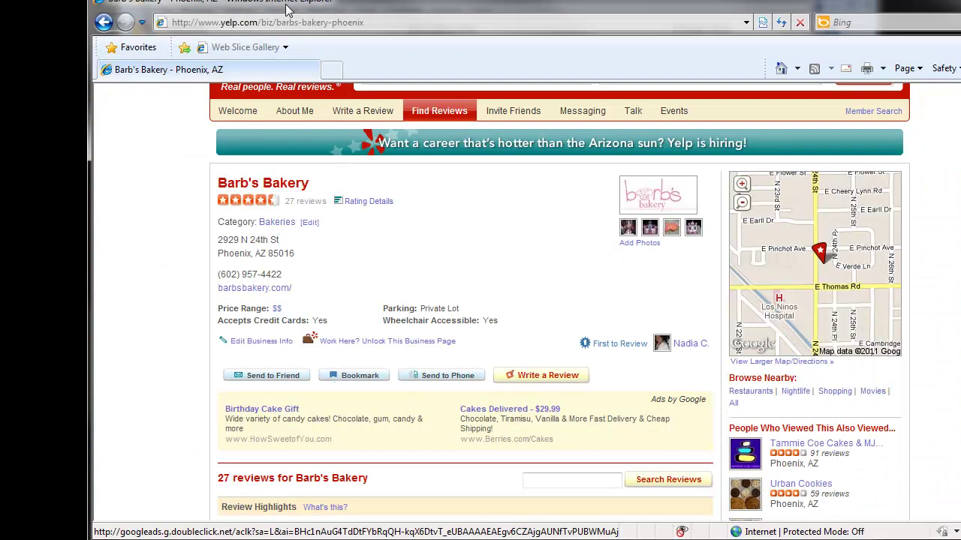